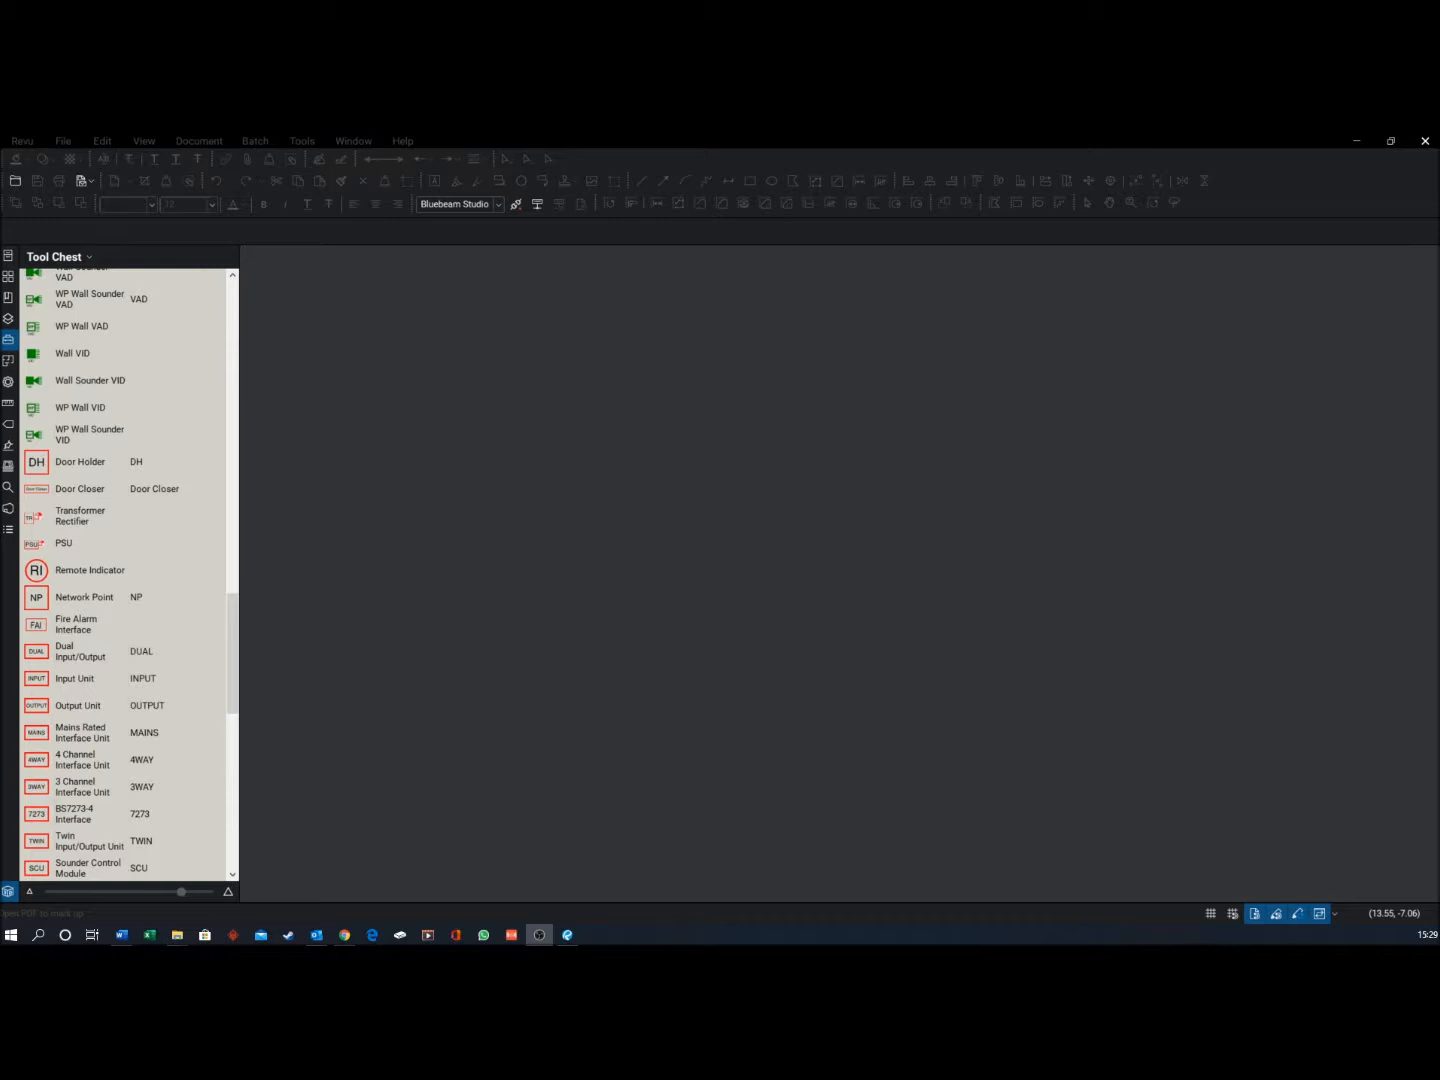
# Open the recent drawing "Deane Limited - Ground Floor FA Design.pdf" from the YouTube Video Stuff folder
pyautogui.click(56, 148)
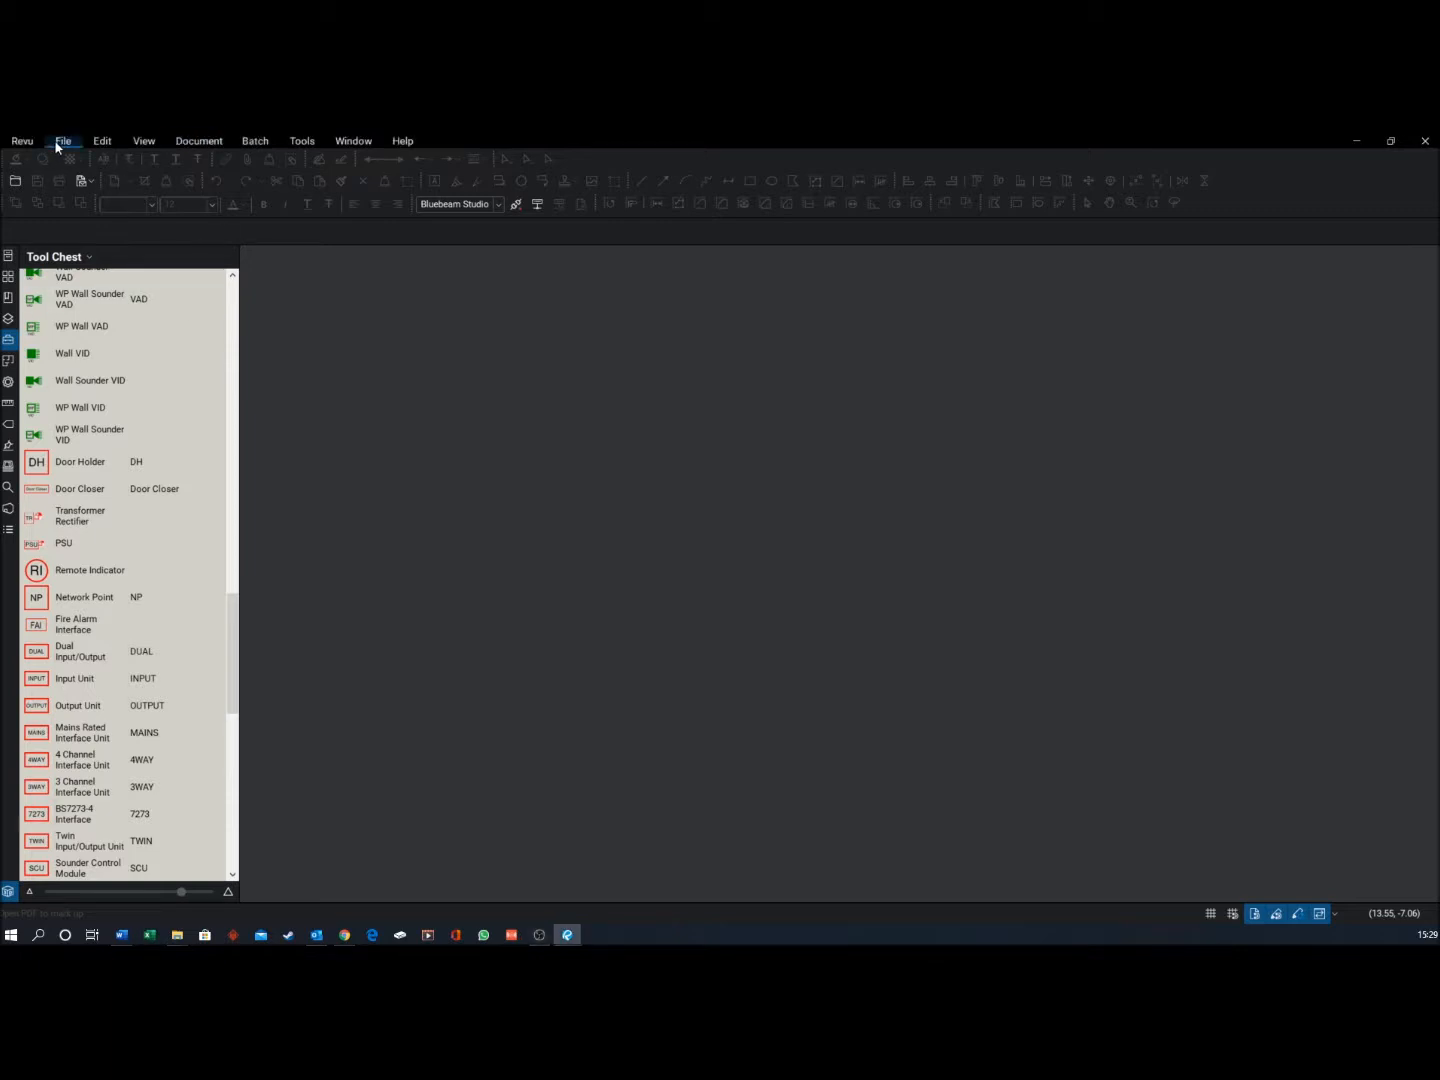
pyautogui.click(63, 145)
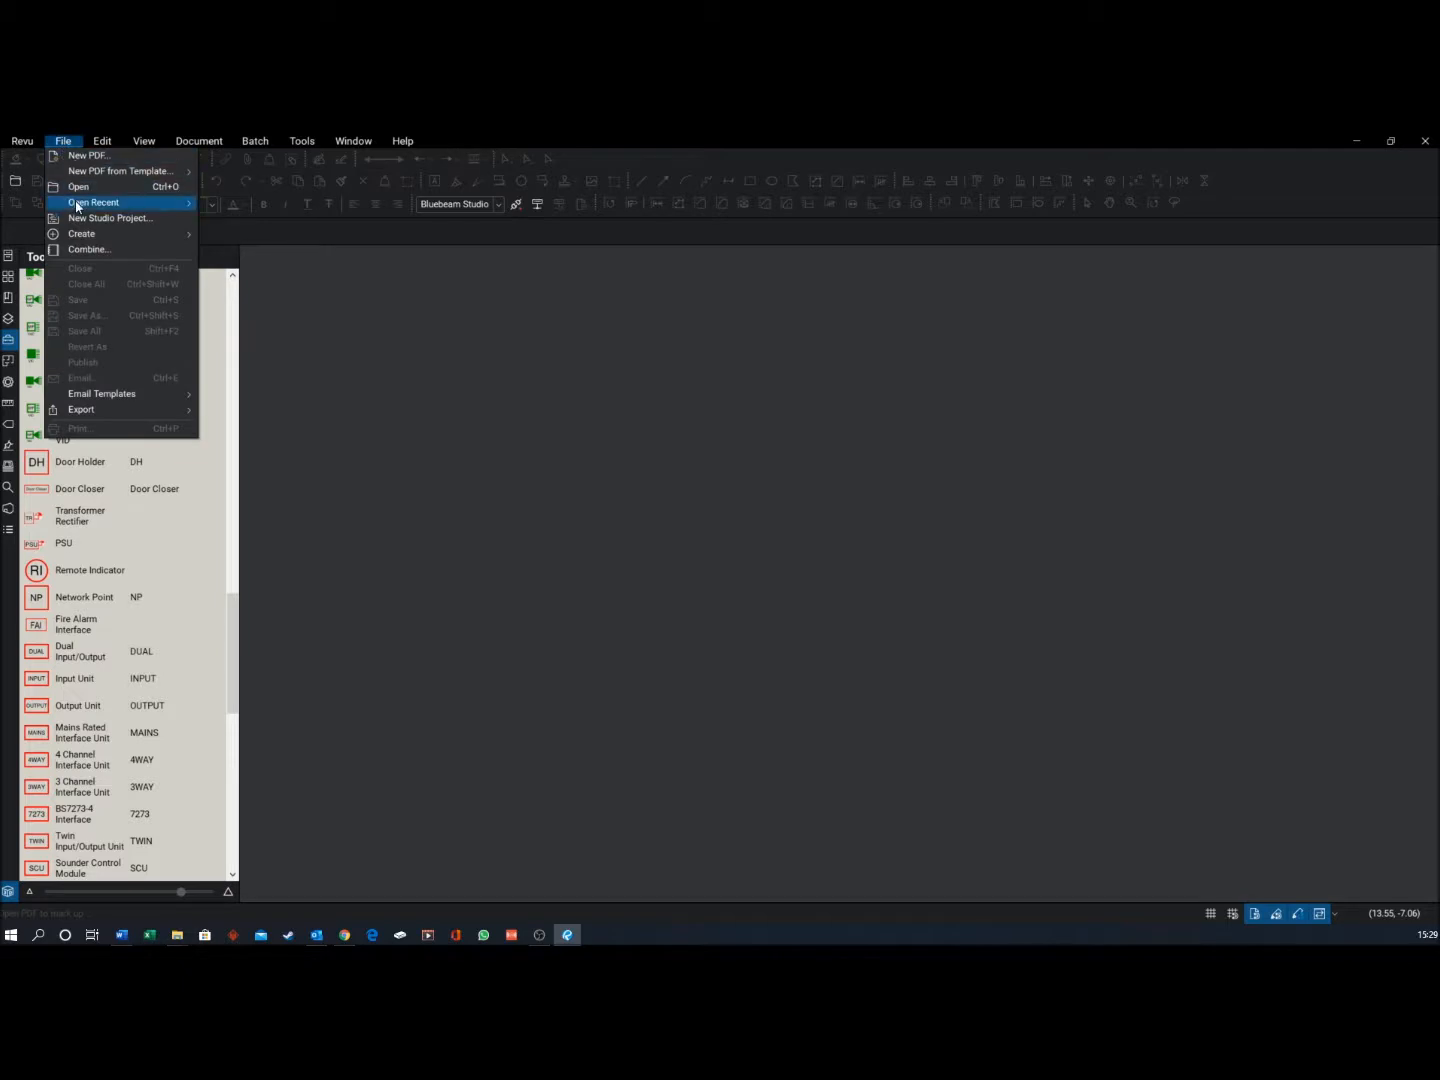
pyautogui.moveTo(180, 205)
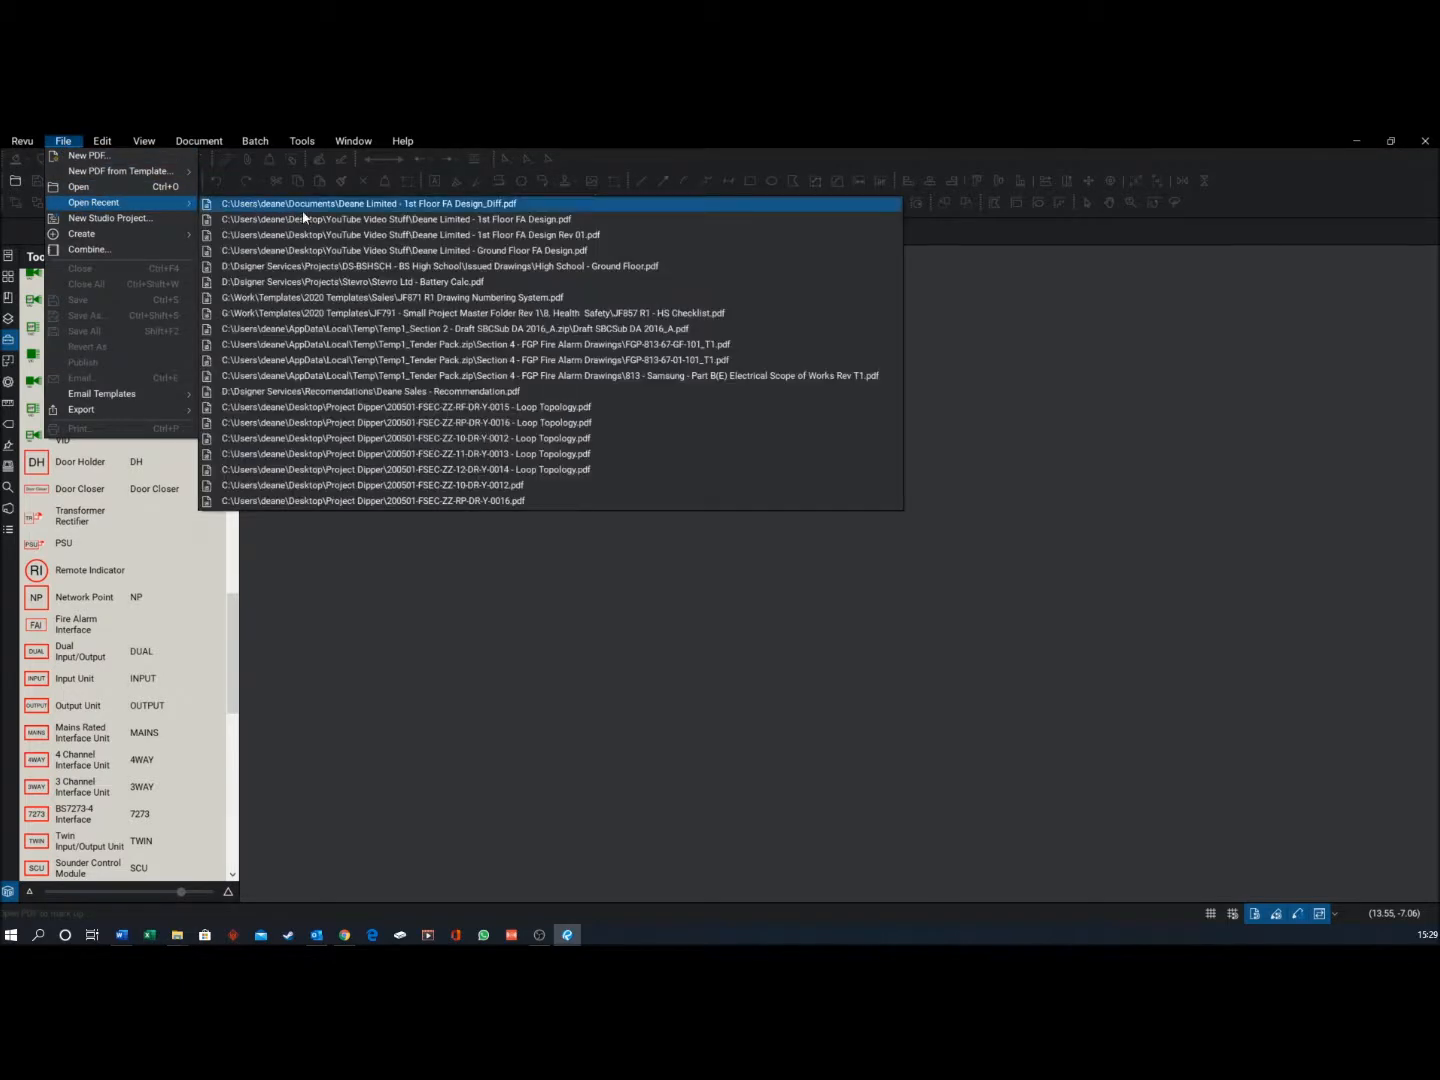
pyautogui.click(356, 251)
# Open the recent "Deane Limited - 1st Floor FA Design.pdf" and review it against the ground floor drawing
pyautogui.click(64, 146)
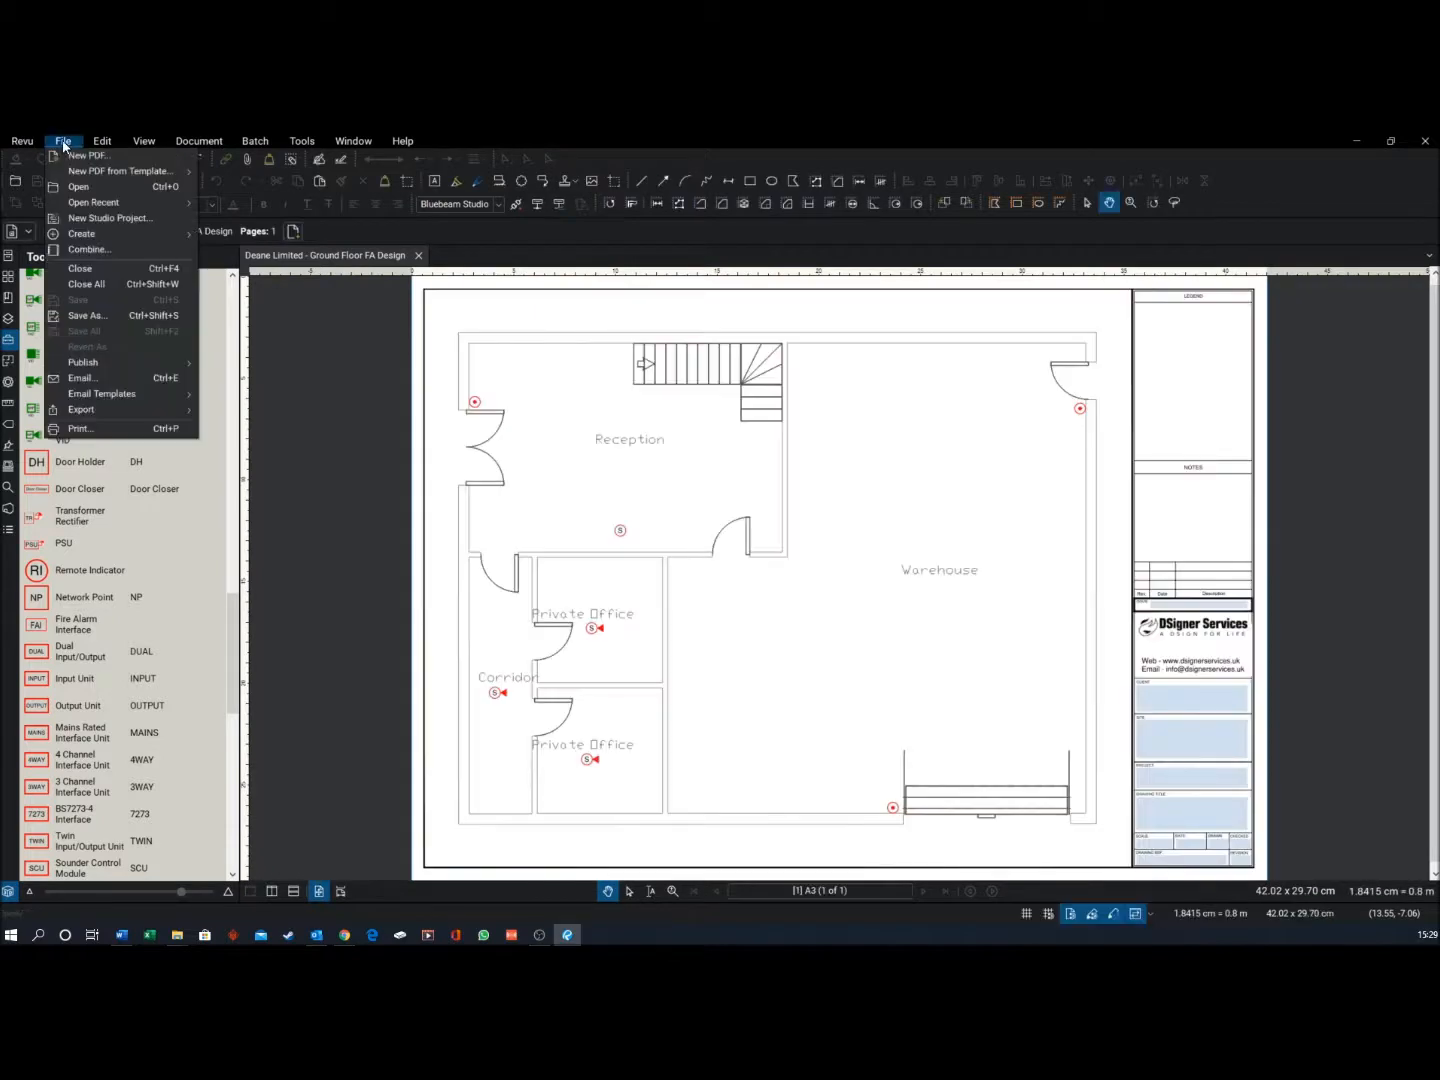
pyautogui.moveTo(184, 205)
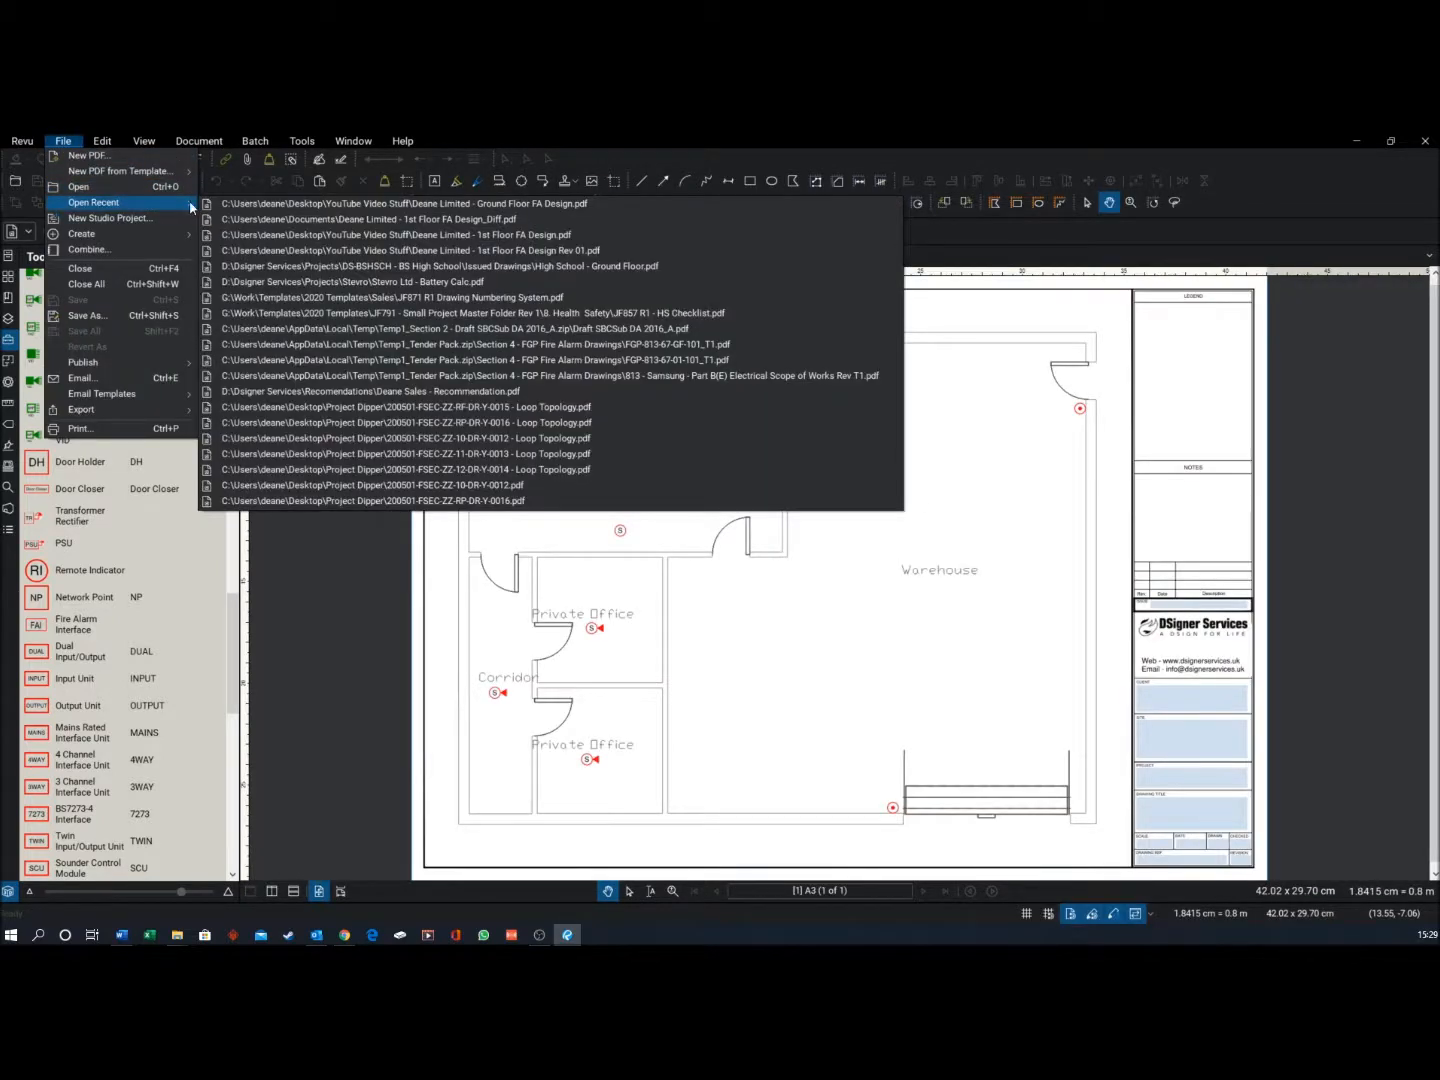
pyautogui.click(339, 238)
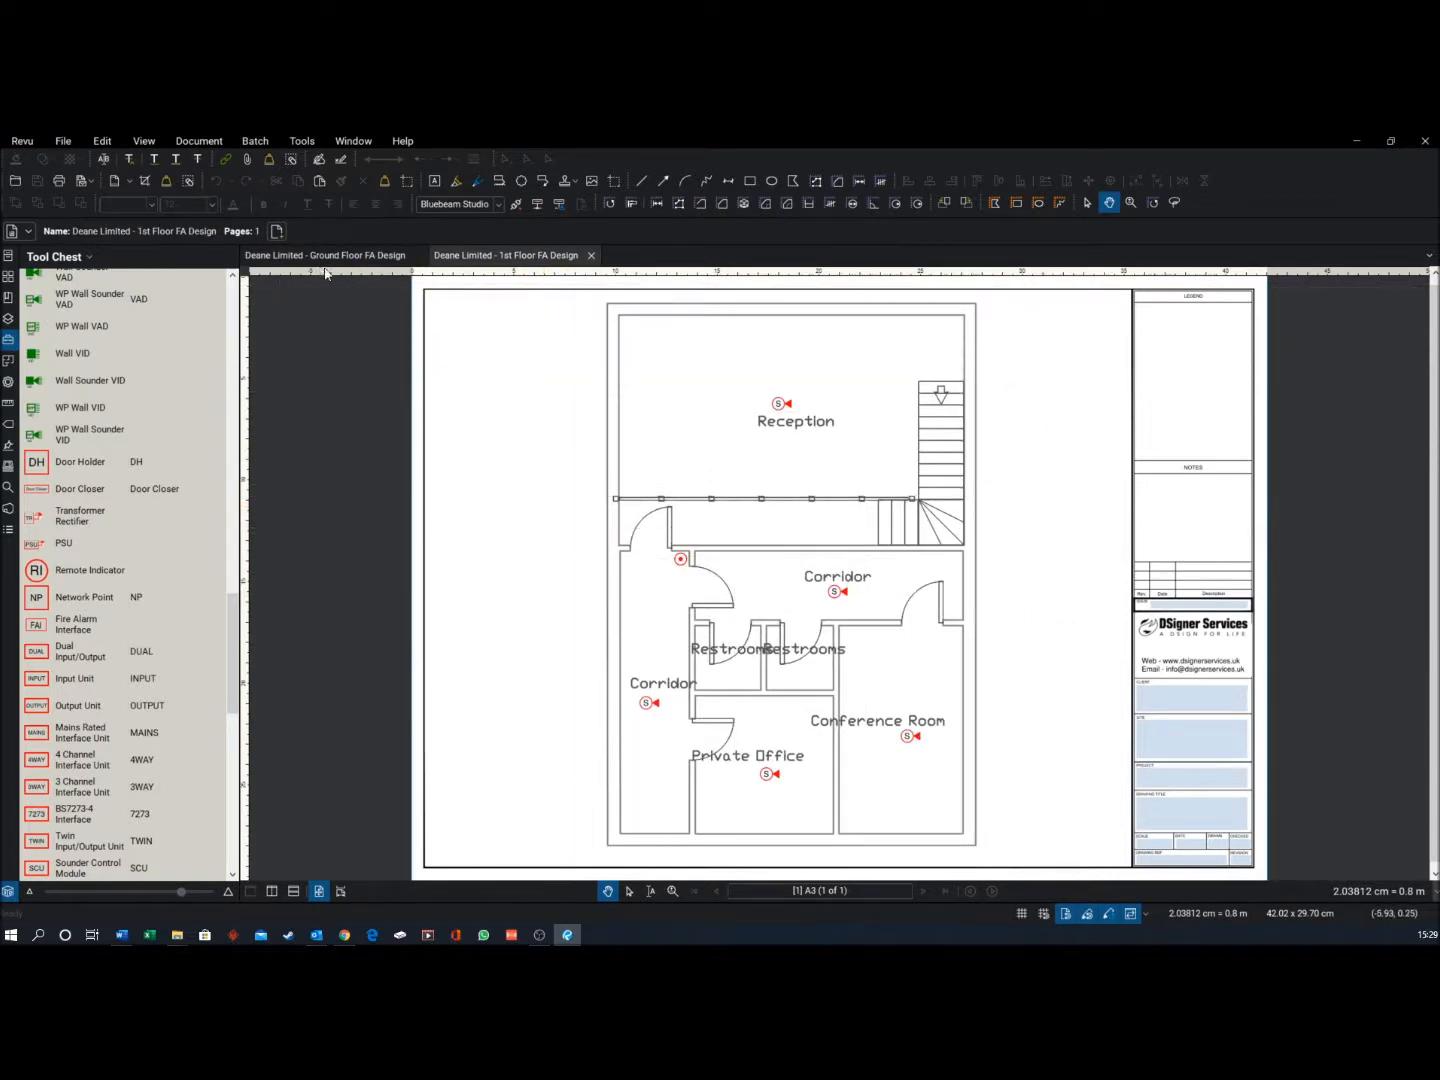
pyautogui.click(322, 256)
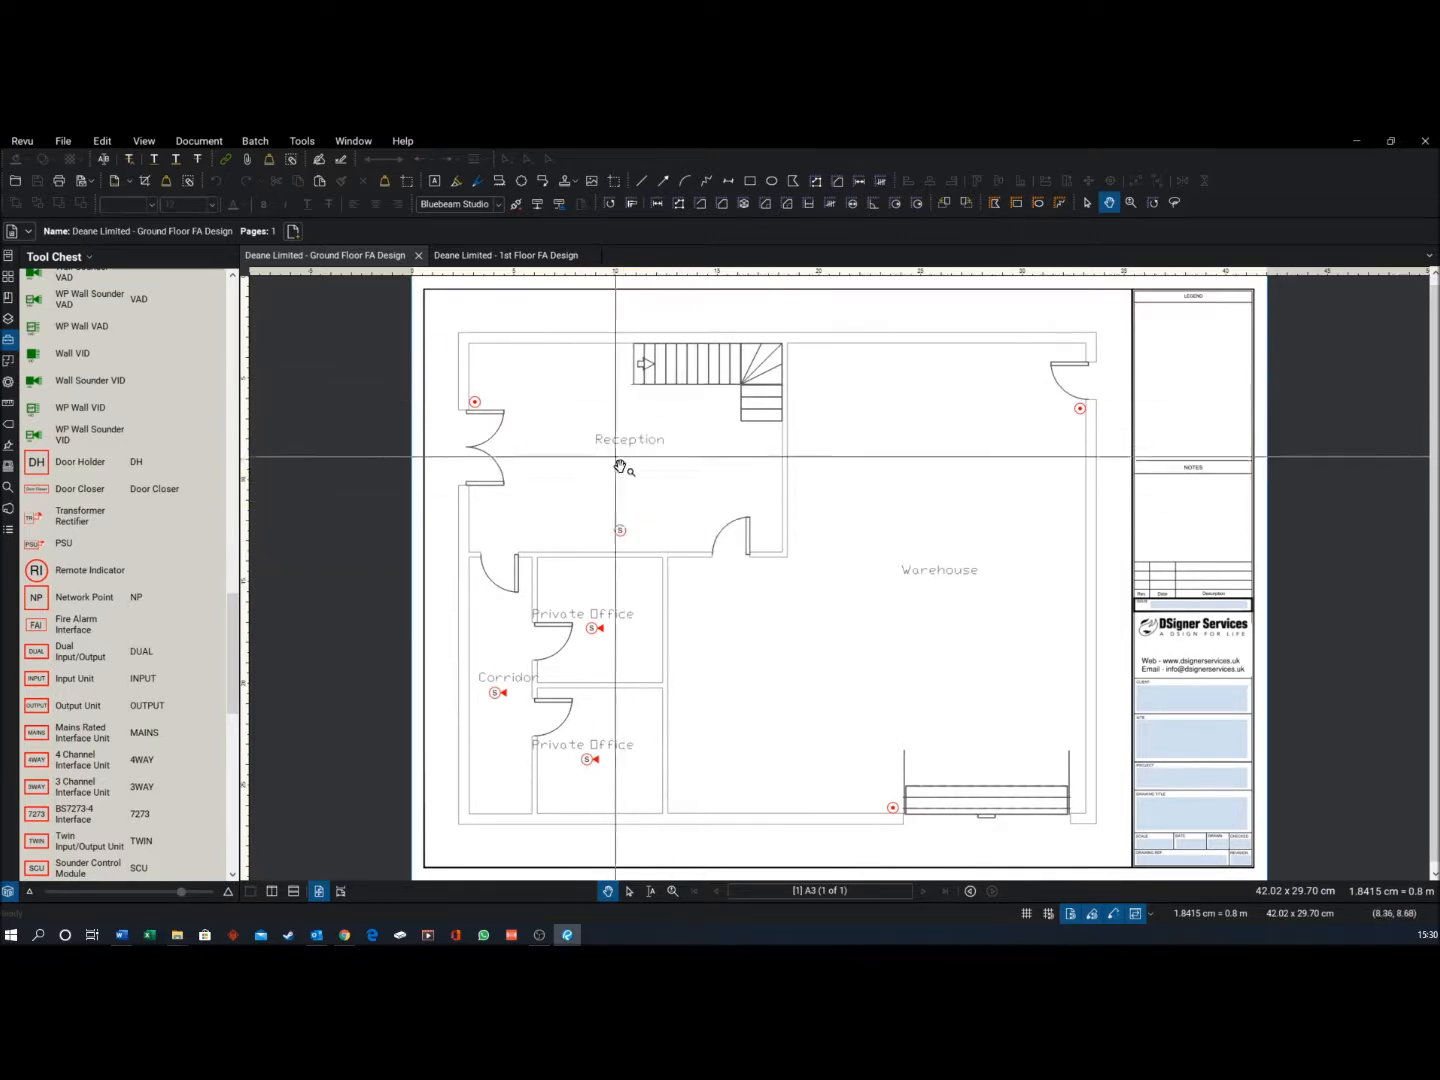
pyautogui.click(520, 256)
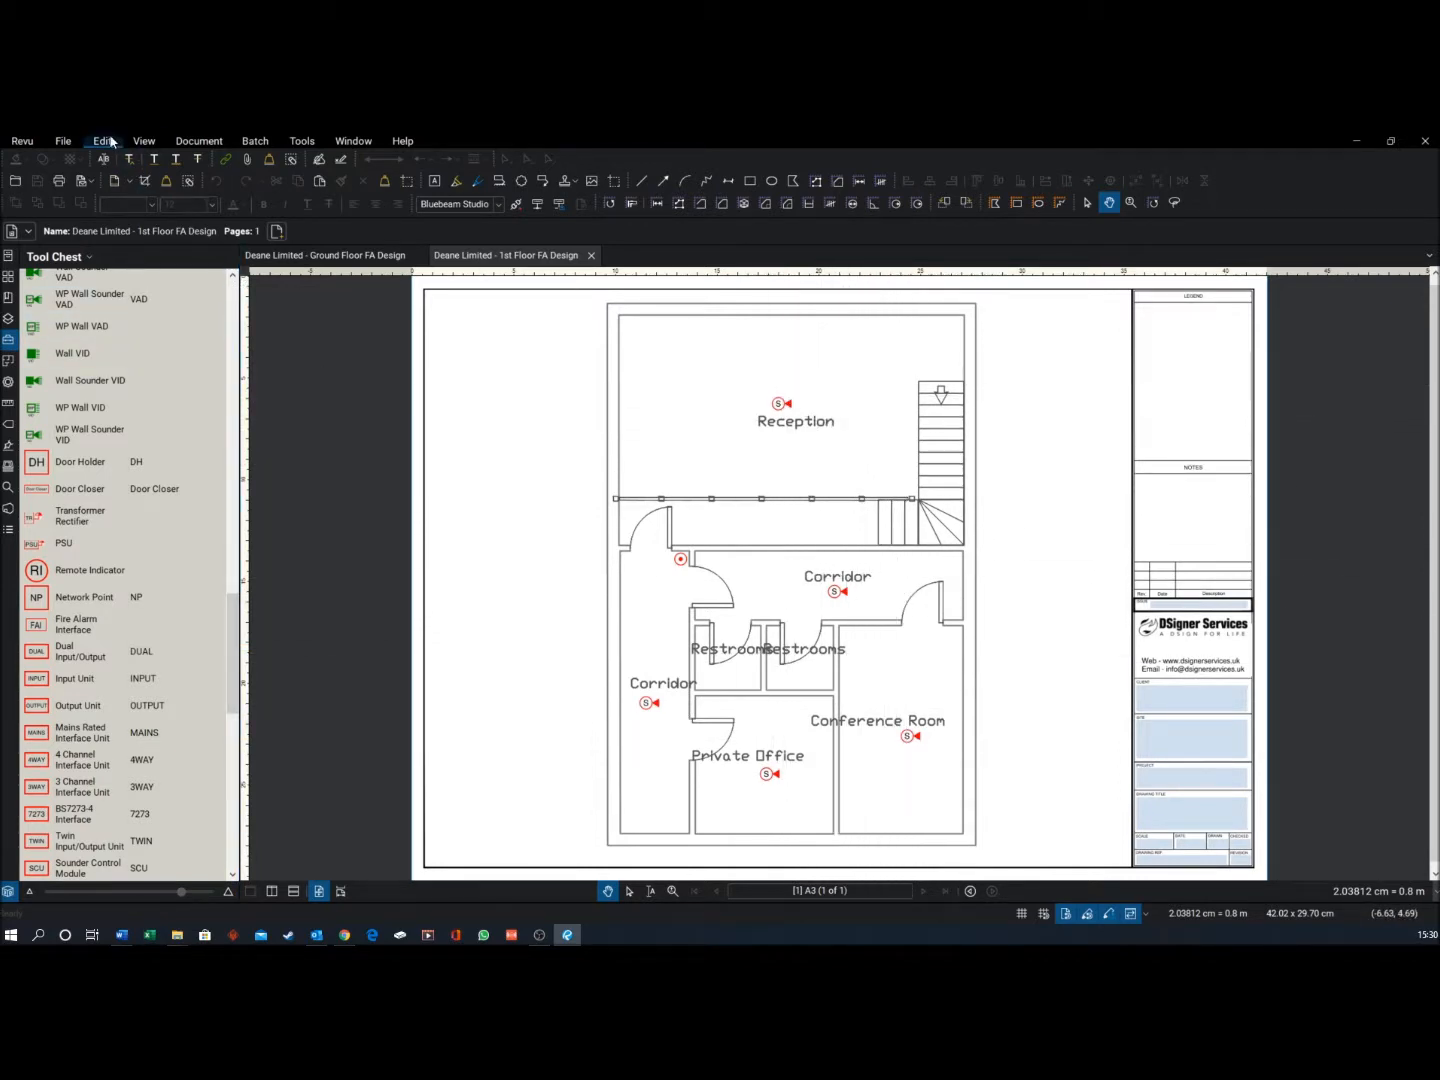
# Open the recent "Deane Limited - 1st Floor FA Design Rev 01.pdf" and close the ground floor drawing
pyautogui.click(65, 143)
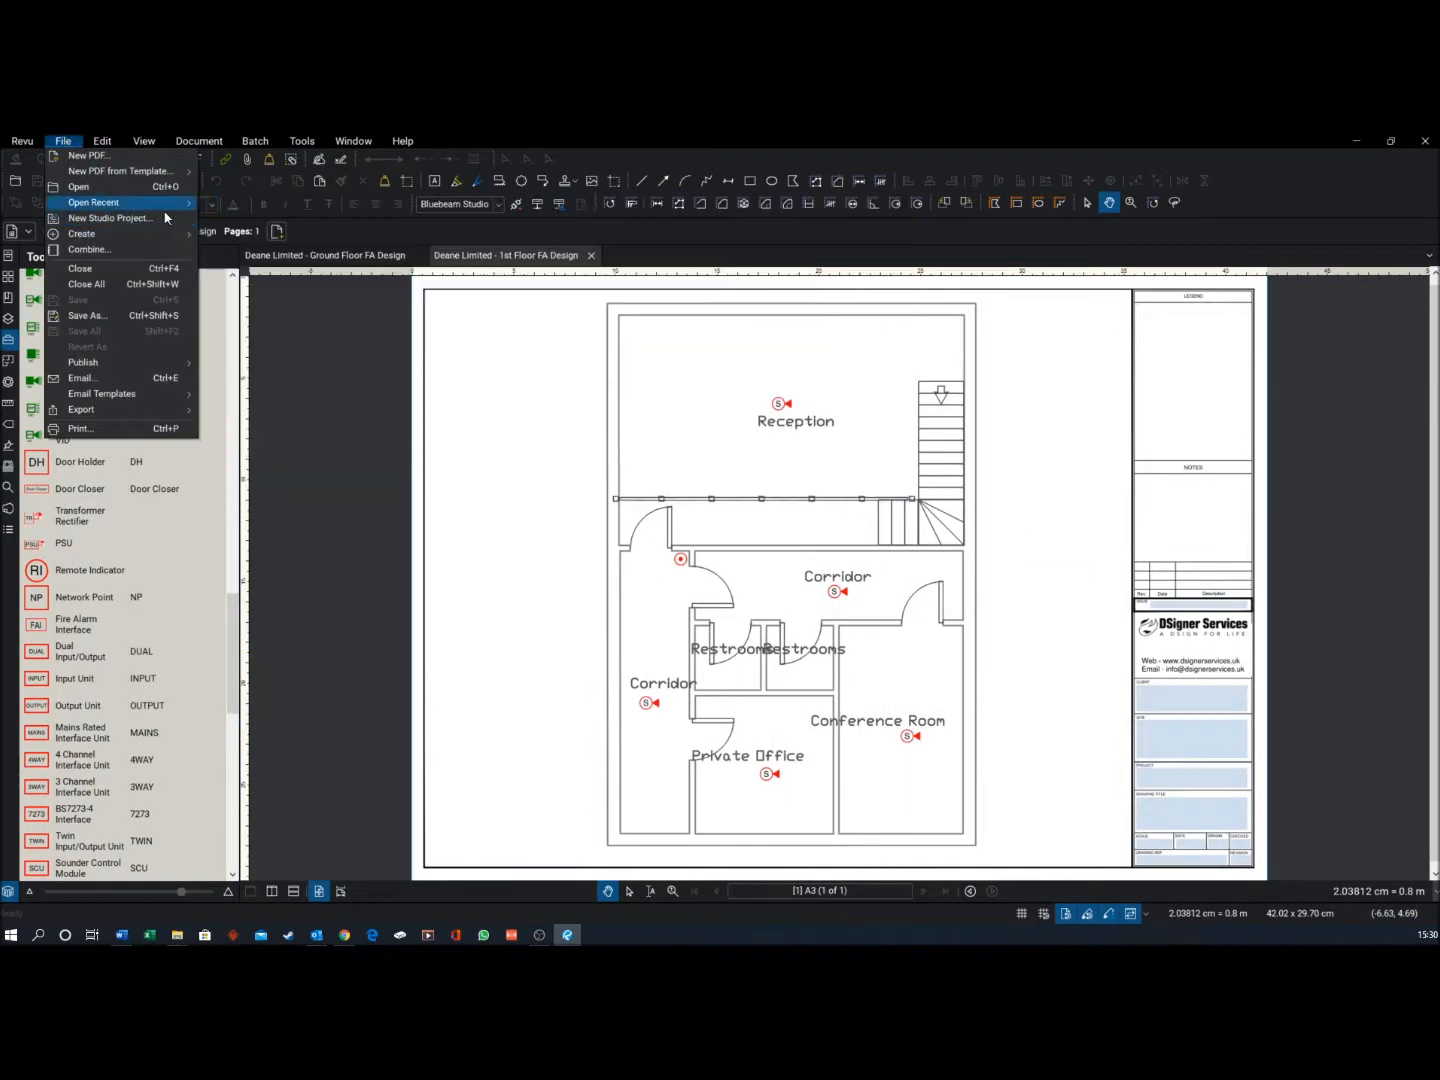
pyautogui.moveTo(167, 208)
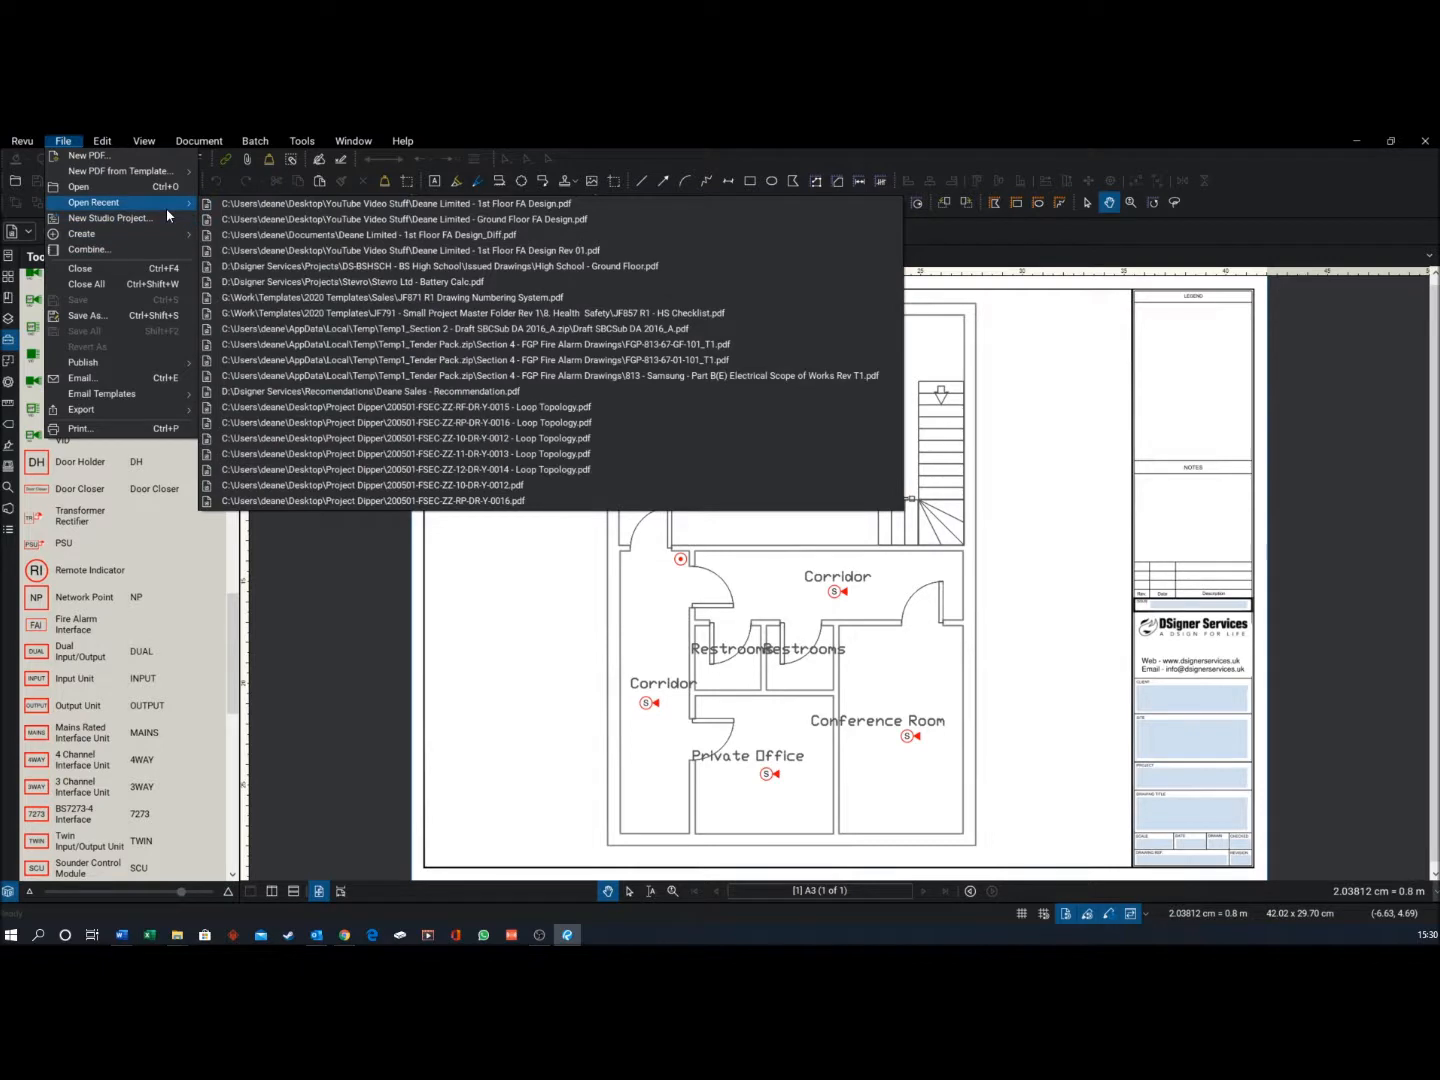
pyautogui.click(332, 253)
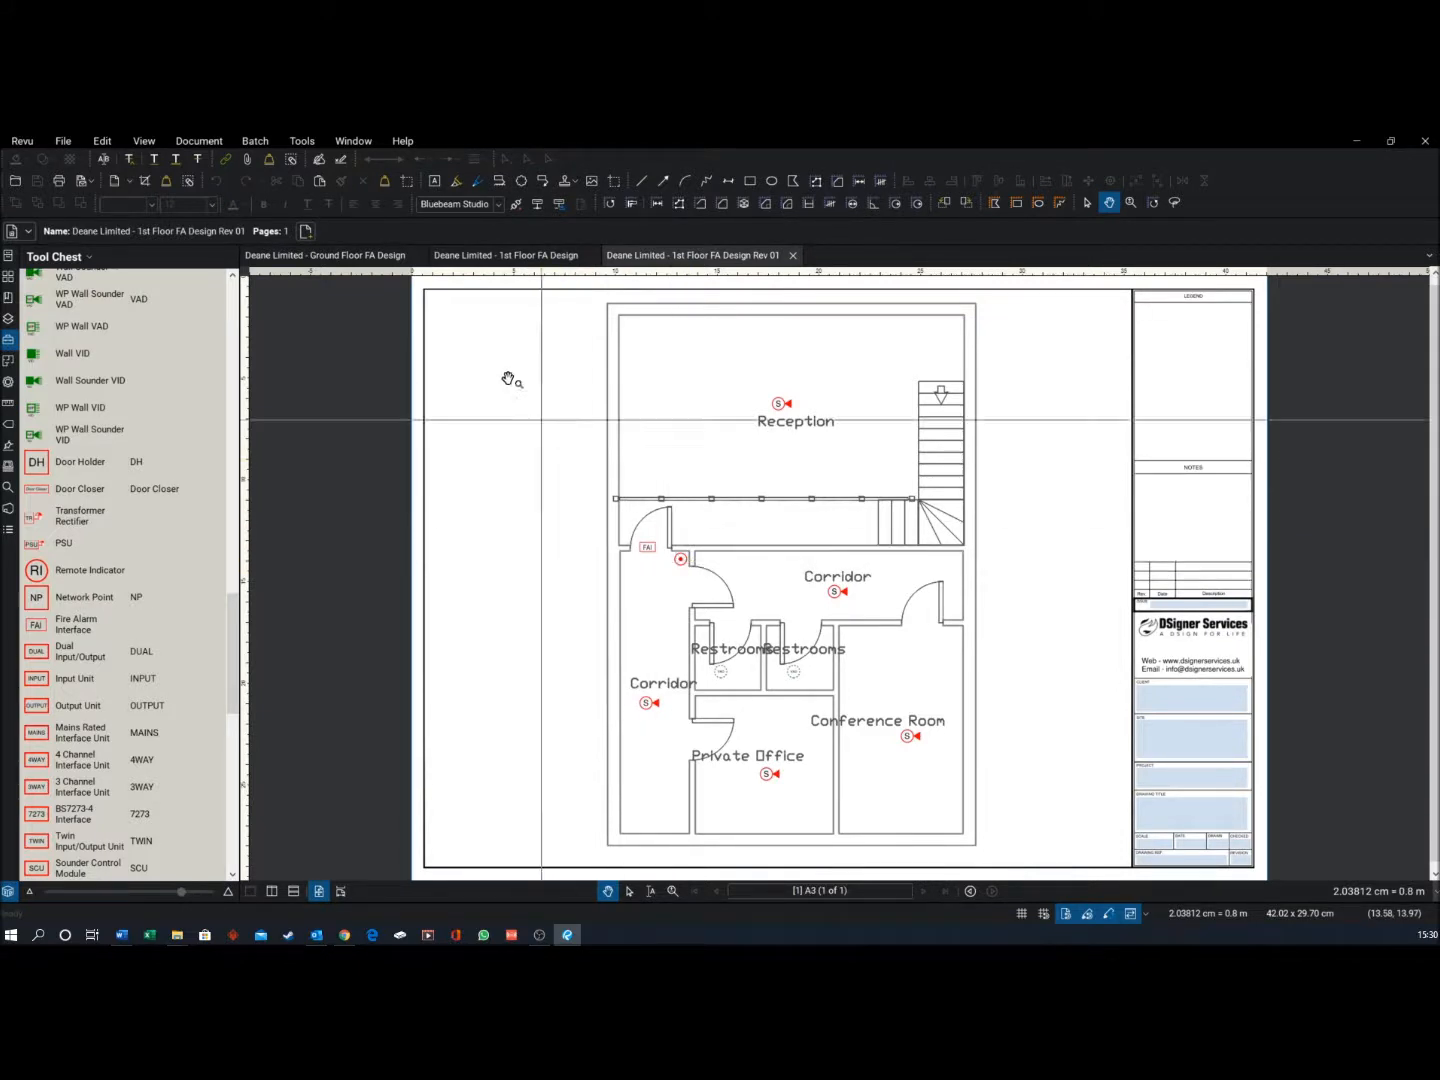
pyautogui.click(418, 257)
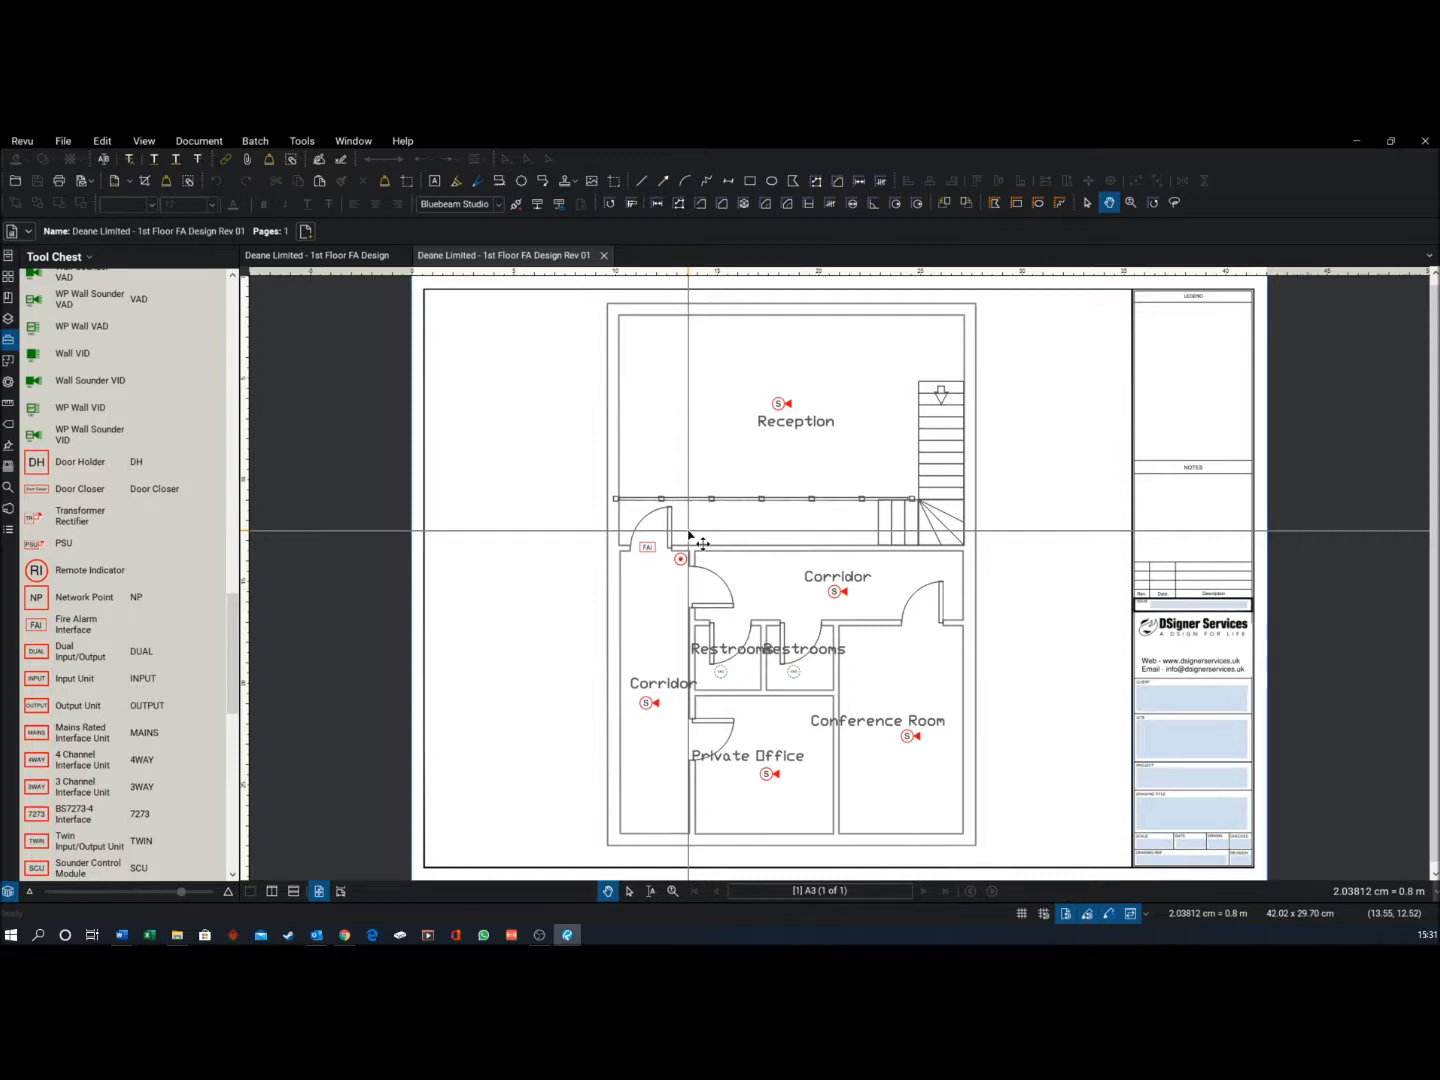
# Split the Rev 01 drawing view horizontally and check that the panes zoom together
pyautogui.click(197, 143)
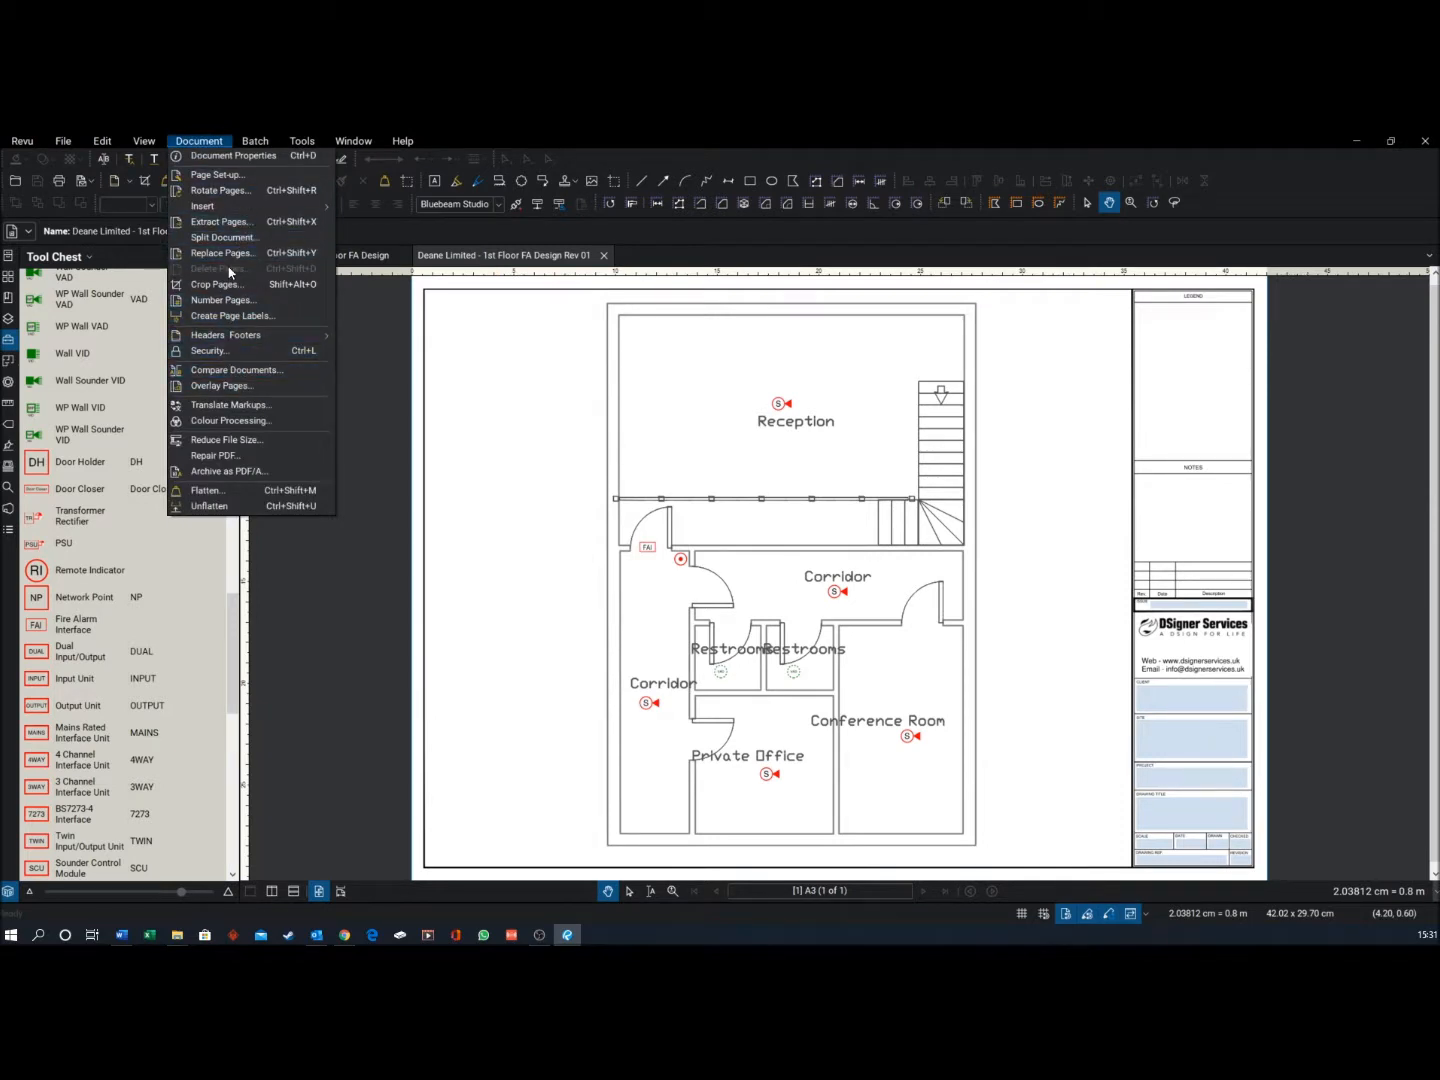
pyautogui.moveTo(145, 142)
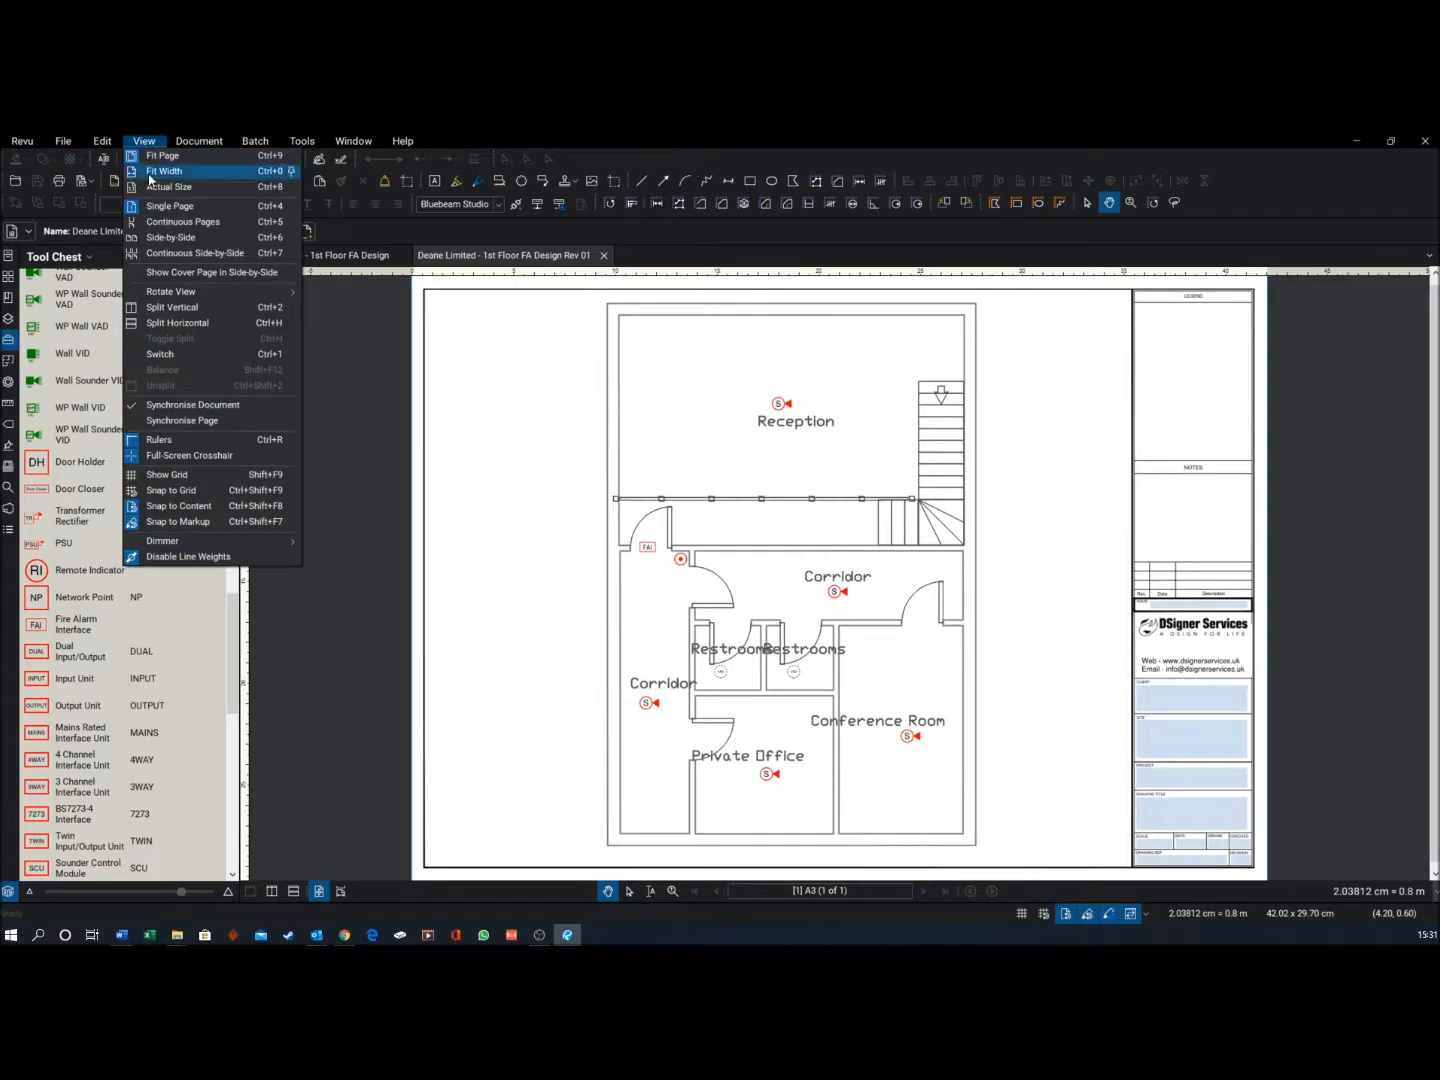
pyautogui.click(195, 326)
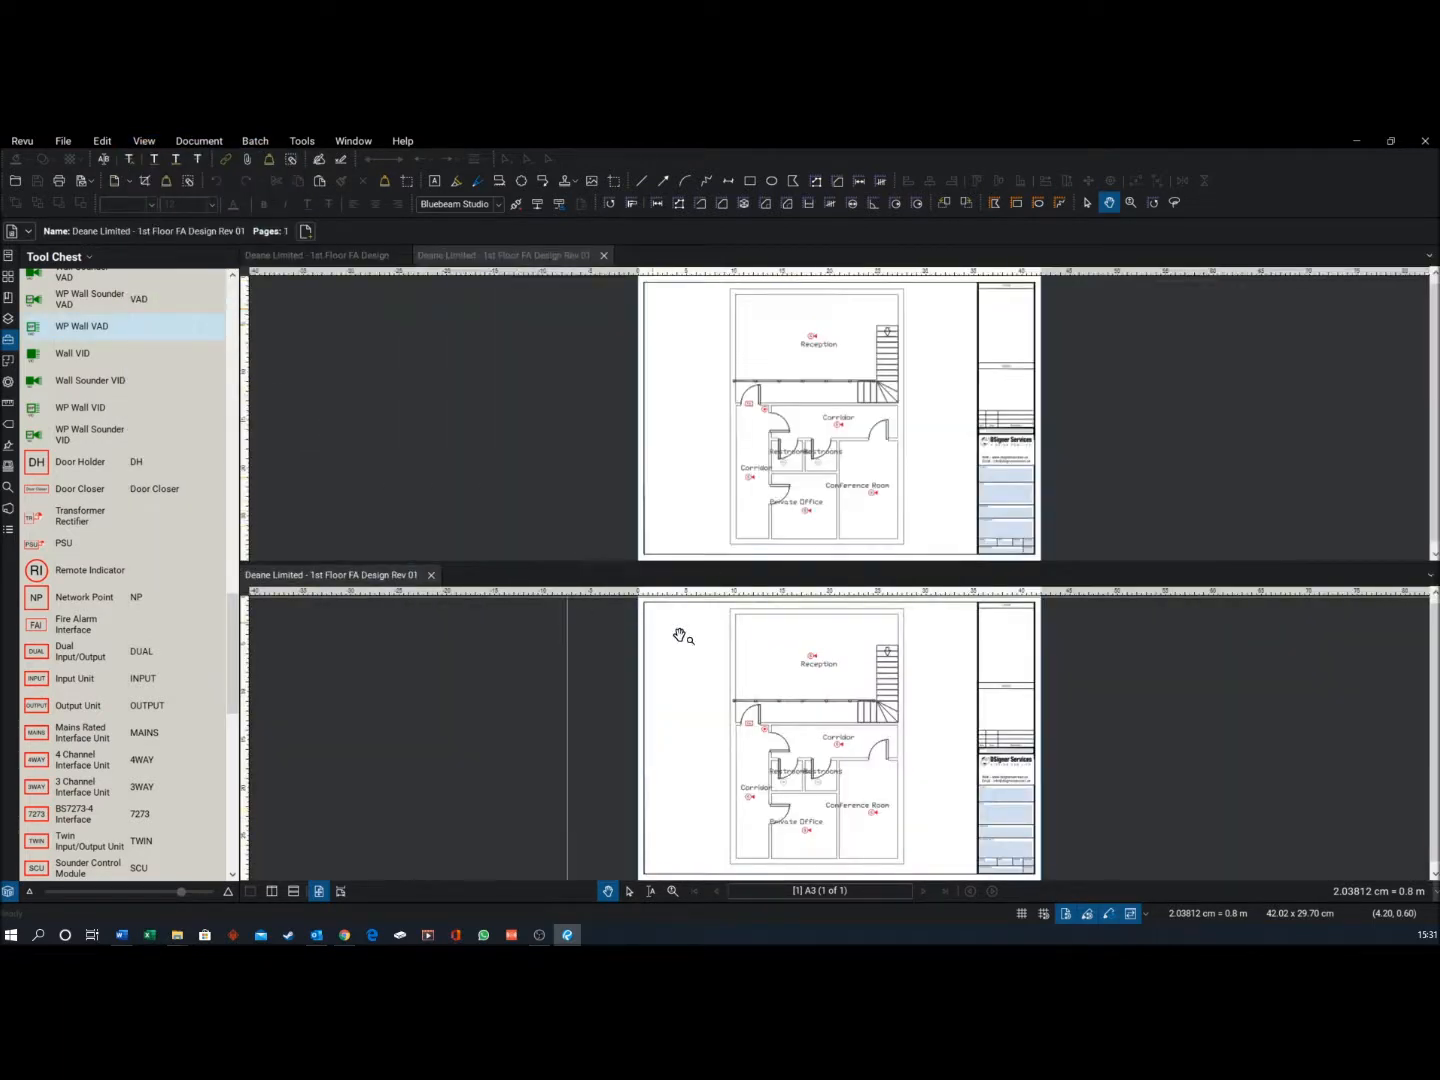
pyautogui.scroll(-4, 822, 488)
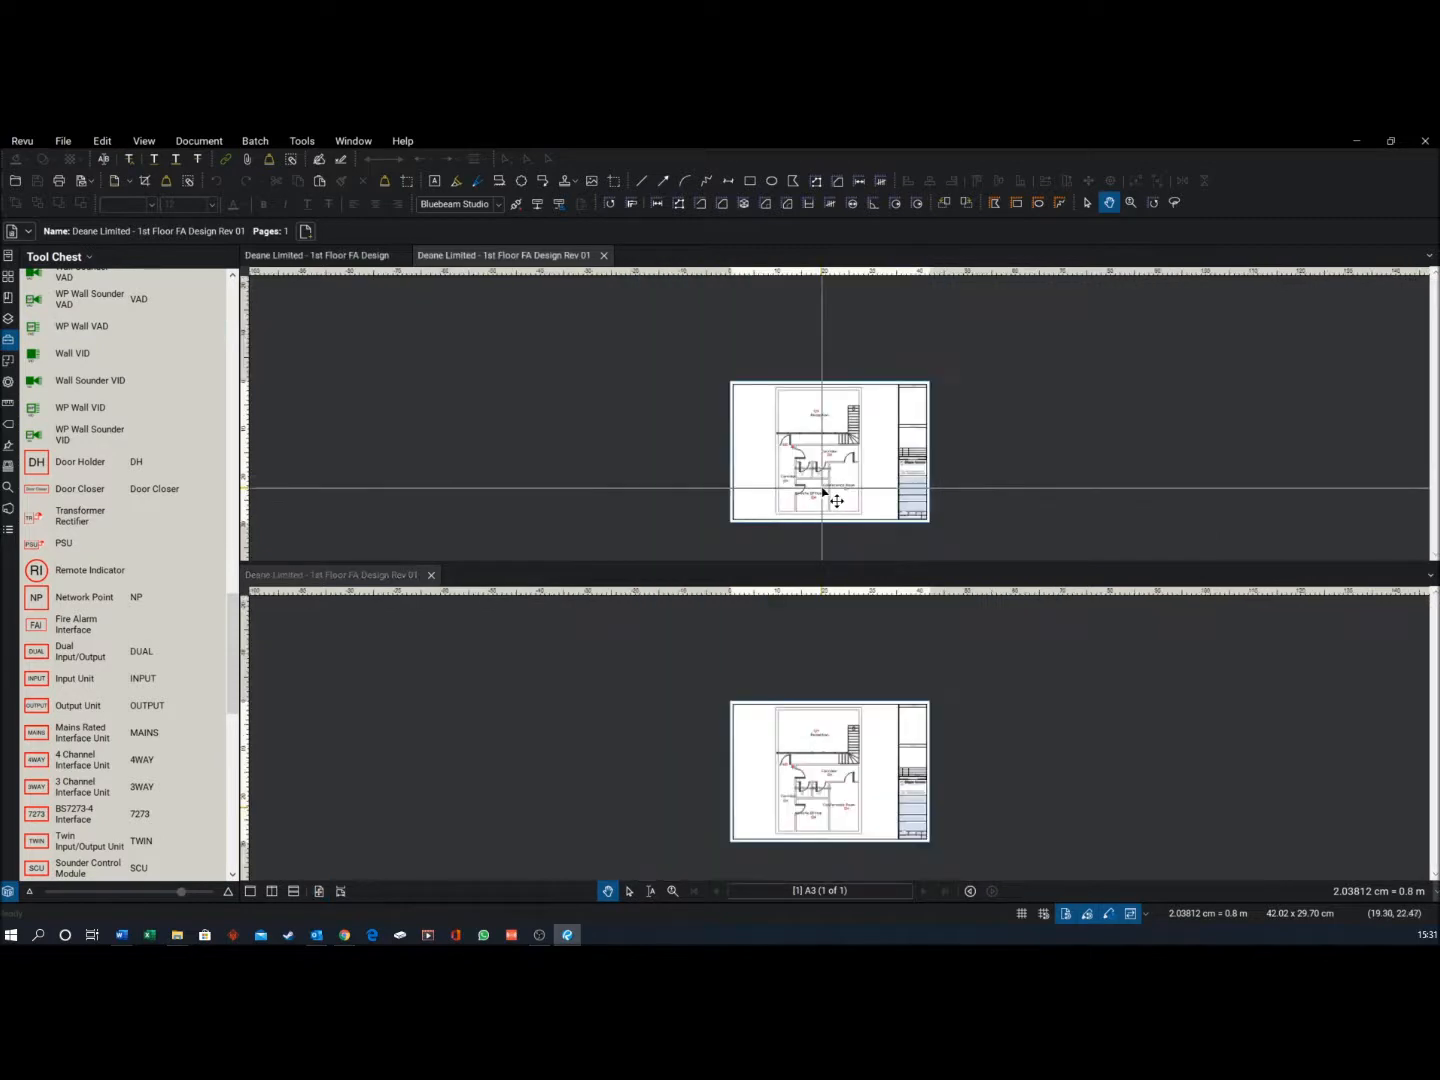
pyautogui.scroll(3, 823, 490)
pyautogui.scroll(2, 837, 499)
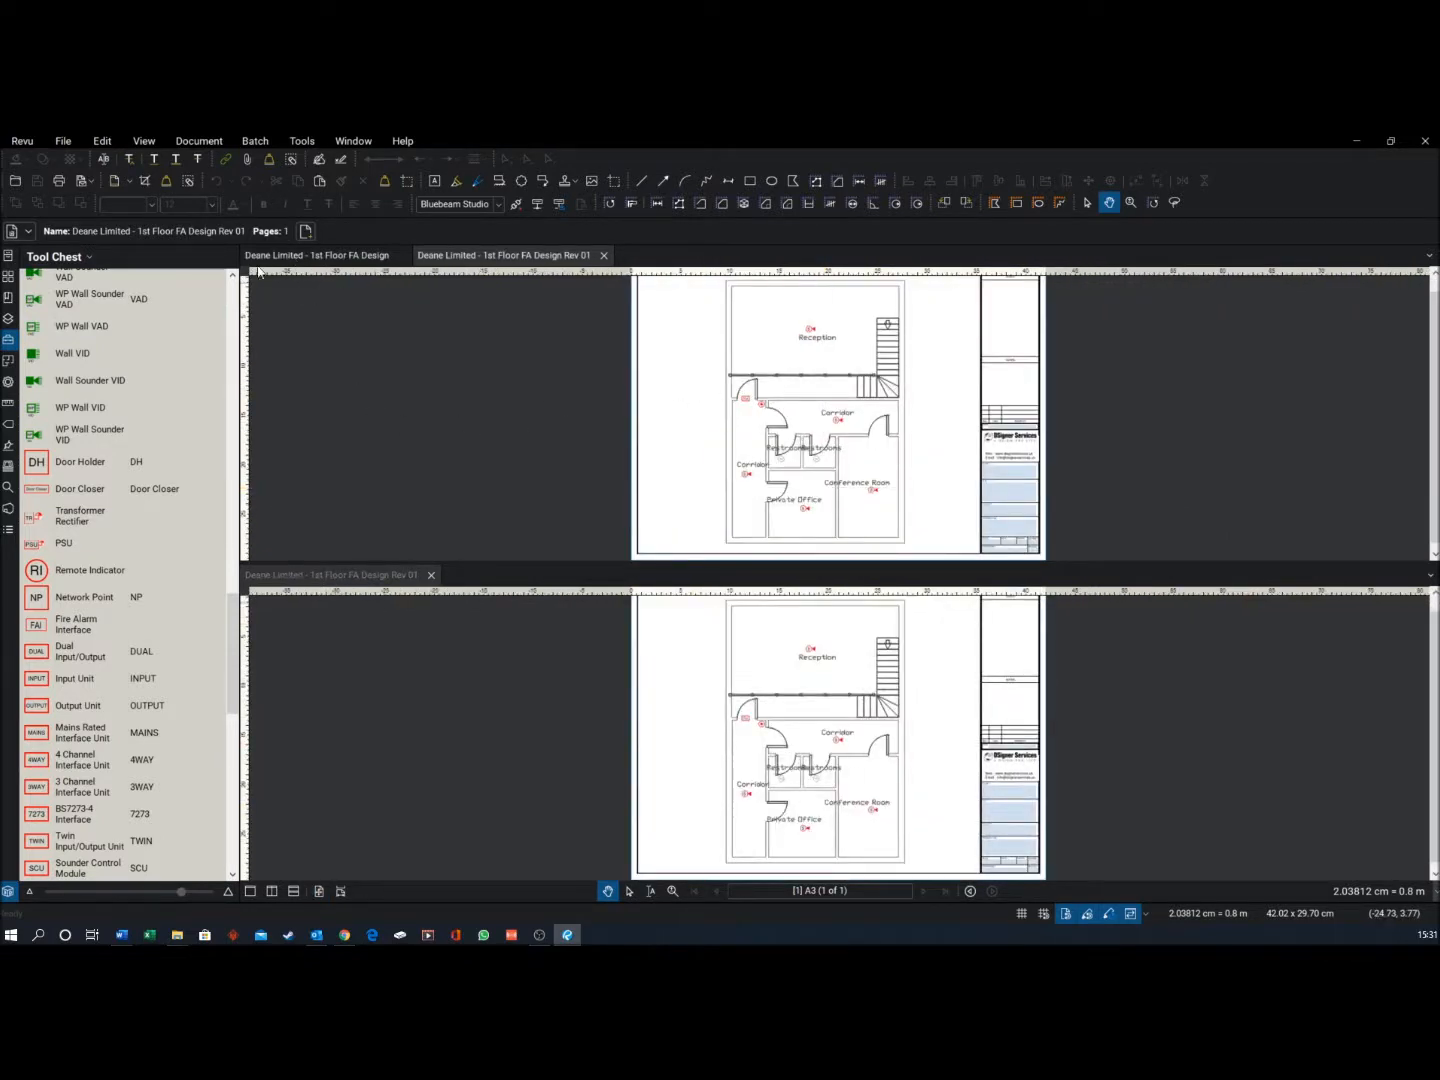
# Split the view vertically and close the lower pane, leaving two side-by-side panes on the floor plan
pyautogui.click(153, 140)
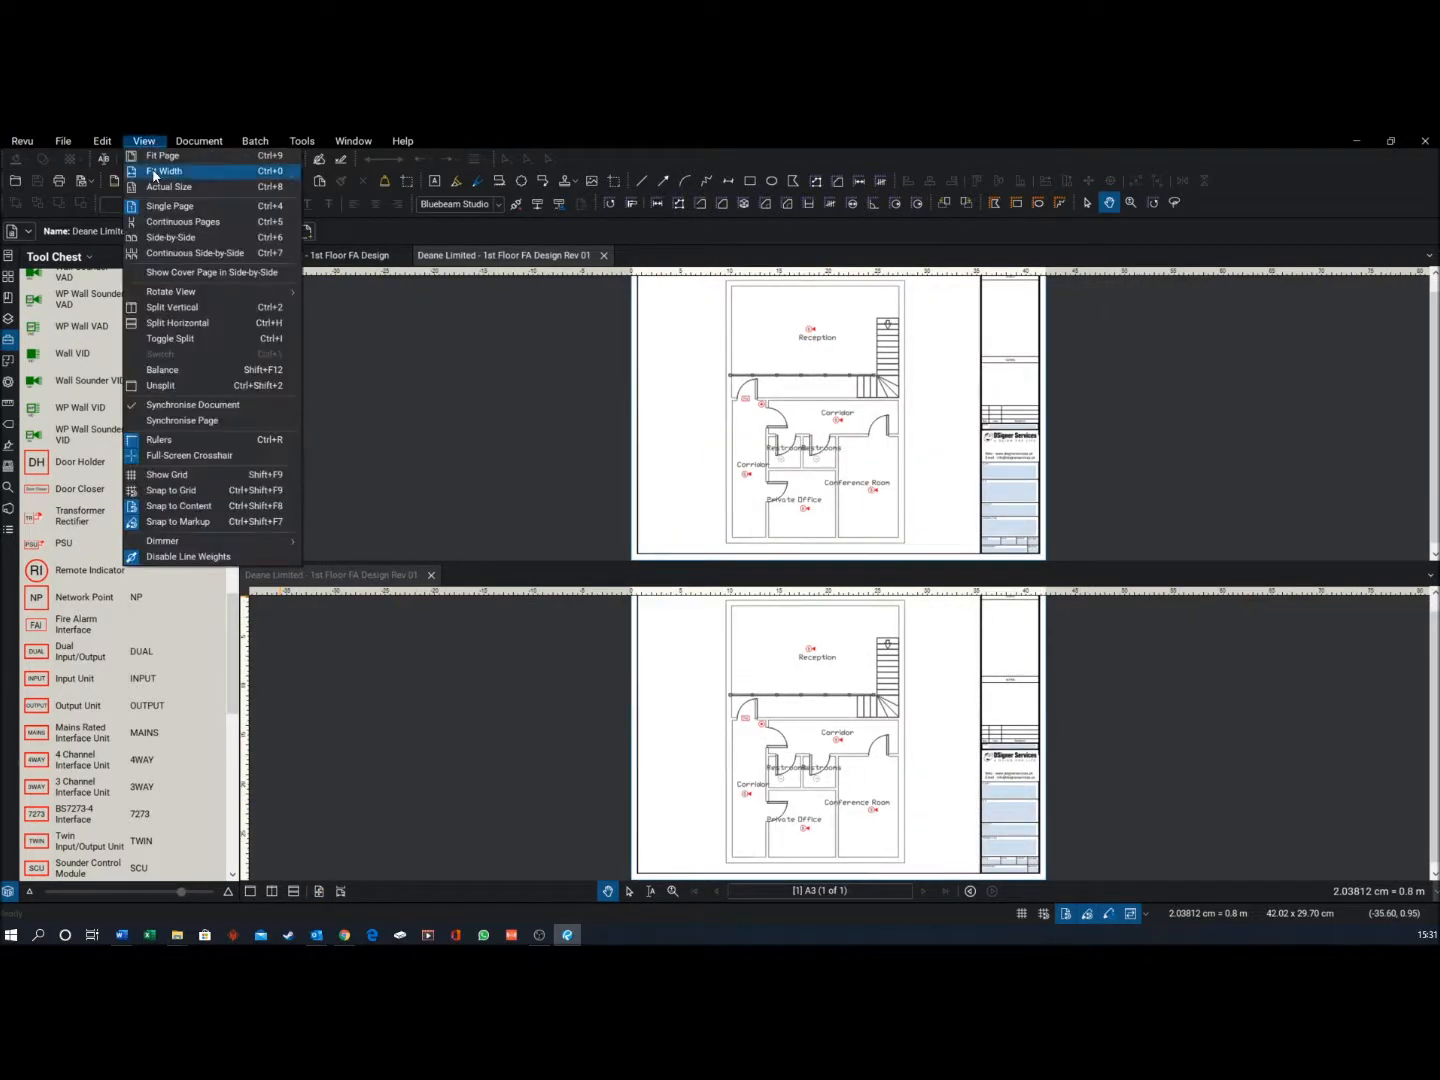
pyautogui.click(189, 313)
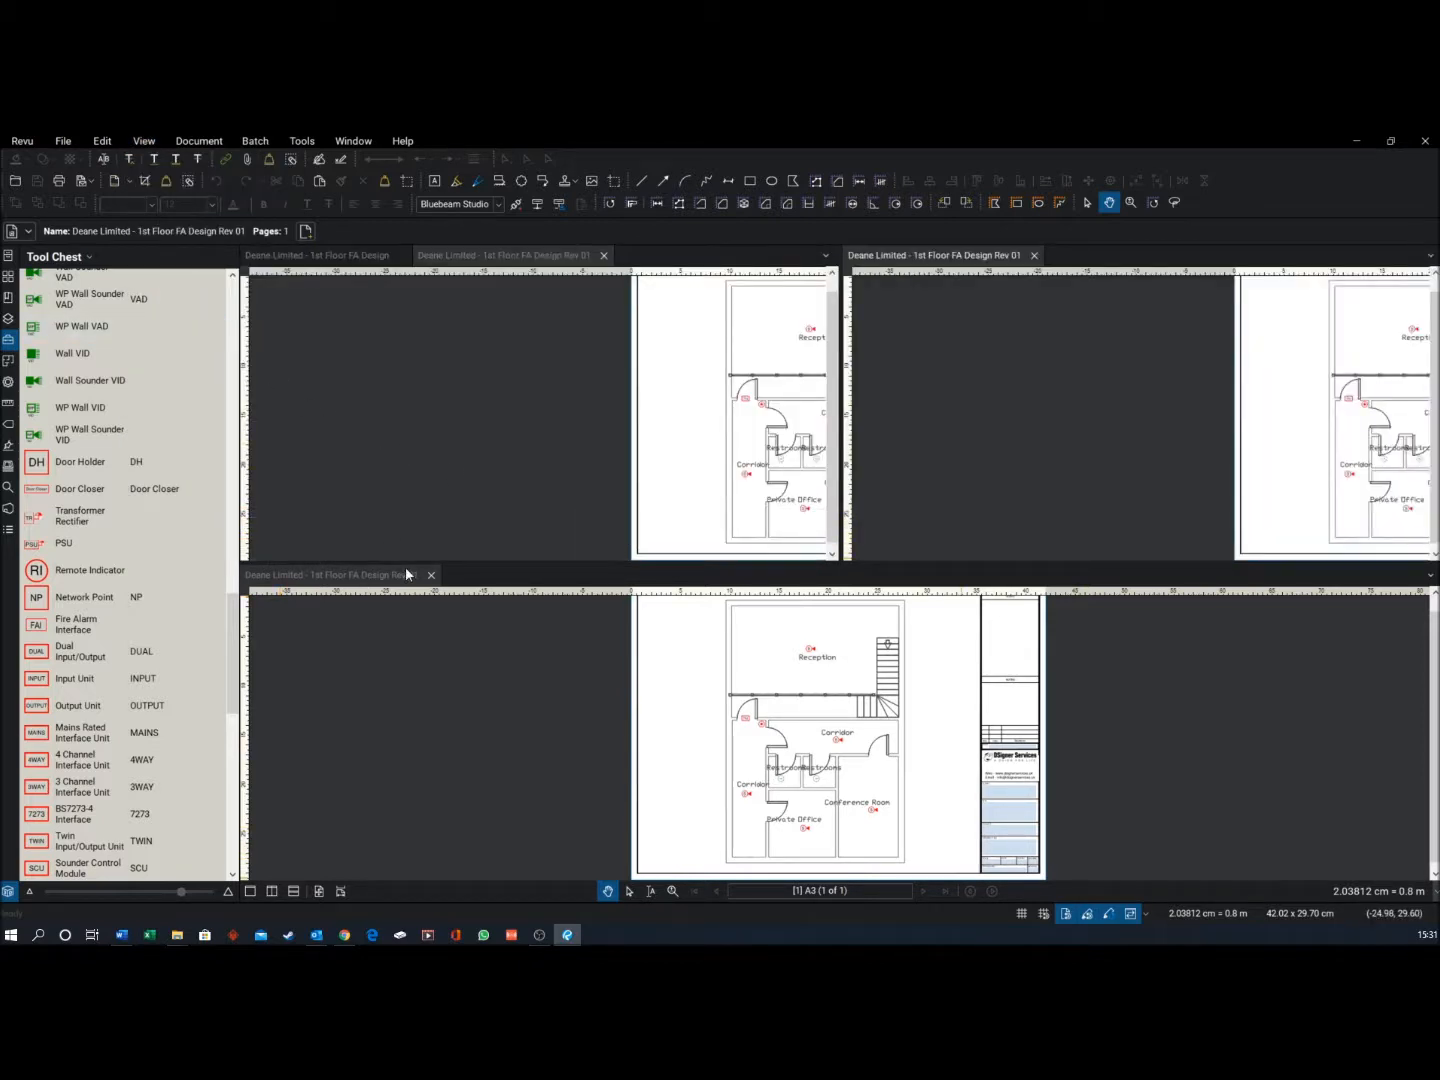
pyautogui.click(431, 576)
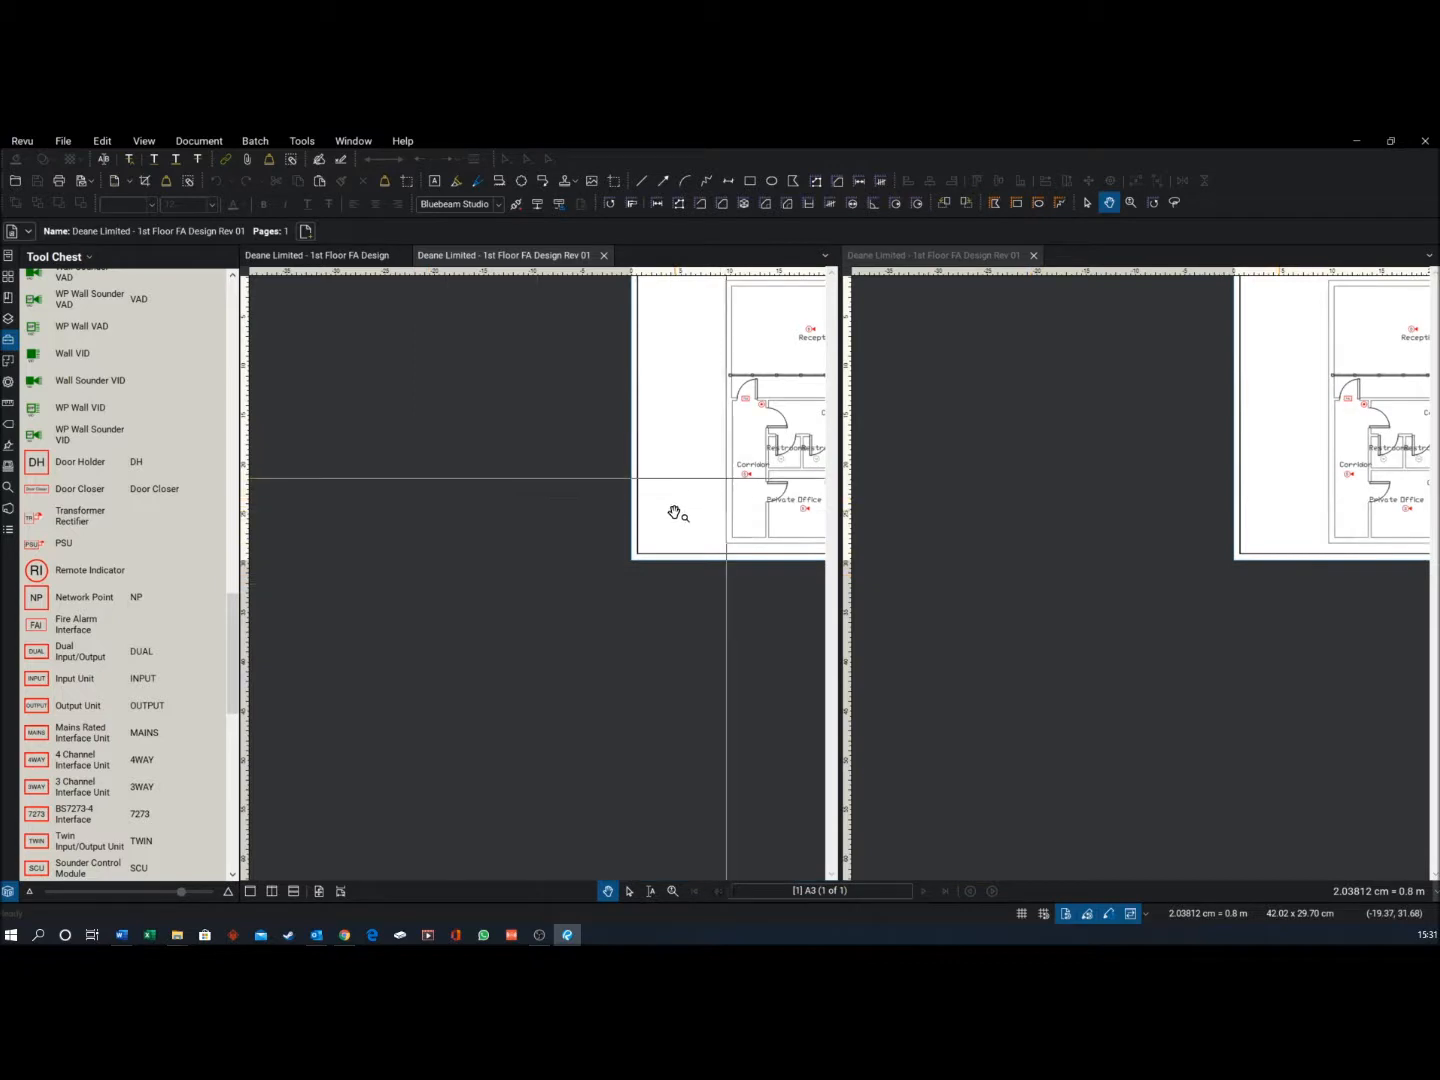
pyautogui.moveTo(680, 514); pyautogui.dragTo(431, 652)
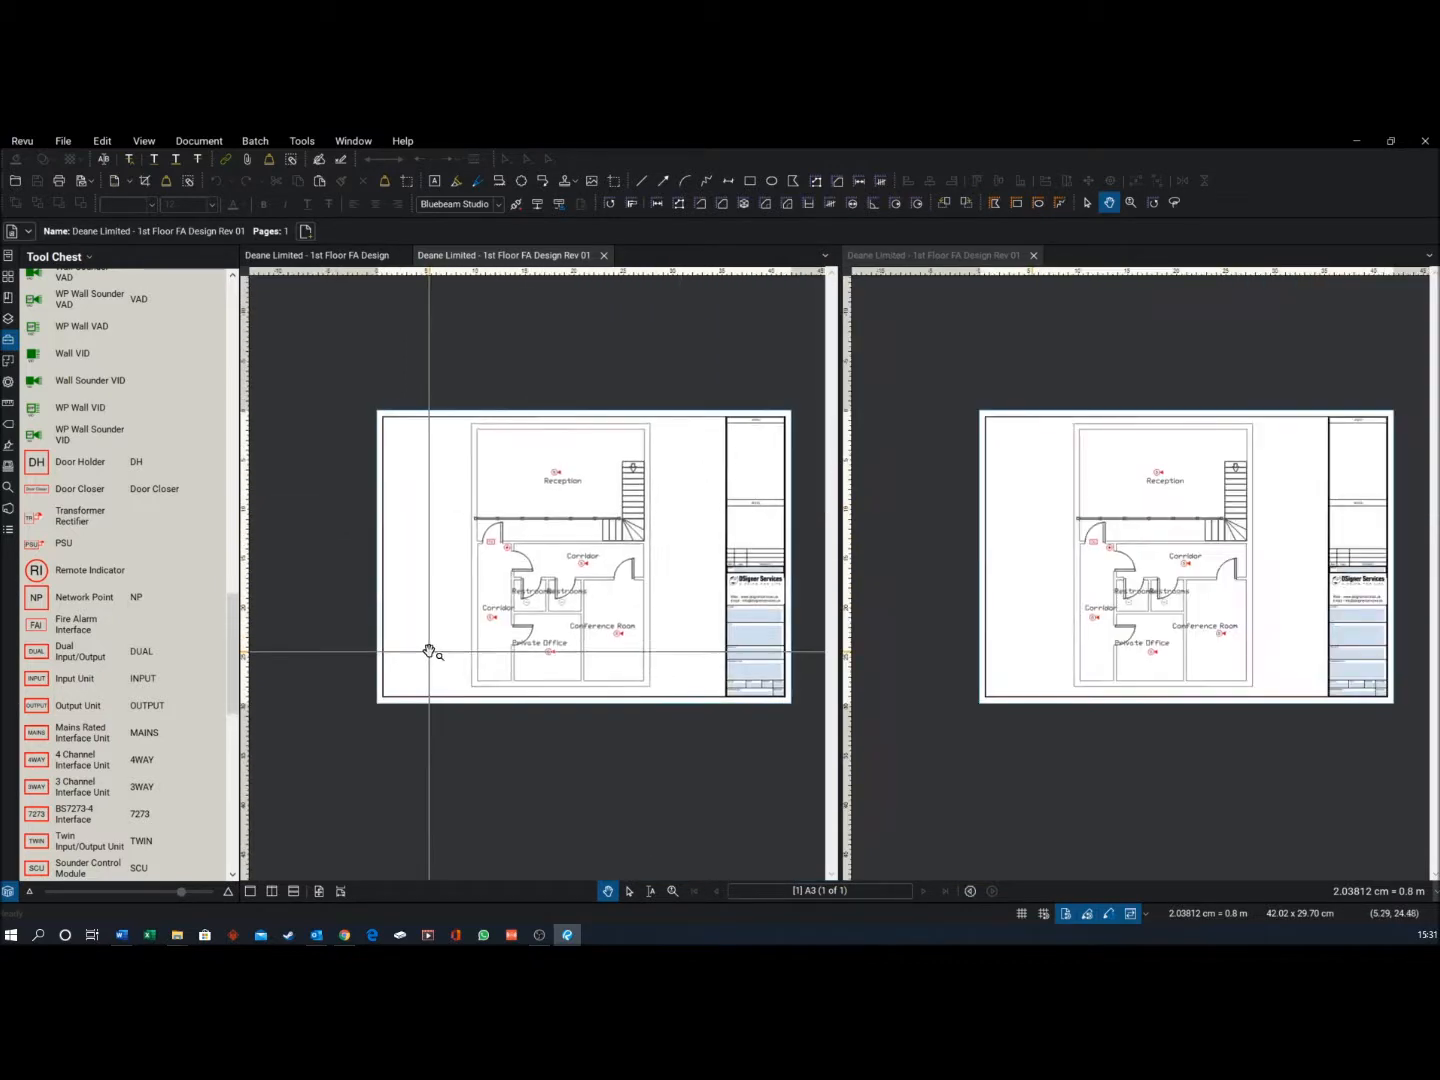
pyautogui.scroll(5, 563, 661)
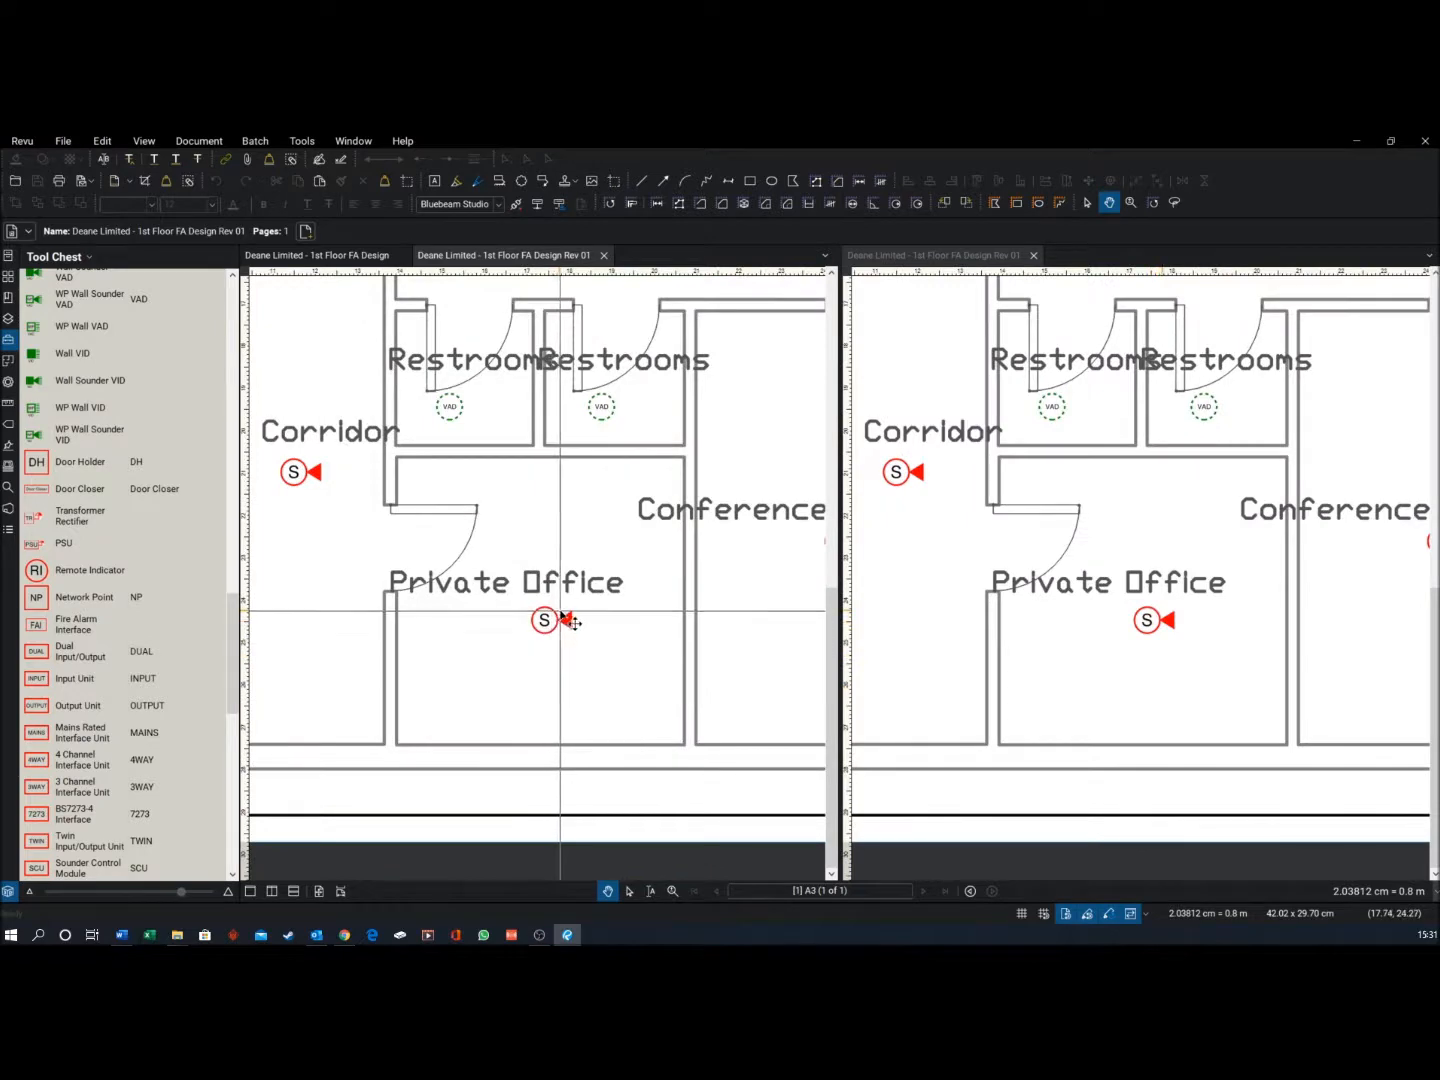
pyautogui.scroll(-2, 564, 622)
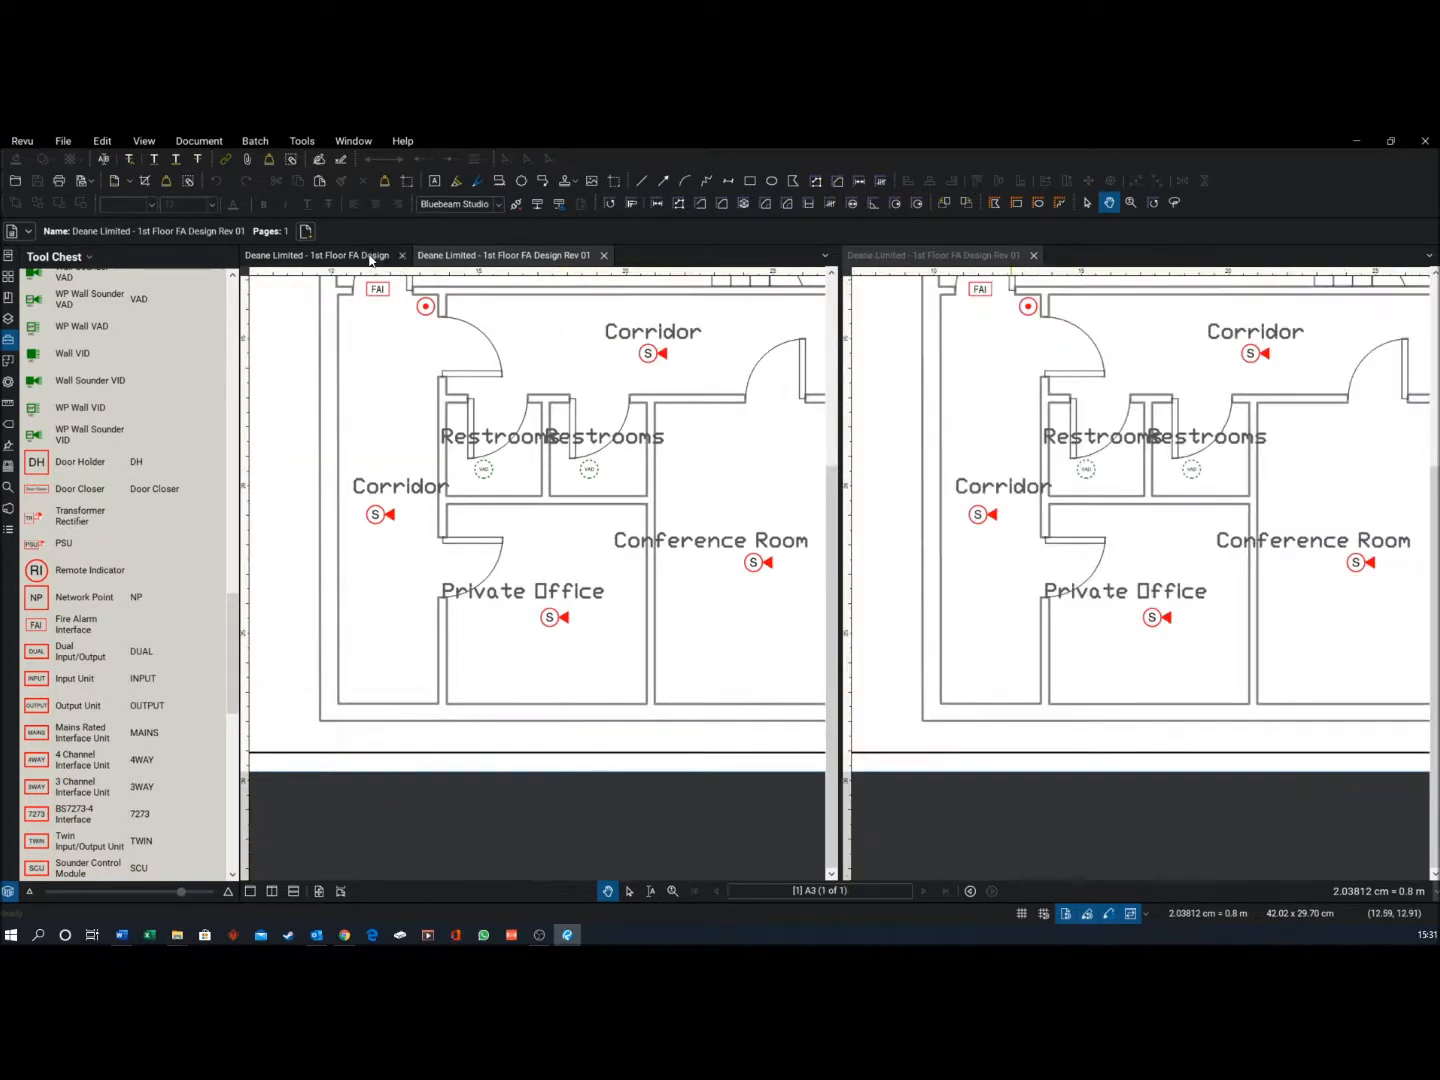
# Show the original 1st Floor FA Design beside Rev 01 and compare devices around the restrooms and corridors
pyautogui.click(371, 257)
pyautogui.scroll(4, 480, 648)
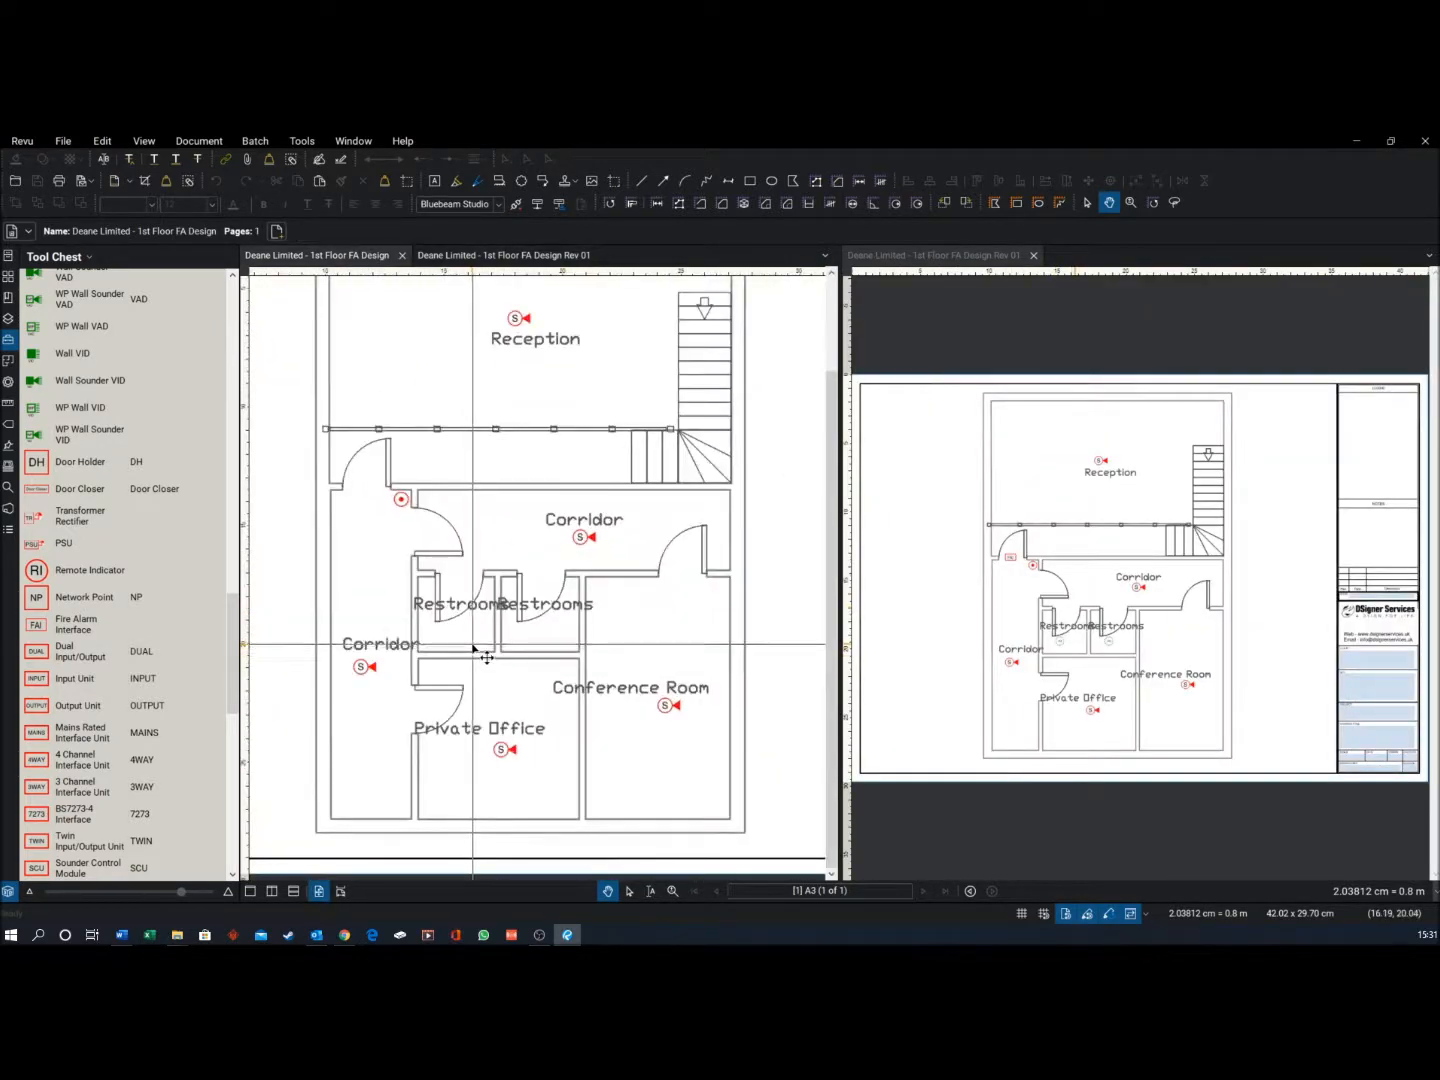
pyautogui.scroll(-2, 490, 585)
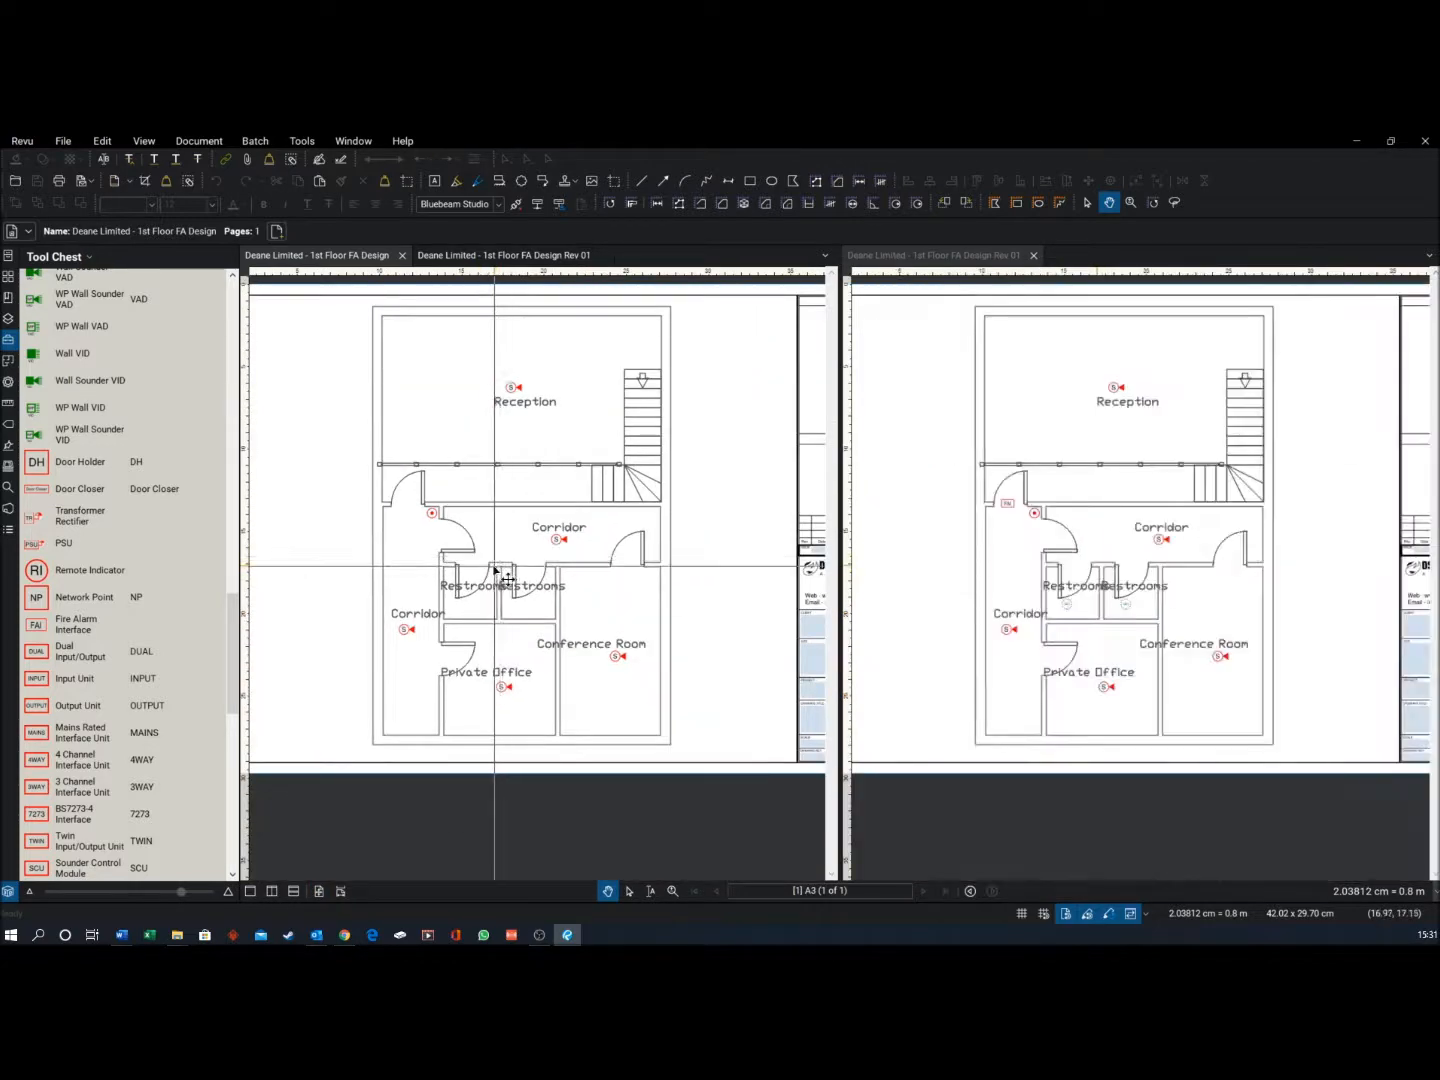
pyautogui.scroll(1, 491, 600)
pyautogui.scroll(2, 490, 608)
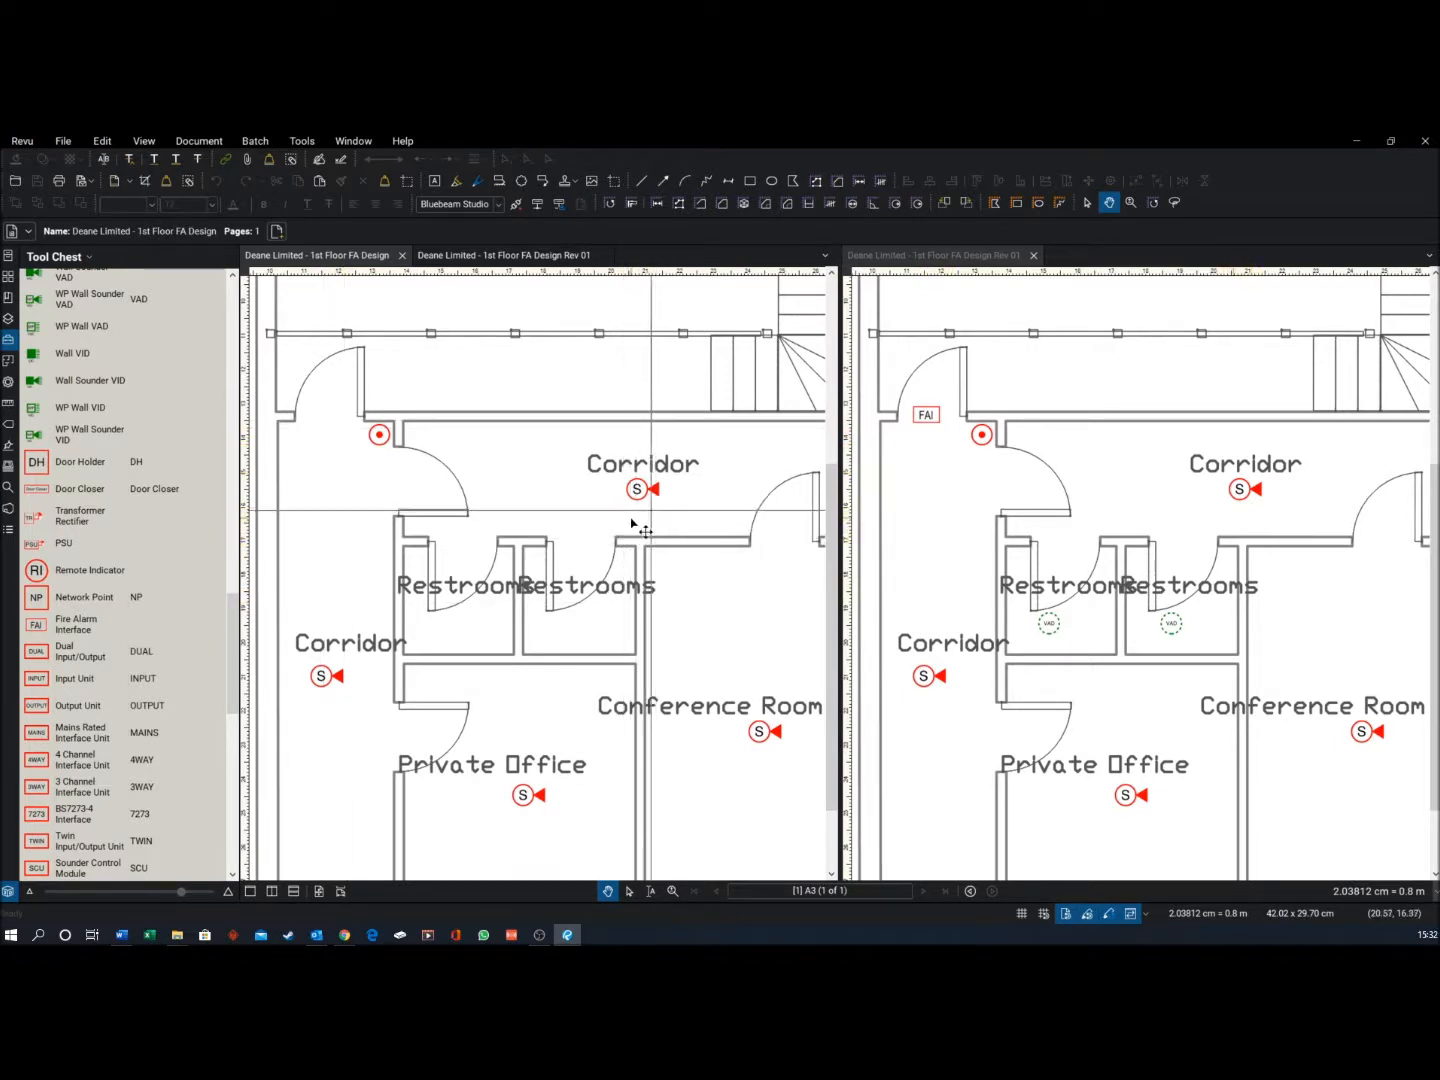
# Draw red revision clouds on Rev 01 around both restroom VAD symbols and the FAI symbol near the corridor door
pyautogui.click(521, 181)
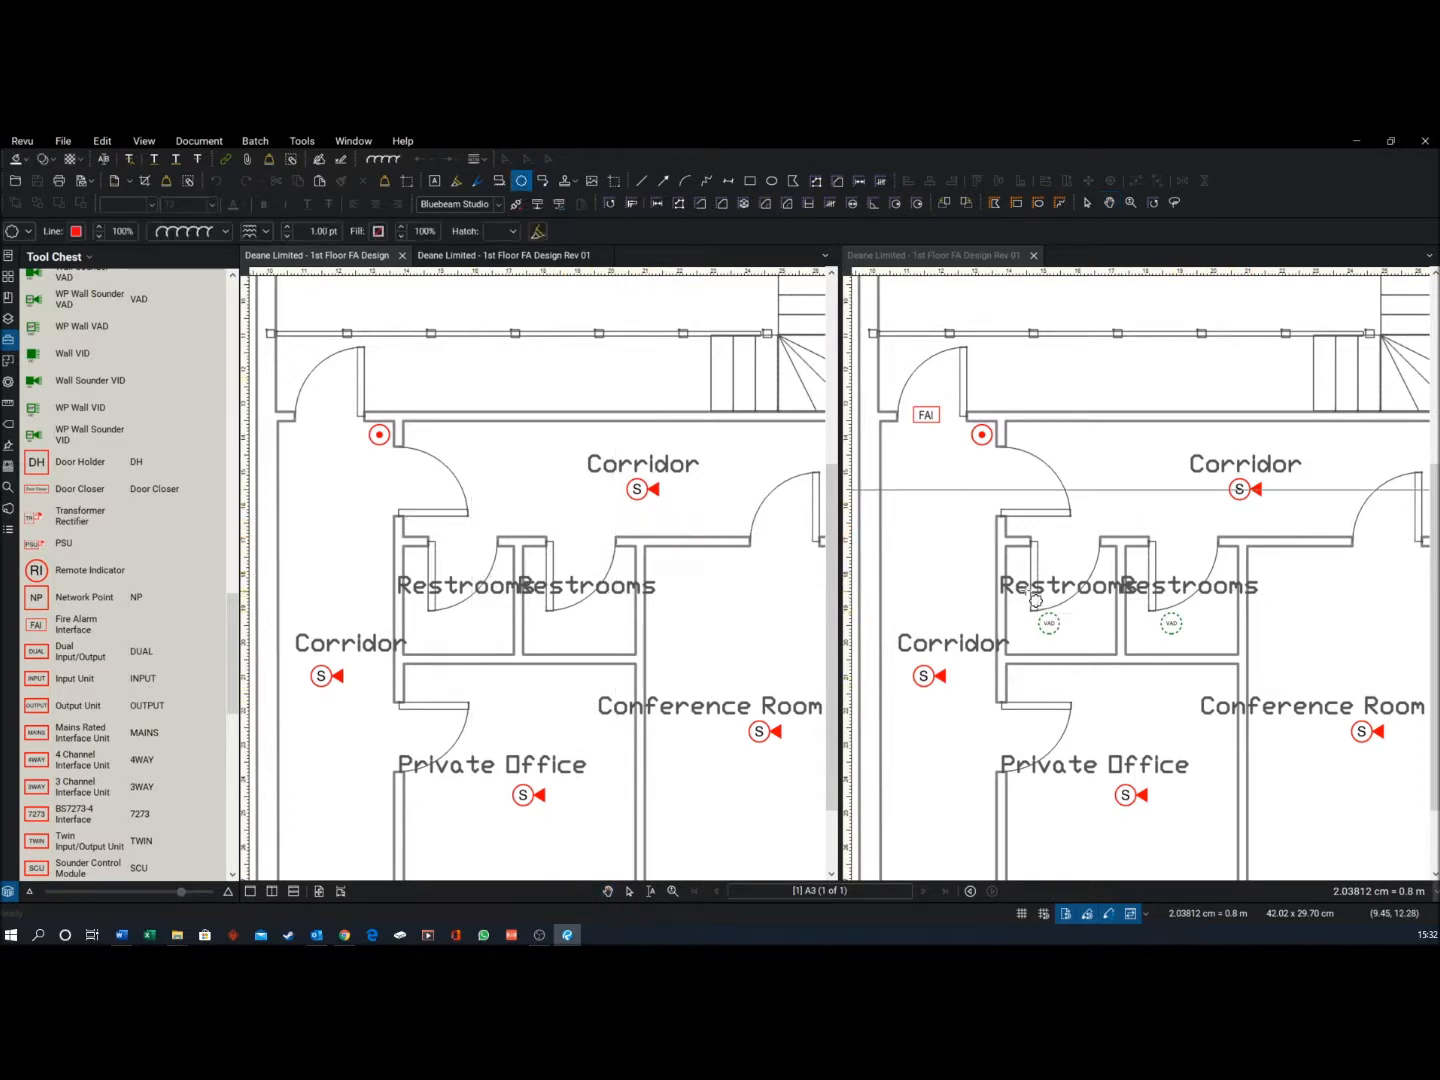
pyautogui.moveTo(997, 568); pyautogui.dragTo(1095, 653)
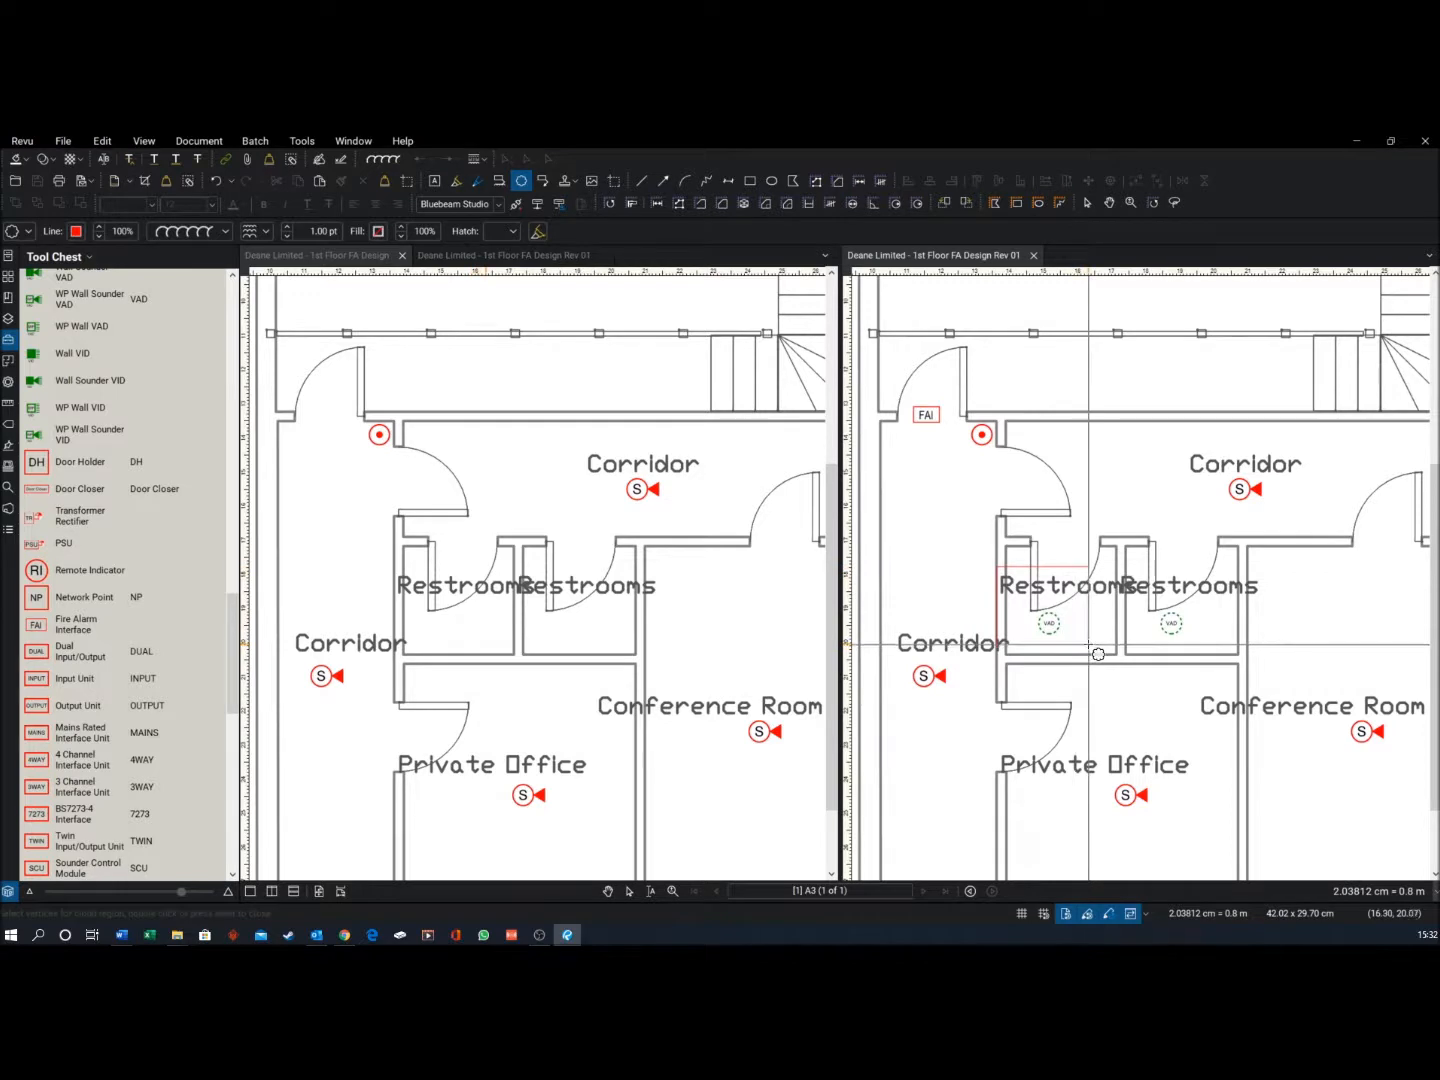
pyautogui.moveTo(1125, 567); pyautogui.dragTo(1210, 646)
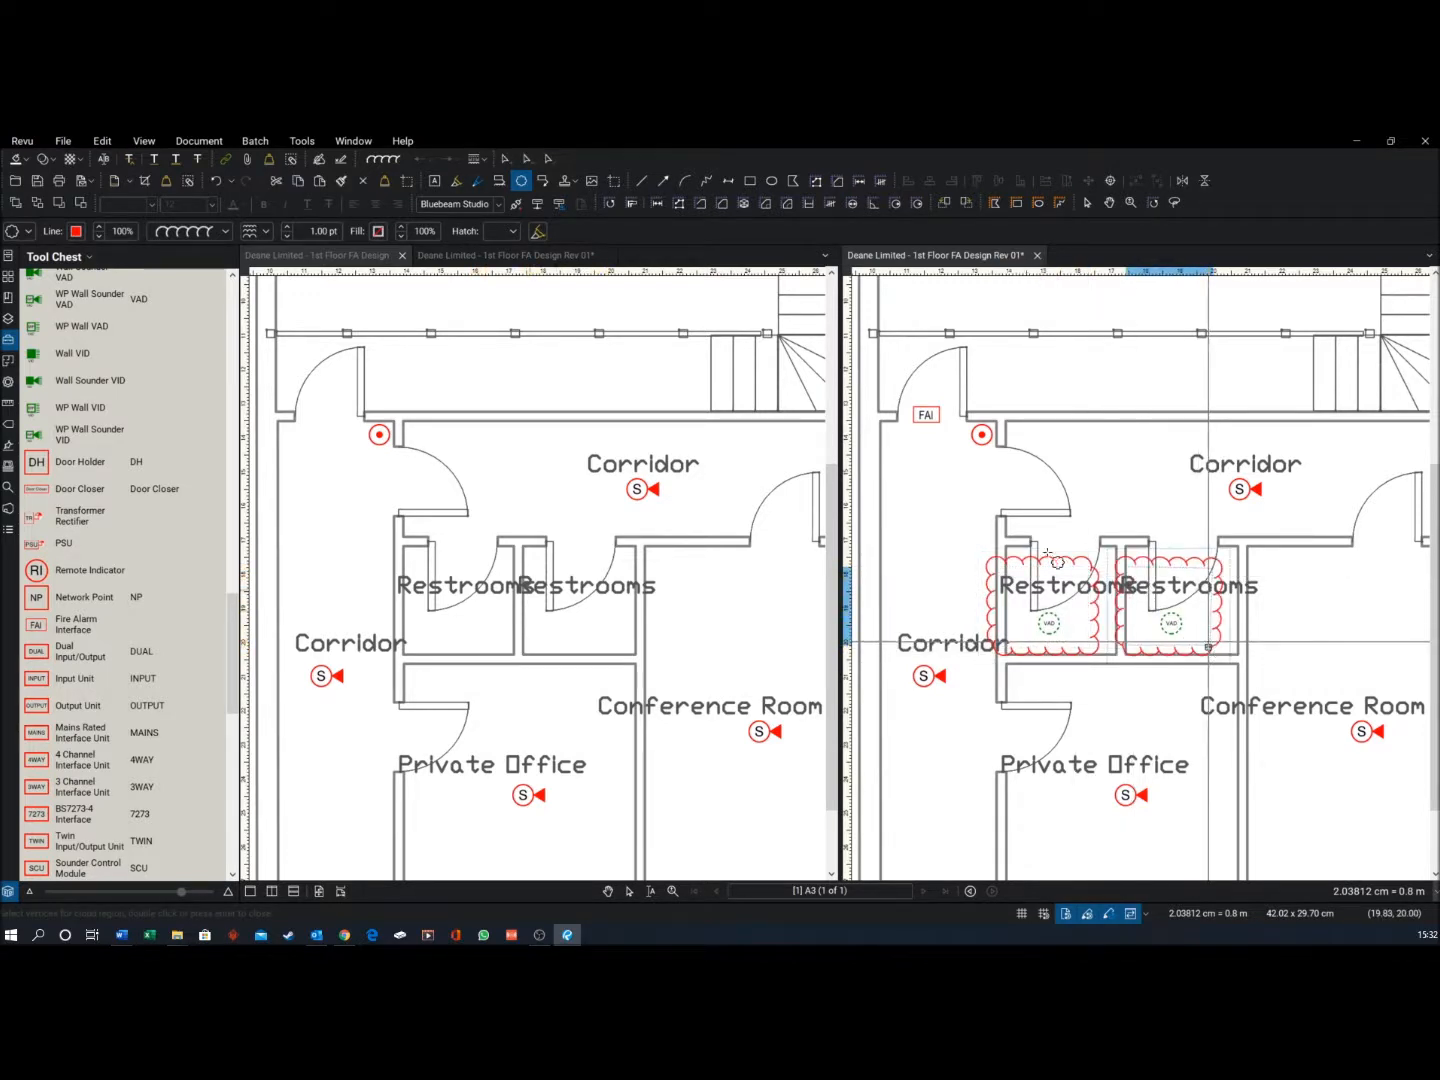
pyautogui.moveTo(937, 445); pyautogui.dragTo(953, 447)
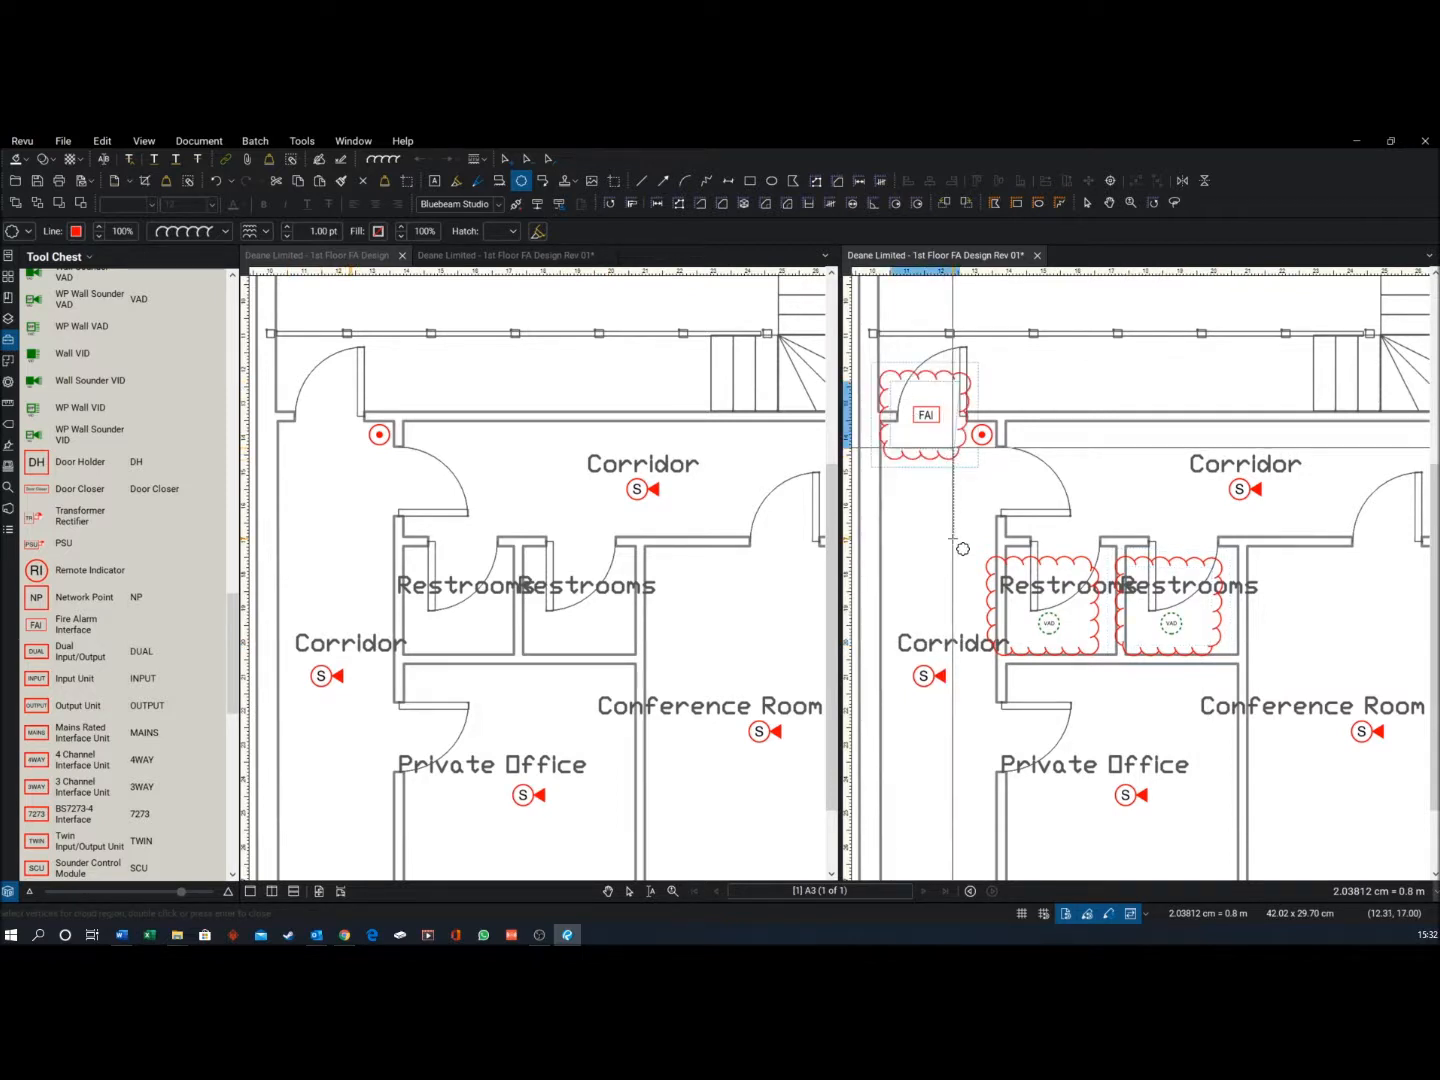
# Undo the three revision clouds on the Rev 01 drawing
pyautogui.click(214, 183)
pyautogui.click(214, 183)
pyautogui.click(213, 182)
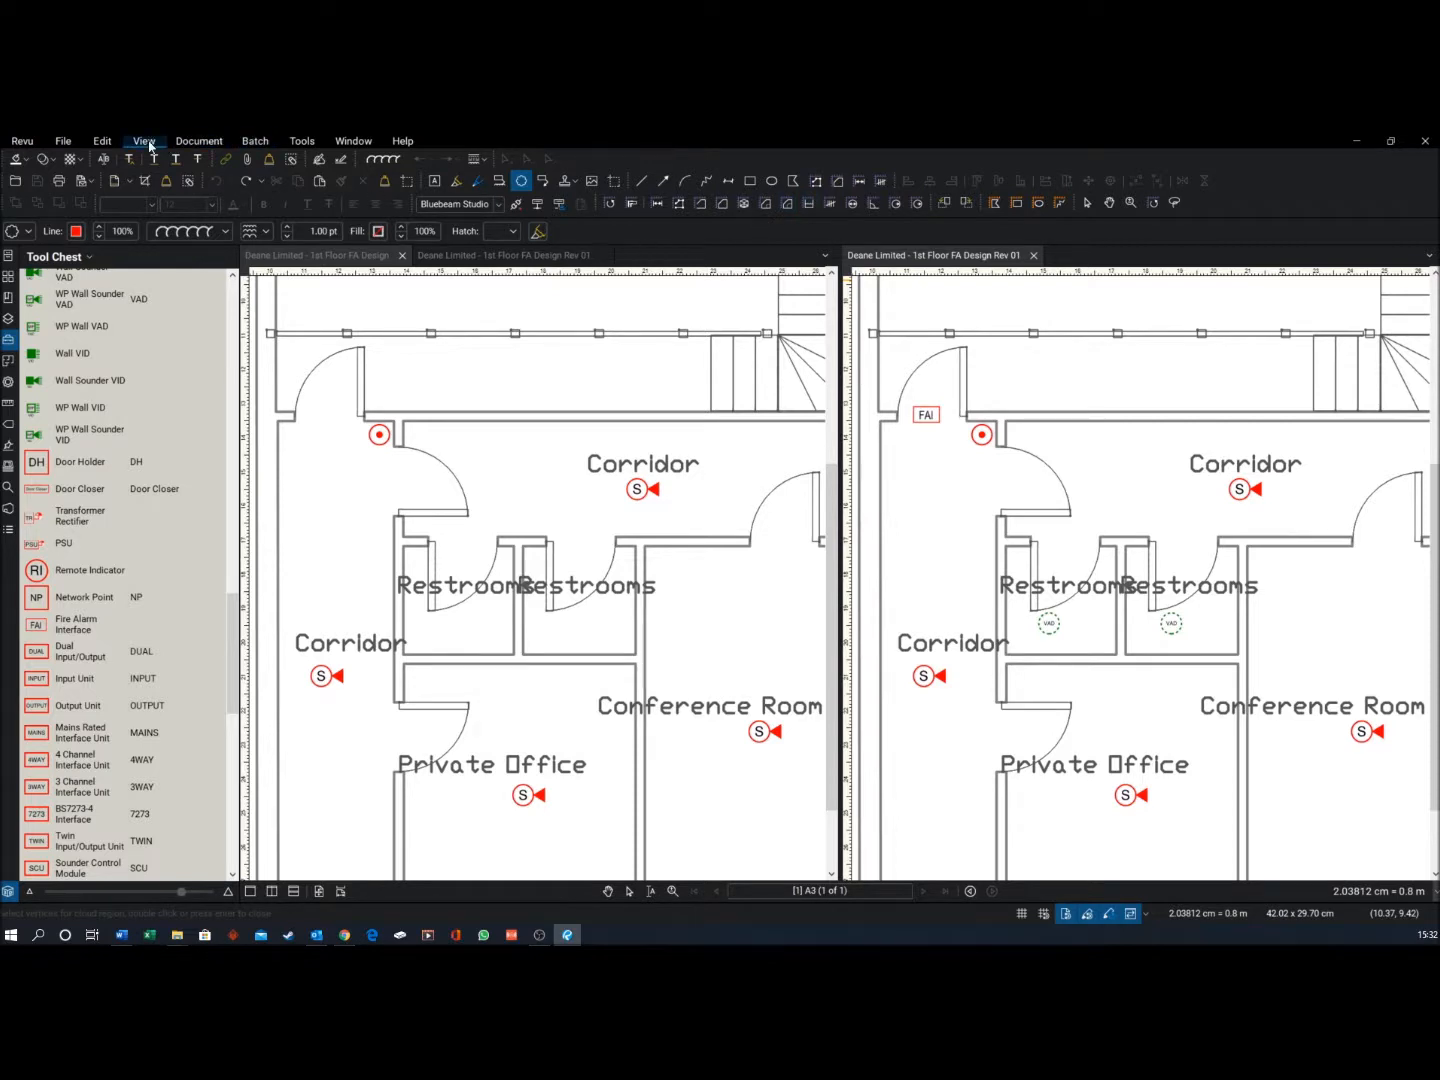
# Close the Rev 01 split pane and show the whole original 1st Floor FA Design sheet in a single view
pyautogui.click(149, 142)
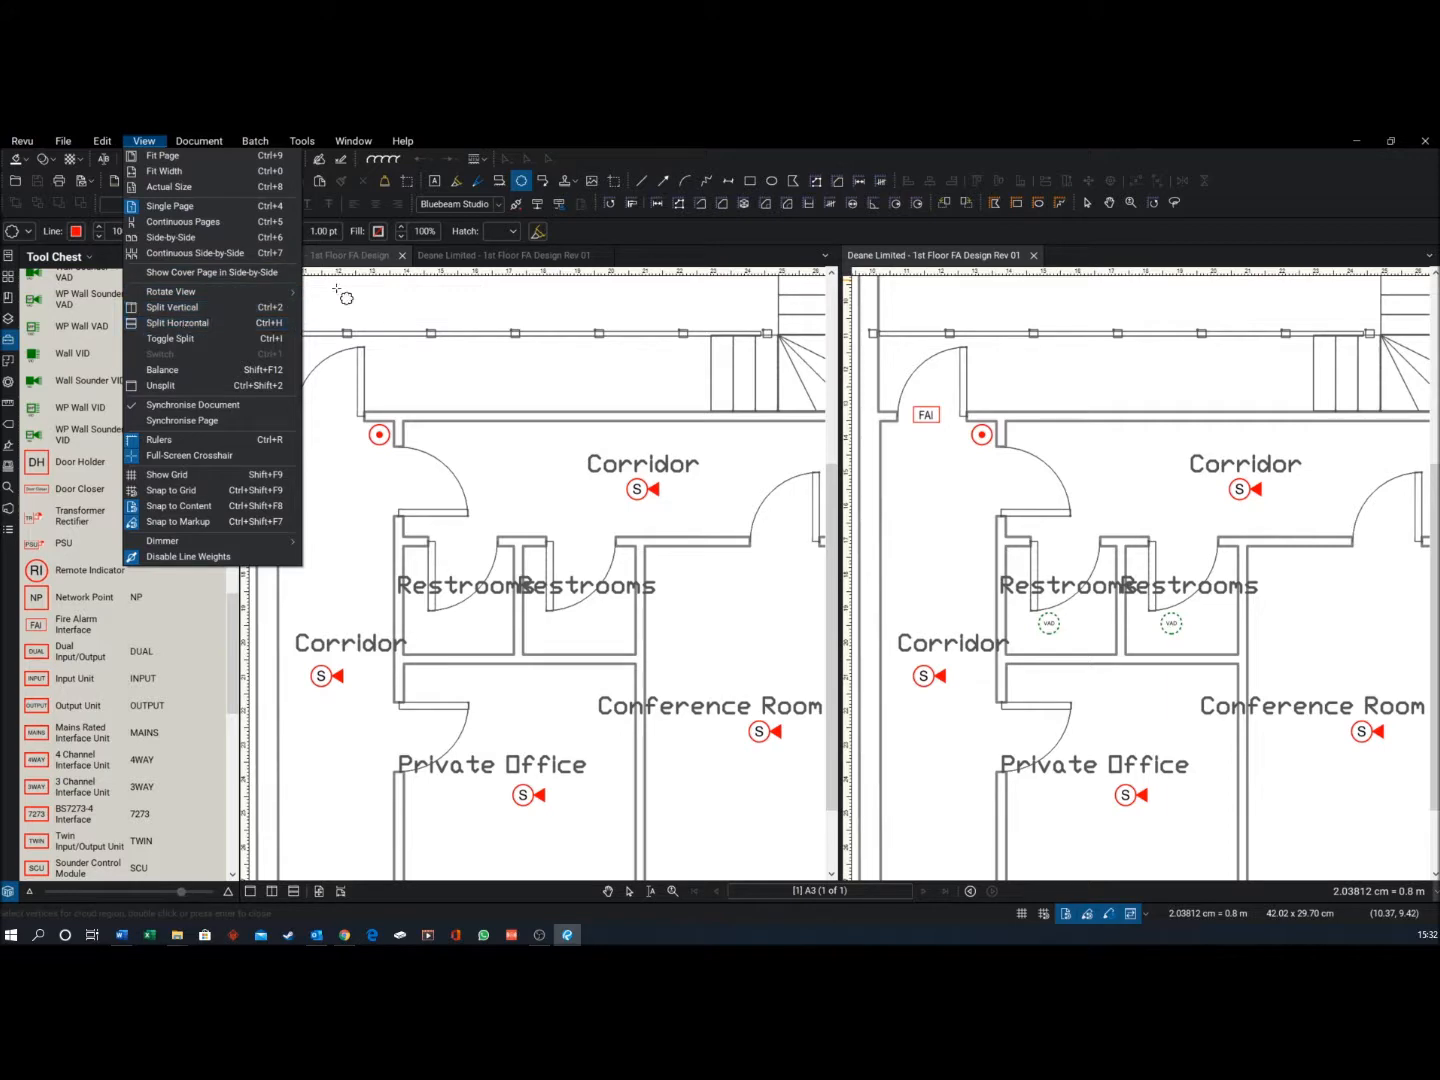
pyautogui.click(1035, 256)
pyautogui.click(1034, 257)
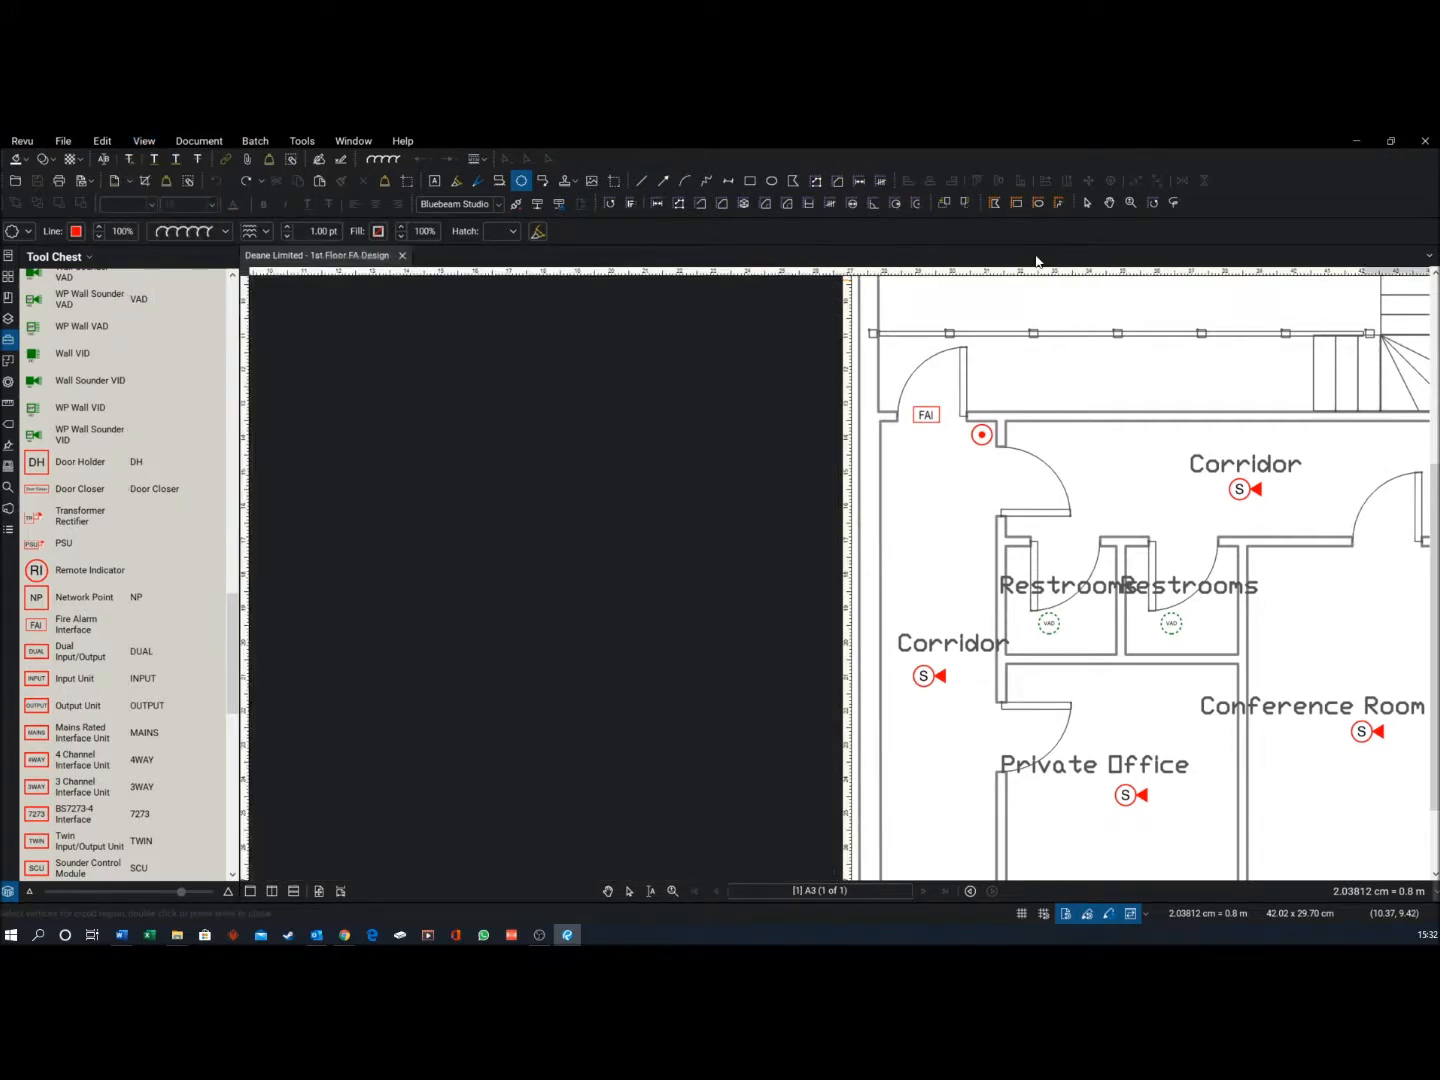
pyautogui.scroll(-6, 865, 451)
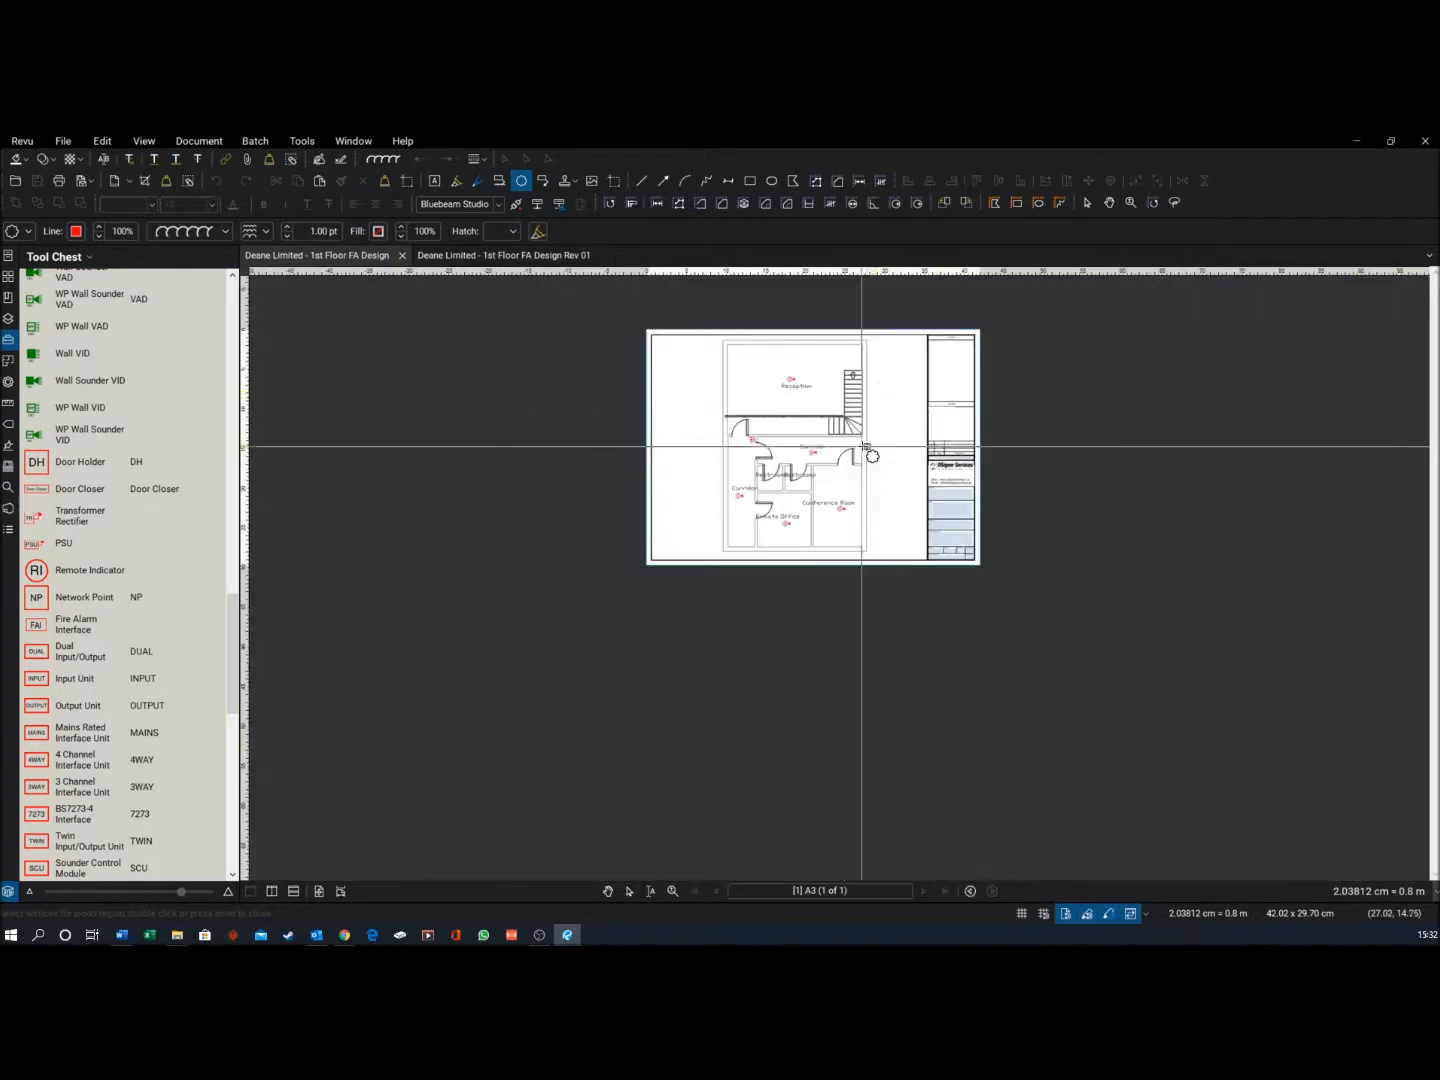
pyautogui.scroll(3, 900, 320)
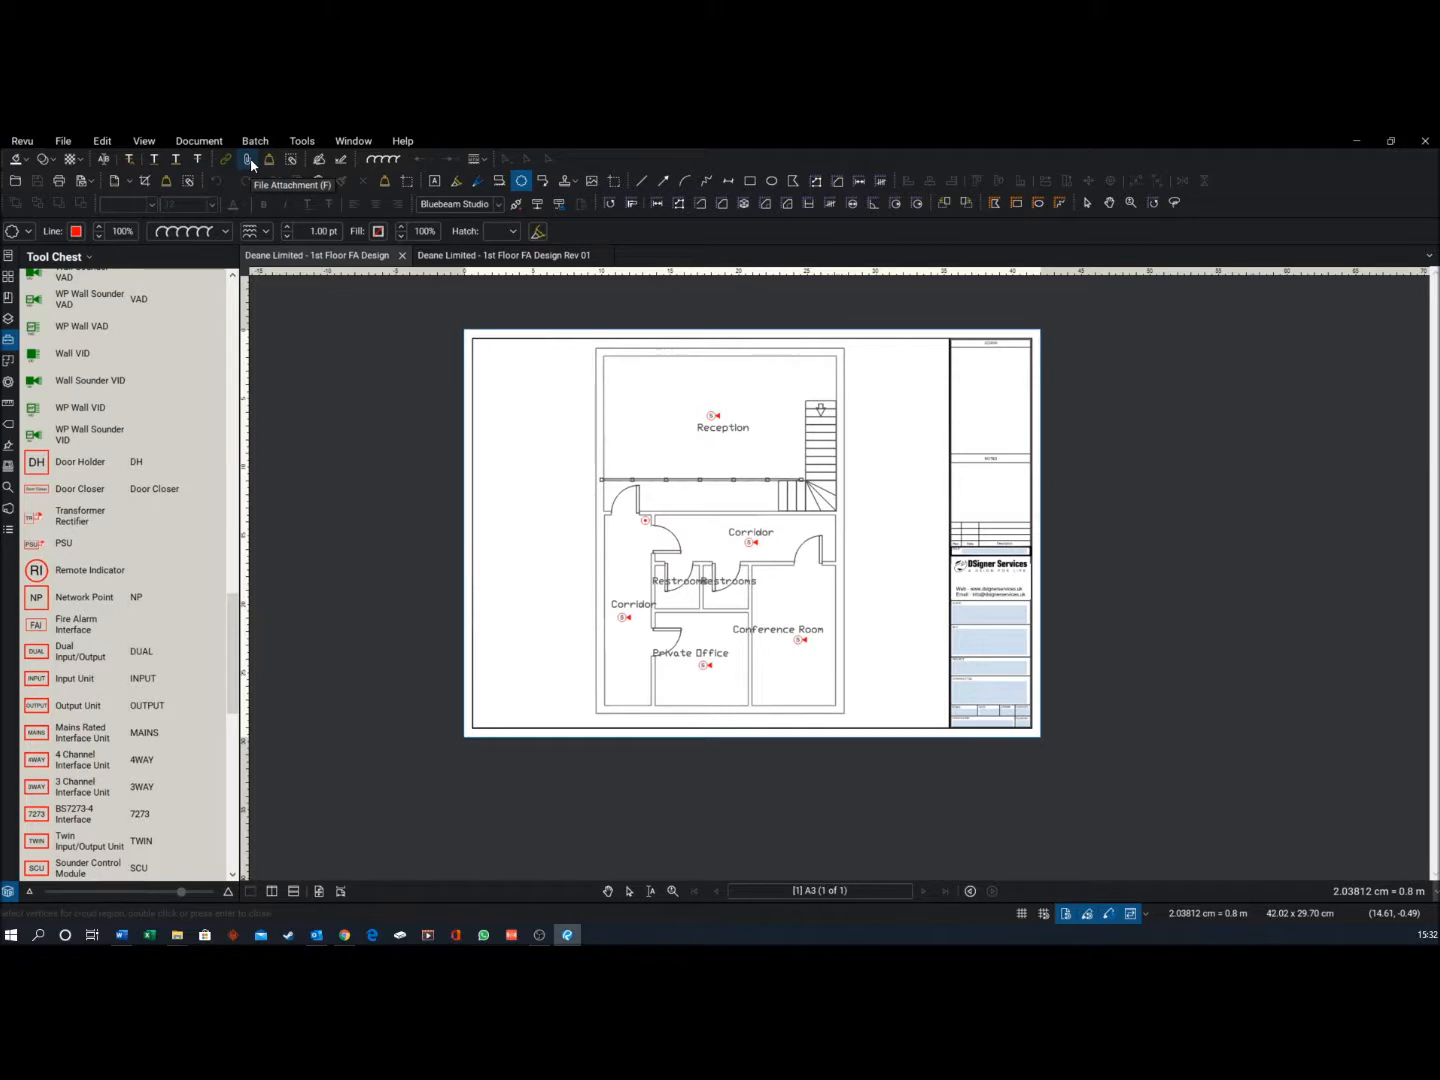
# Set up a document comparison with the original 1st Floor FA Design as Document A and 1st Floor FA Design Rev 01 as Document B
pyautogui.click(212, 146)
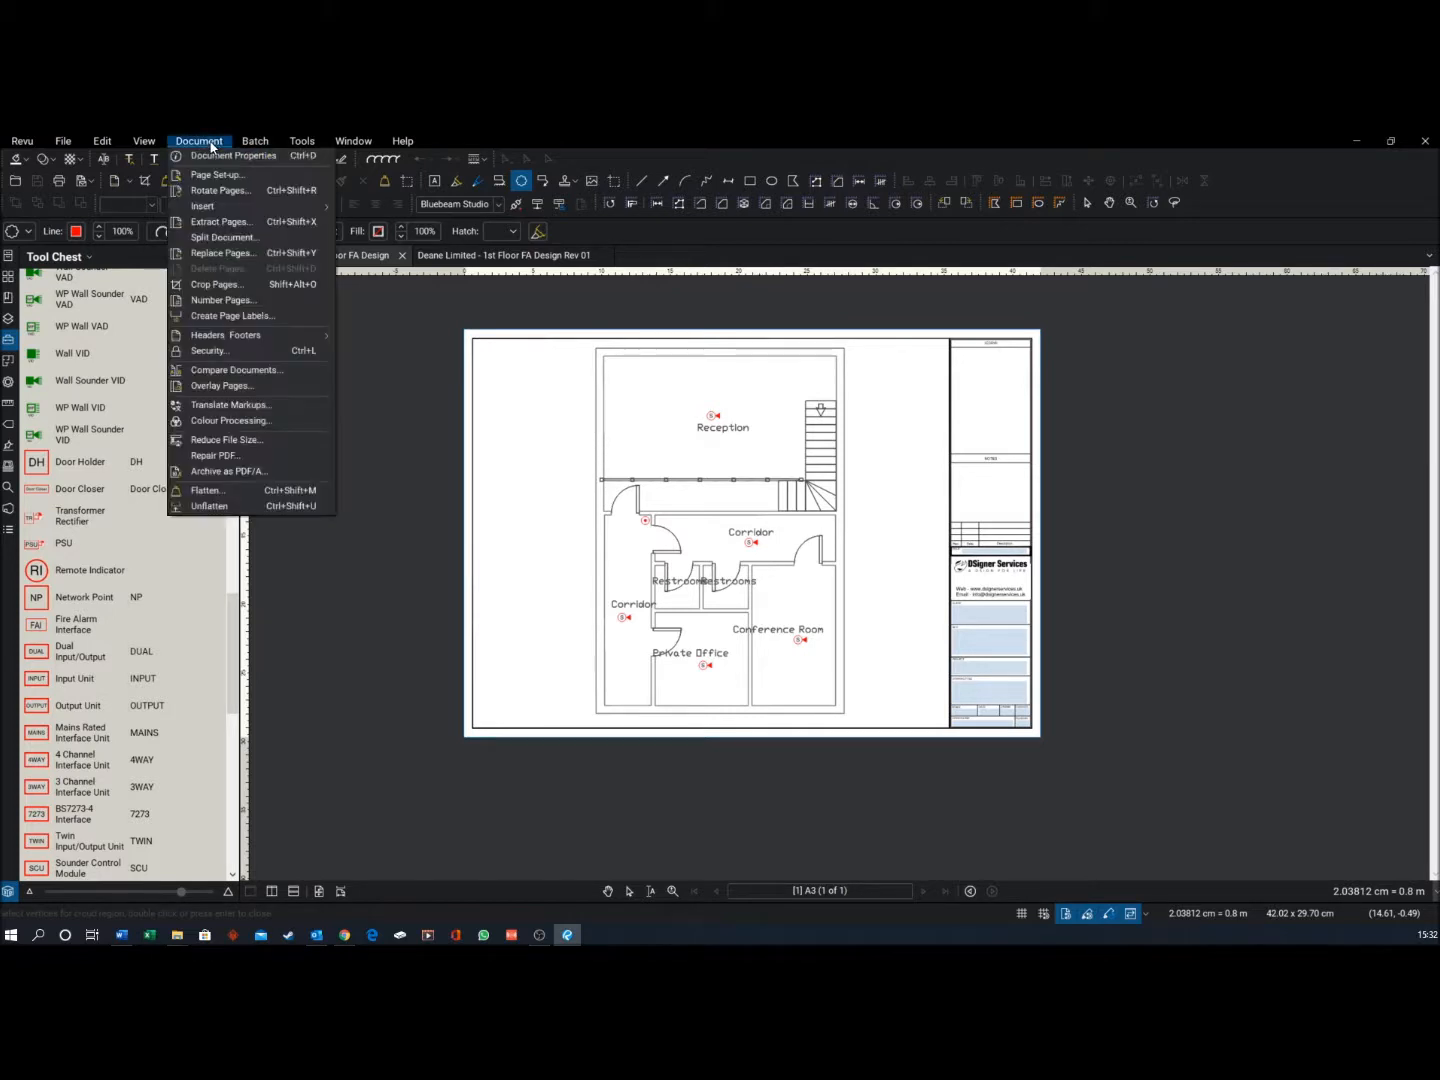
pyautogui.click(253, 374)
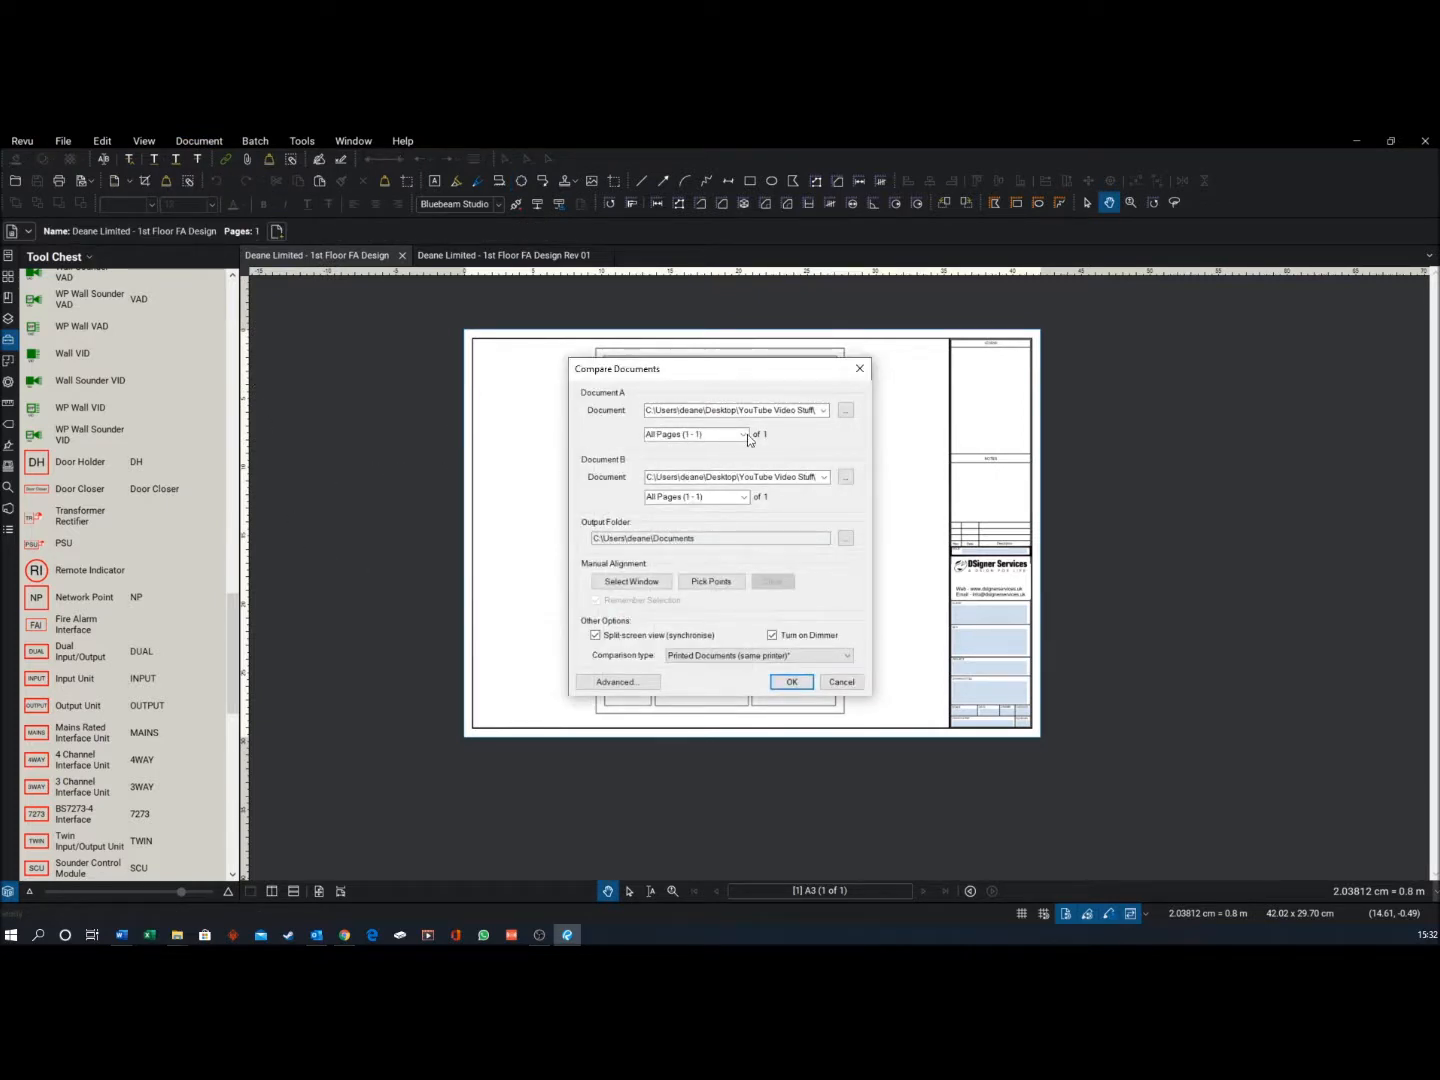
pyautogui.click(826, 413)
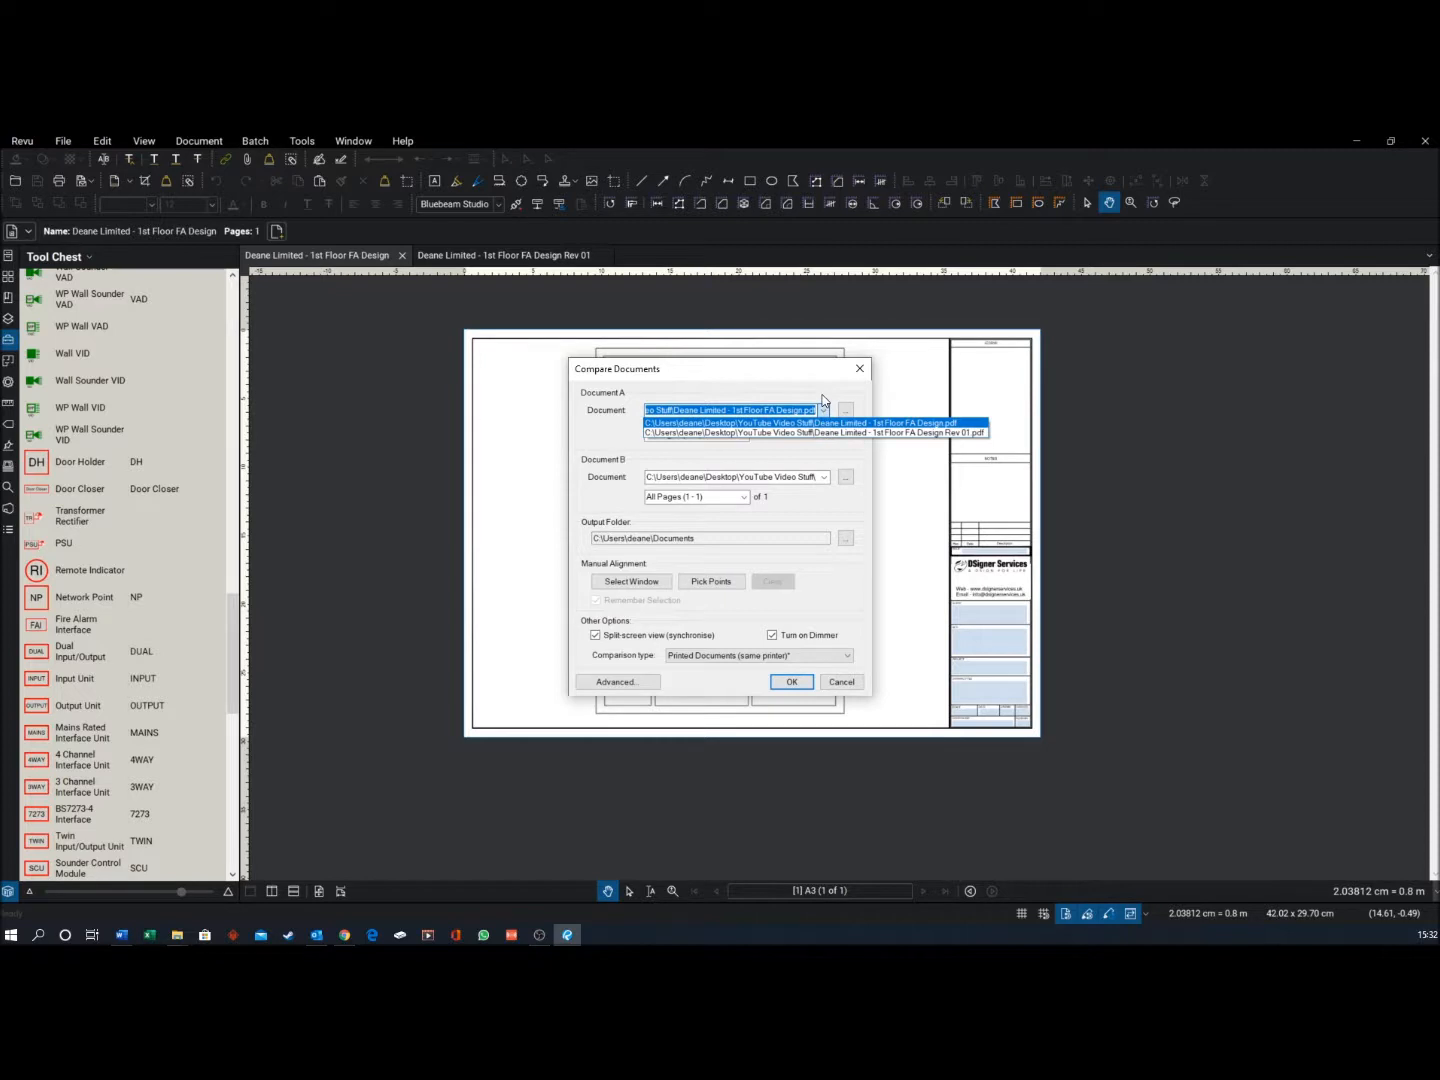
pyautogui.click(822, 408)
pyautogui.click(824, 478)
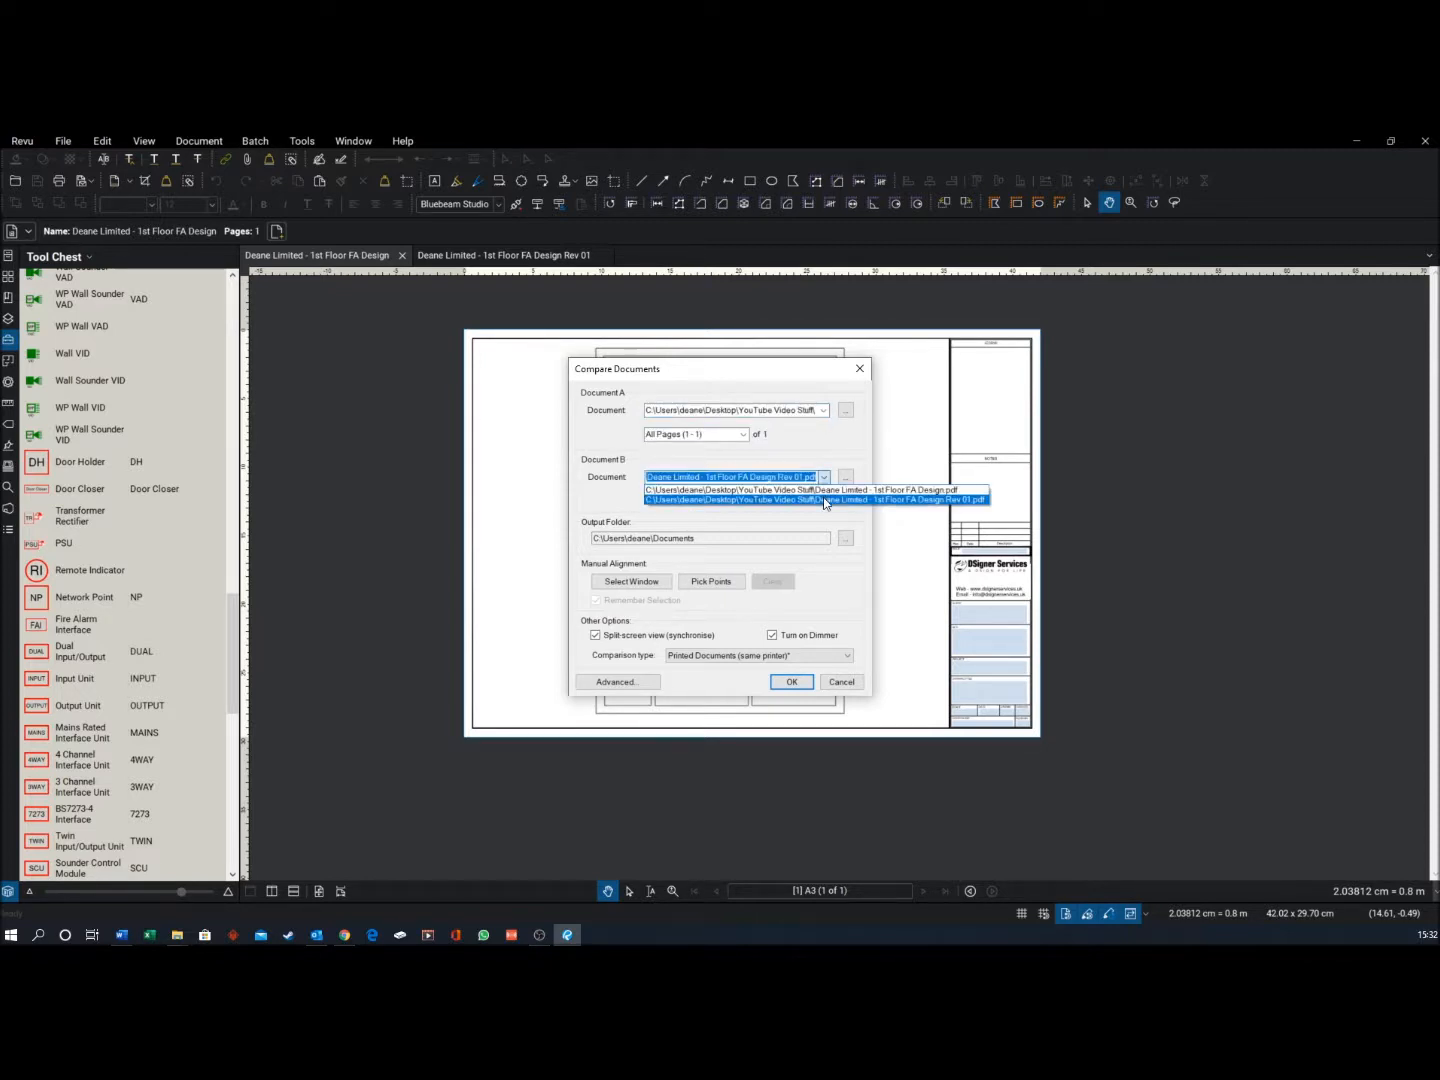
pyautogui.click(824, 499)
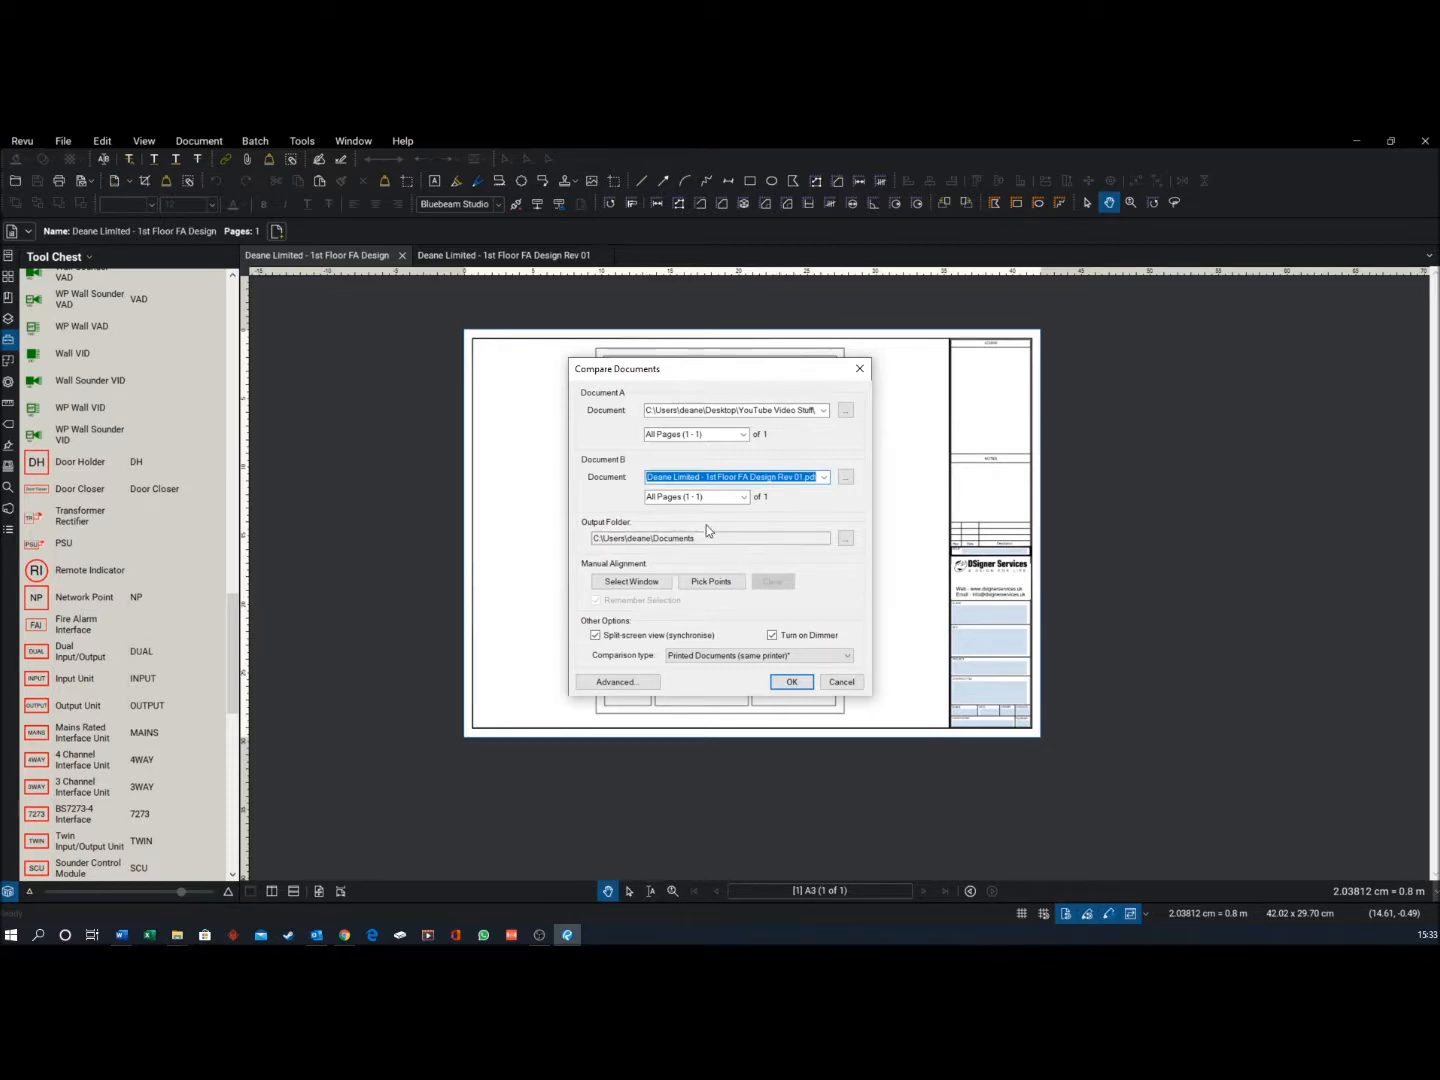
# Set the advanced comparison options to apply difference markups to a new copy of Document B, and run the comparison
pyautogui.click(616, 683)
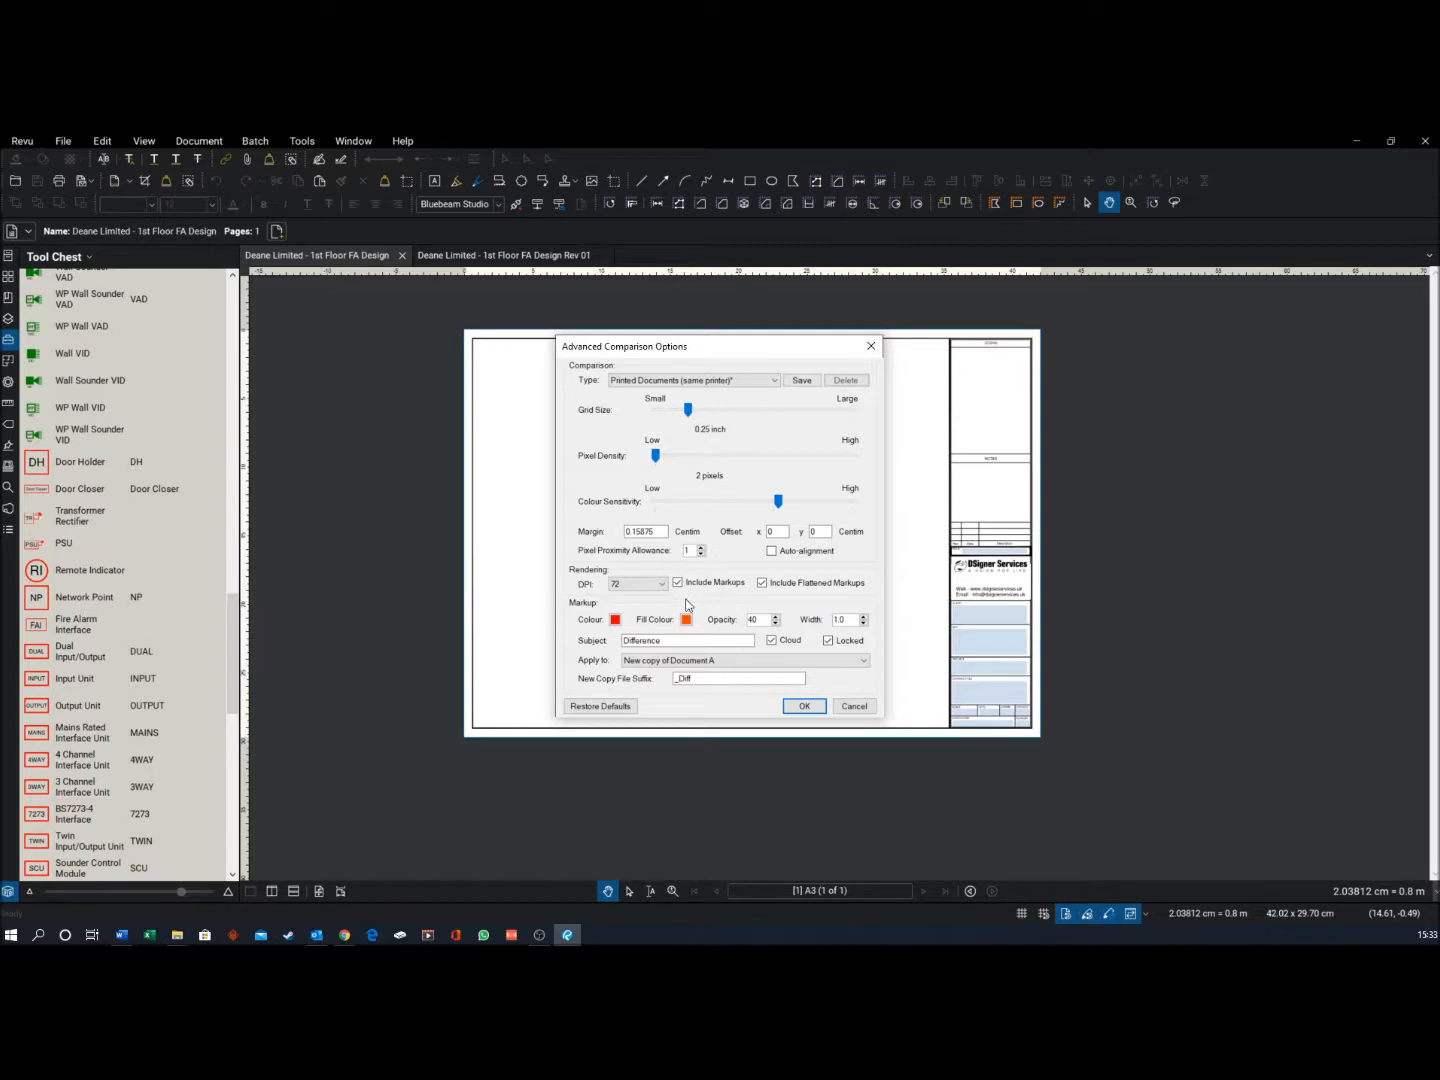
pyautogui.click(683, 662)
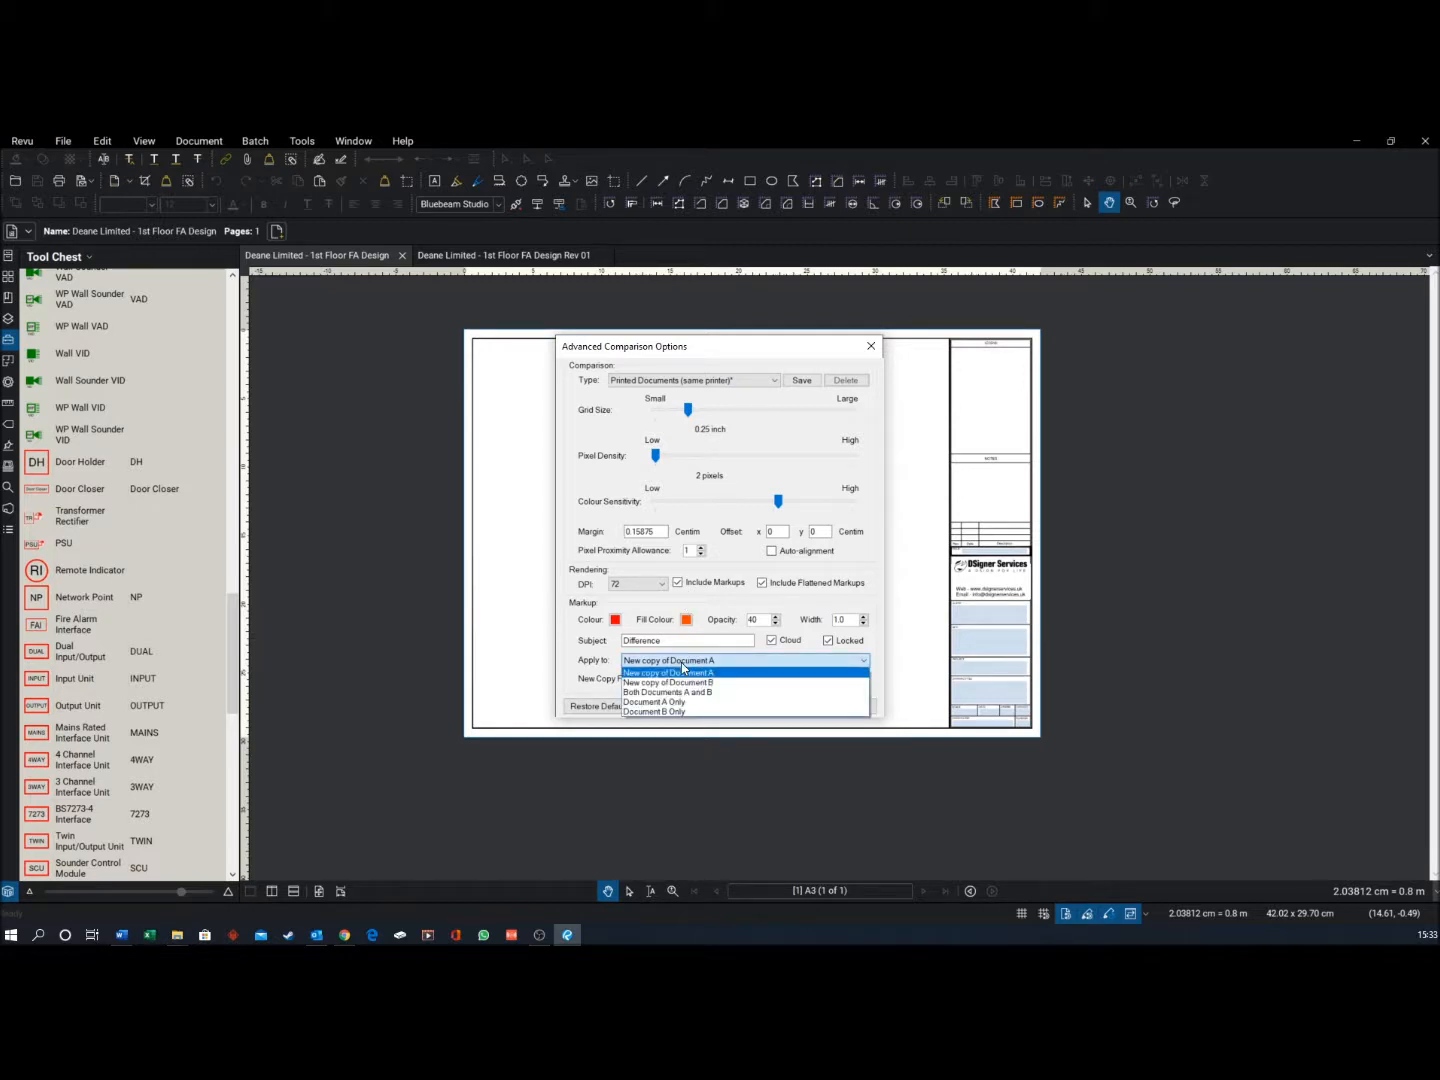
pyautogui.click(681, 664)
pyautogui.click(673, 679)
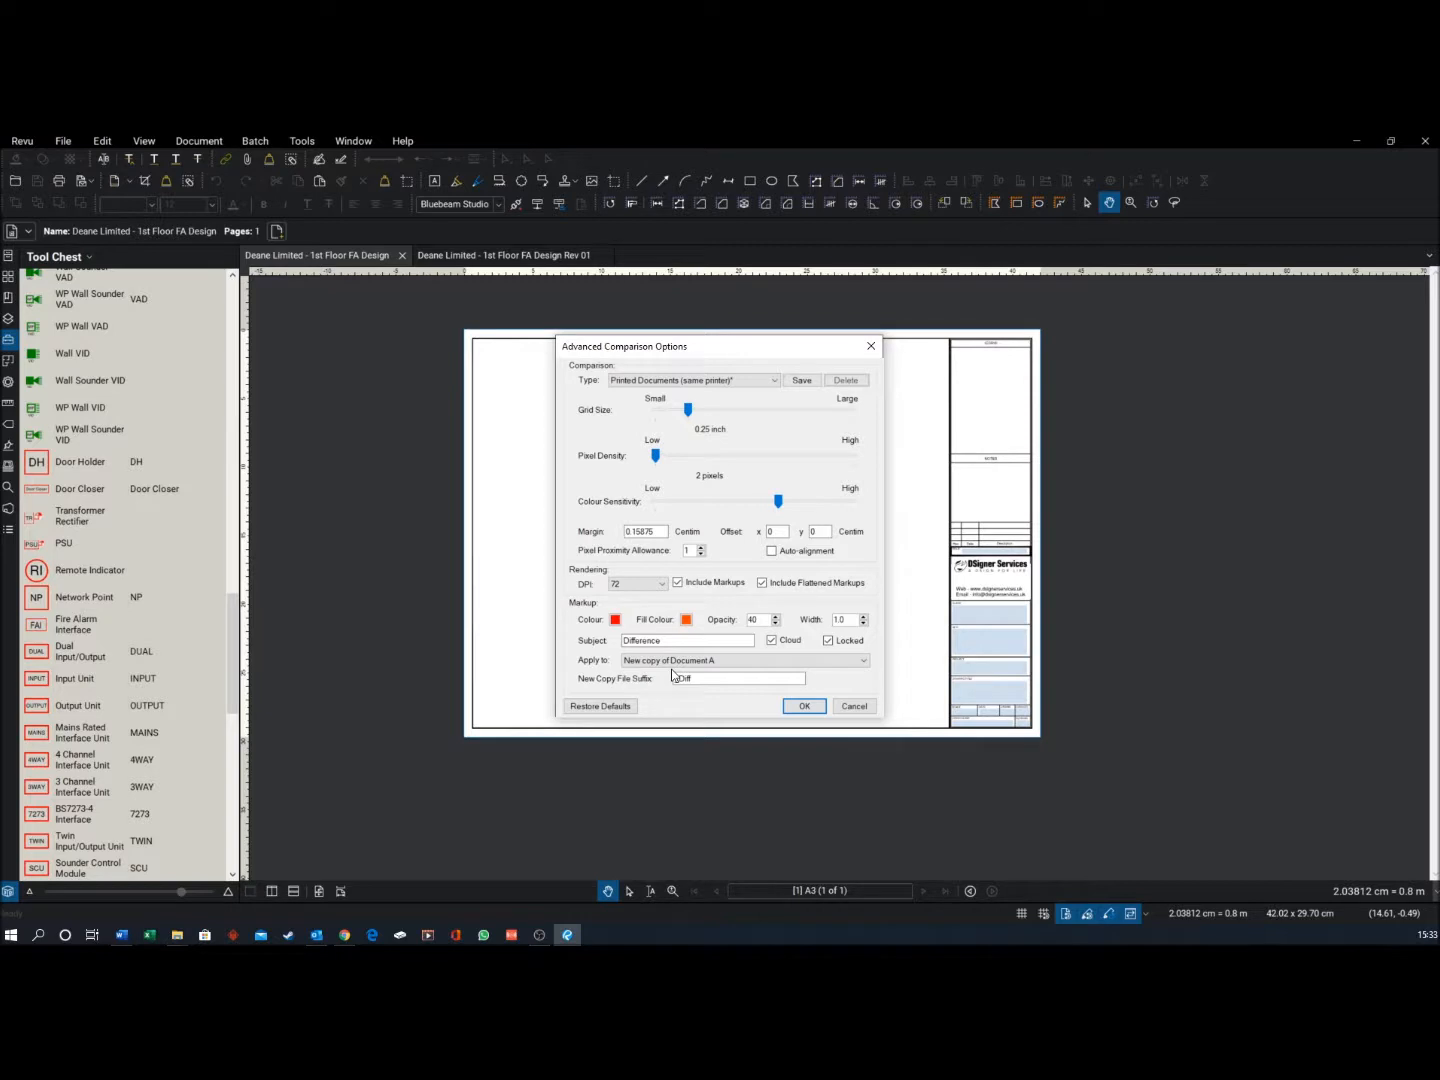
pyautogui.click(668, 661)
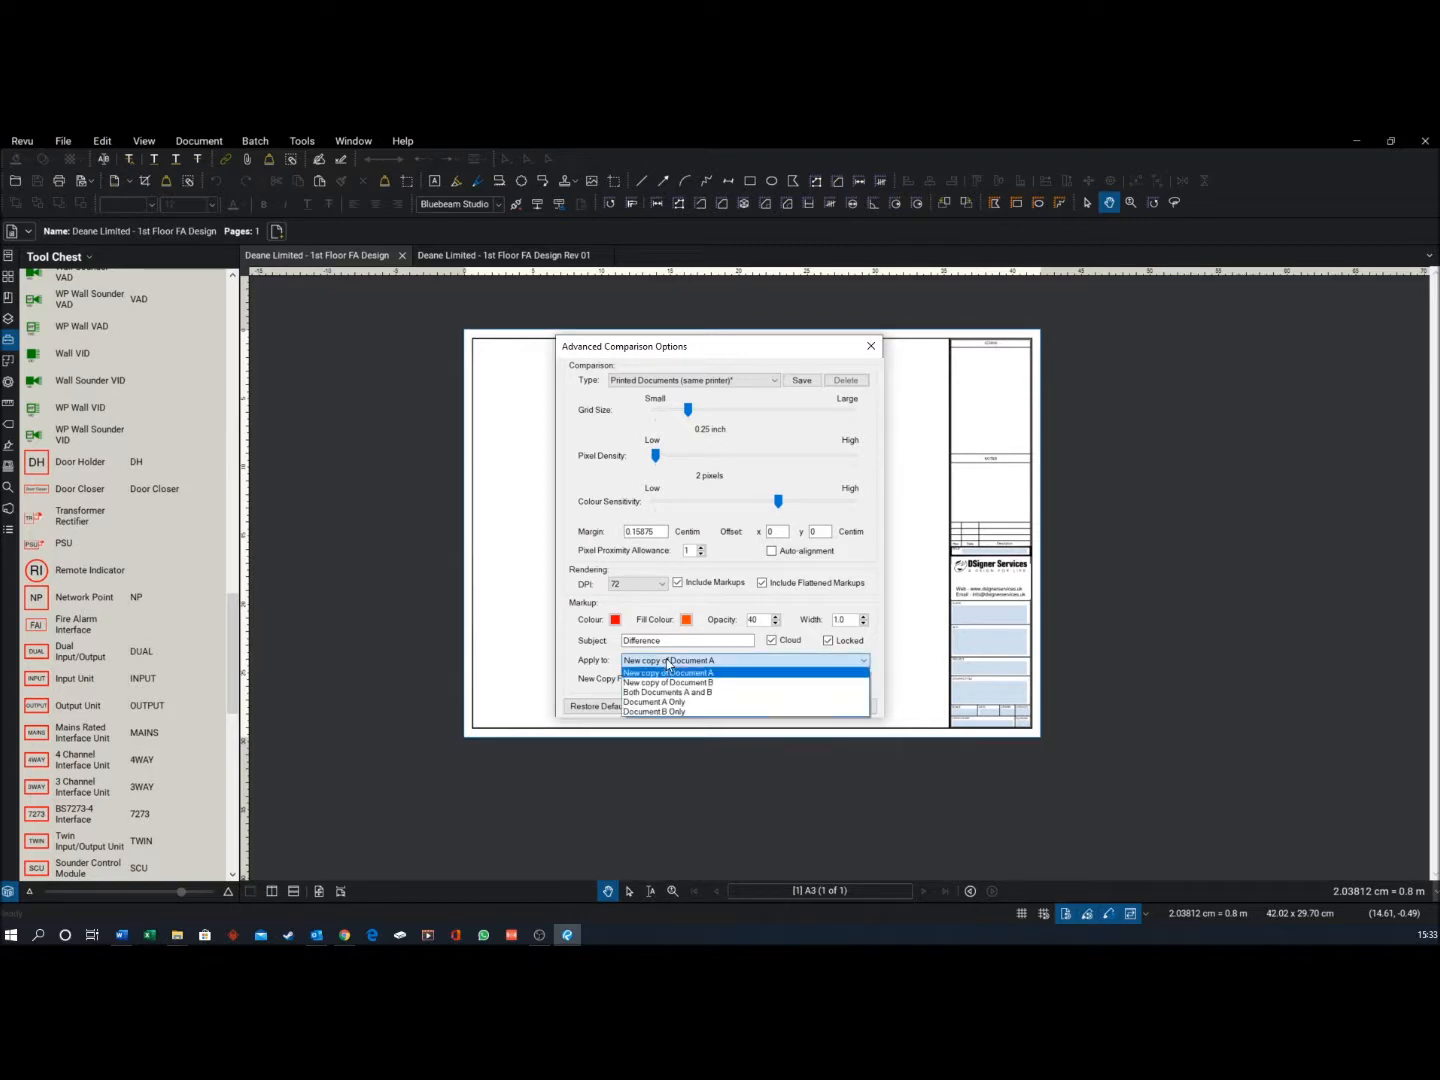
pyautogui.click(660, 683)
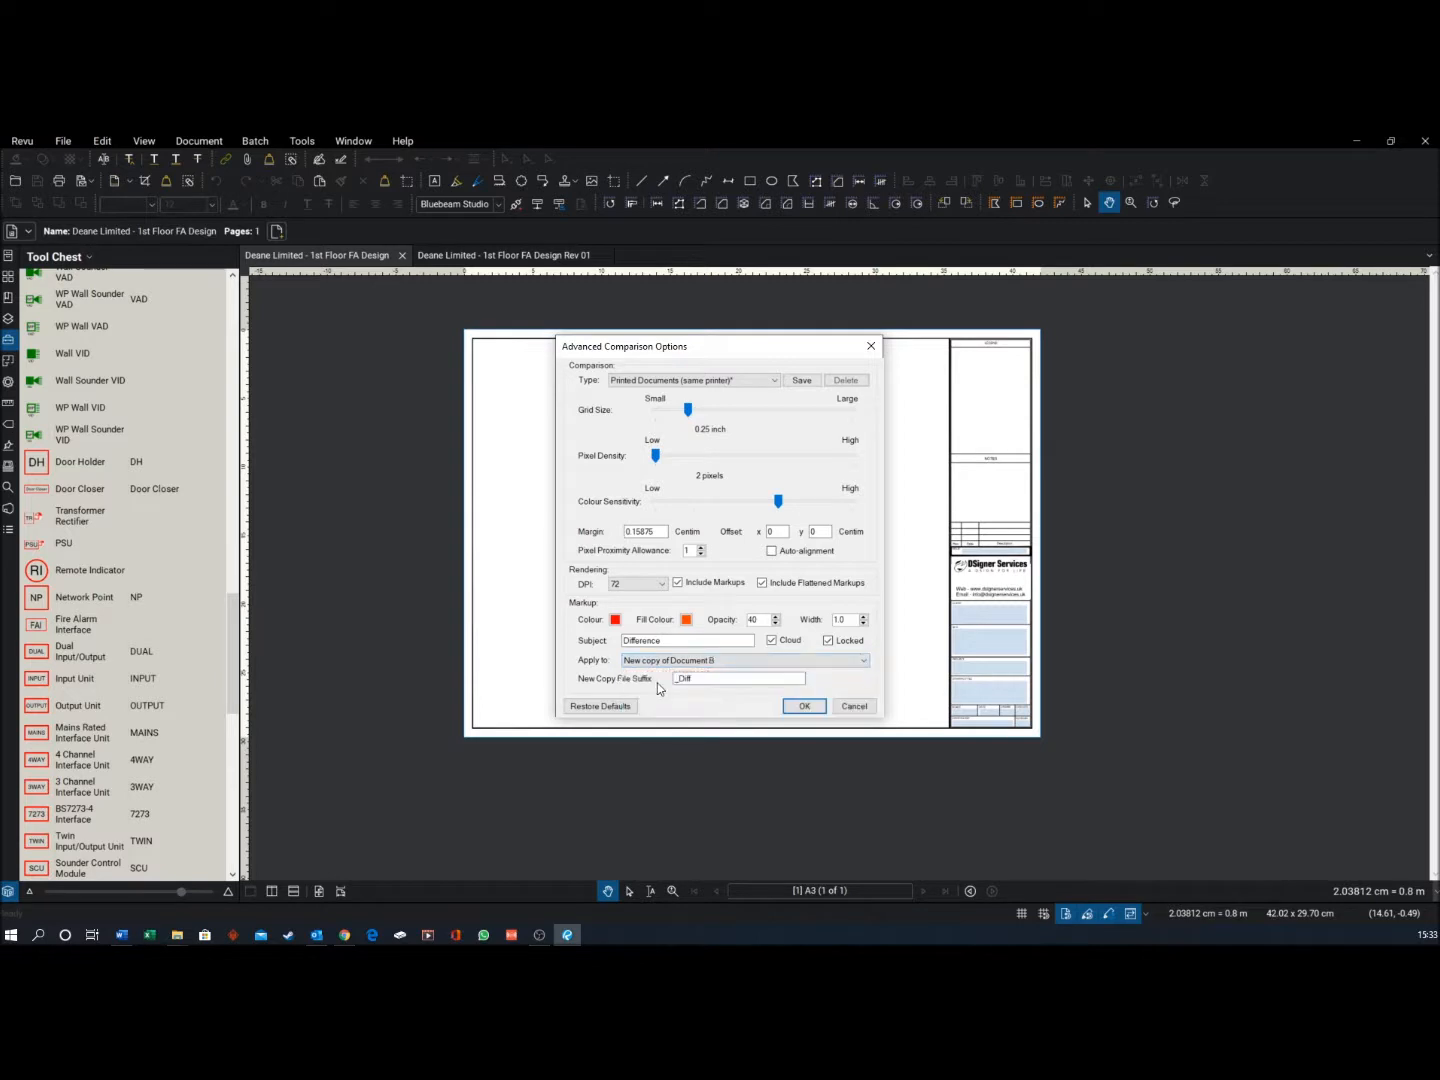
pyautogui.click(806, 706)
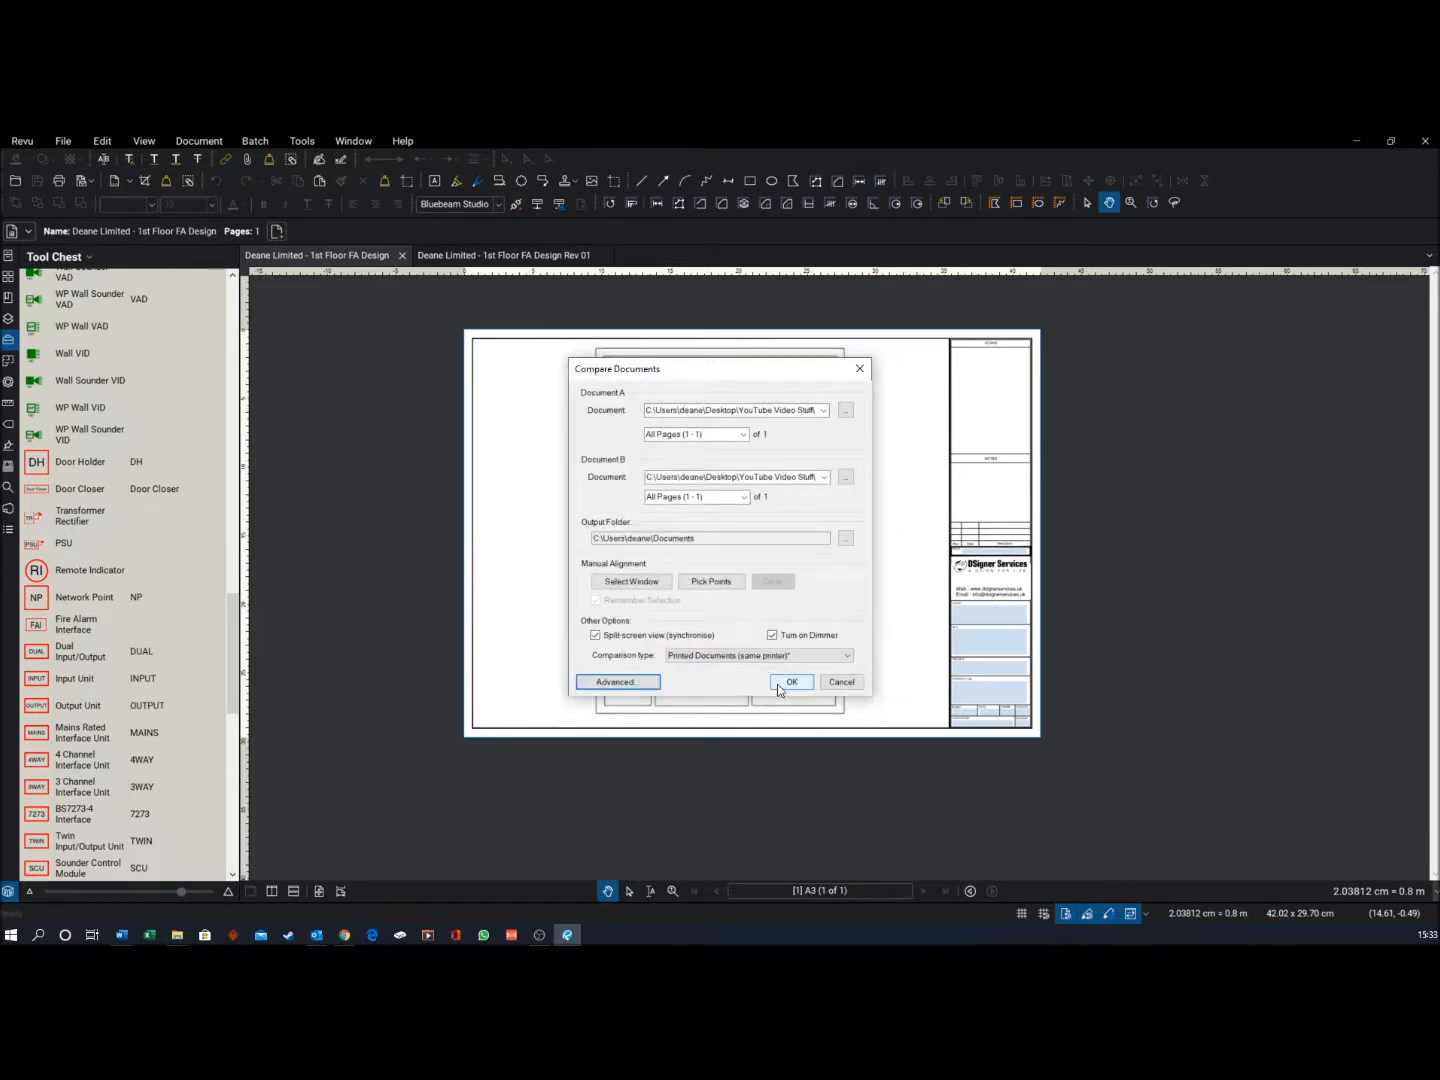
pyautogui.click(781, 688)
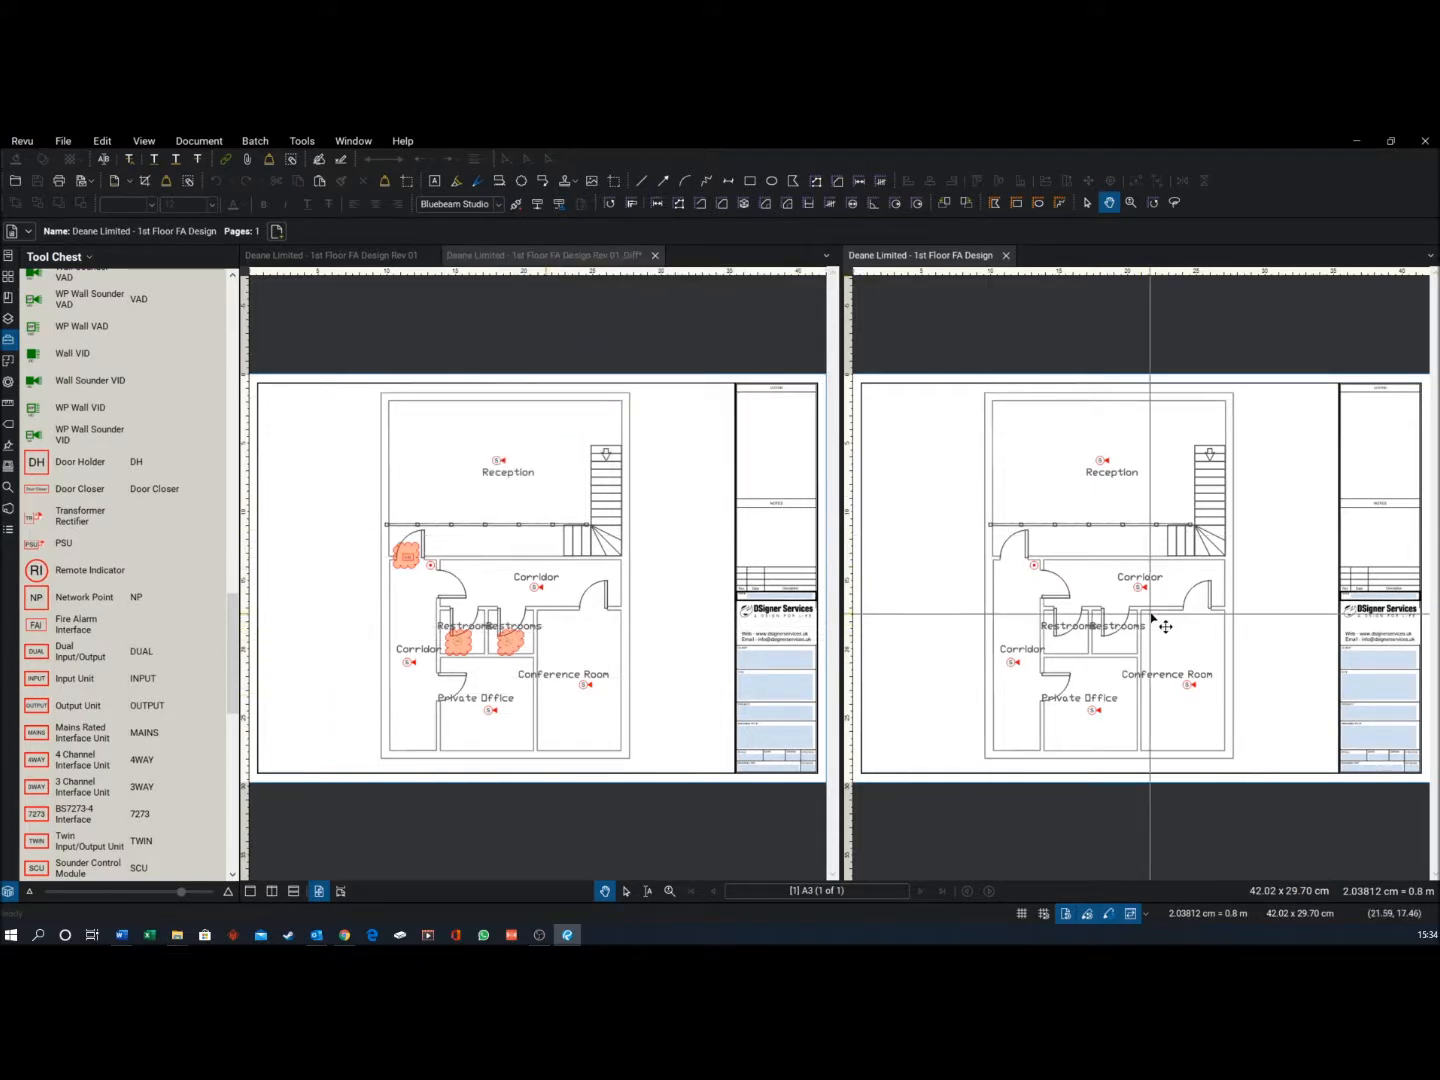
# Add a red call-out reading "Rev1" to the difference copy, with its arrow pointing at the cloud around the FAI symbol
pyautogui.scroll(3, 408, 661)
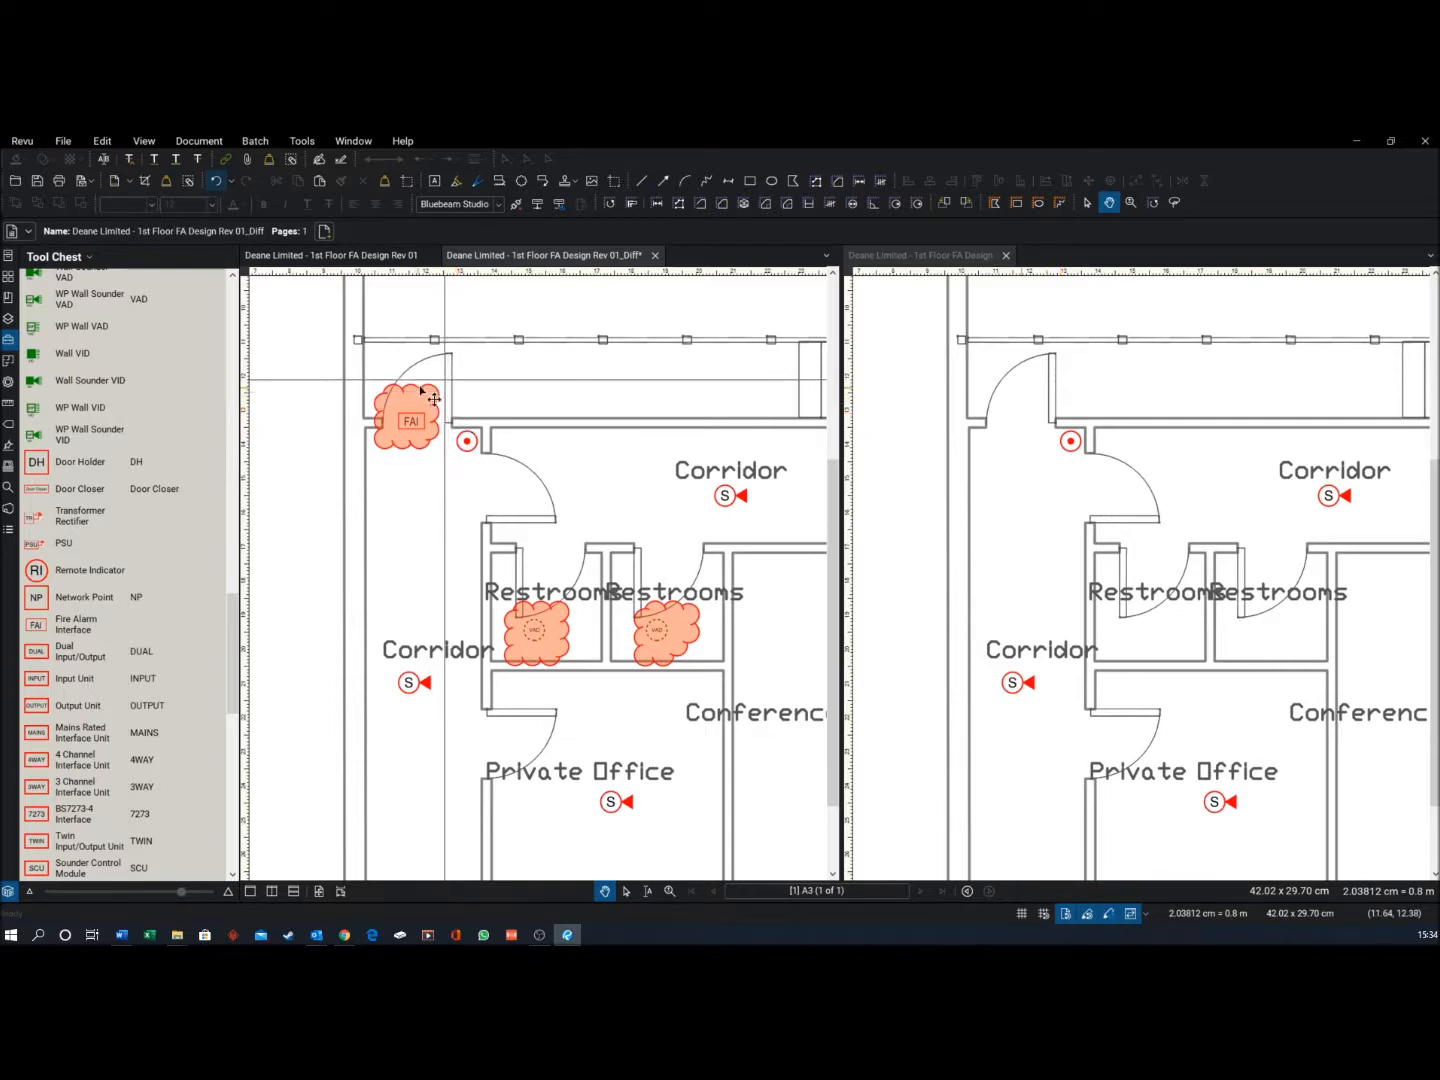
pyautogui.click(541, 180)
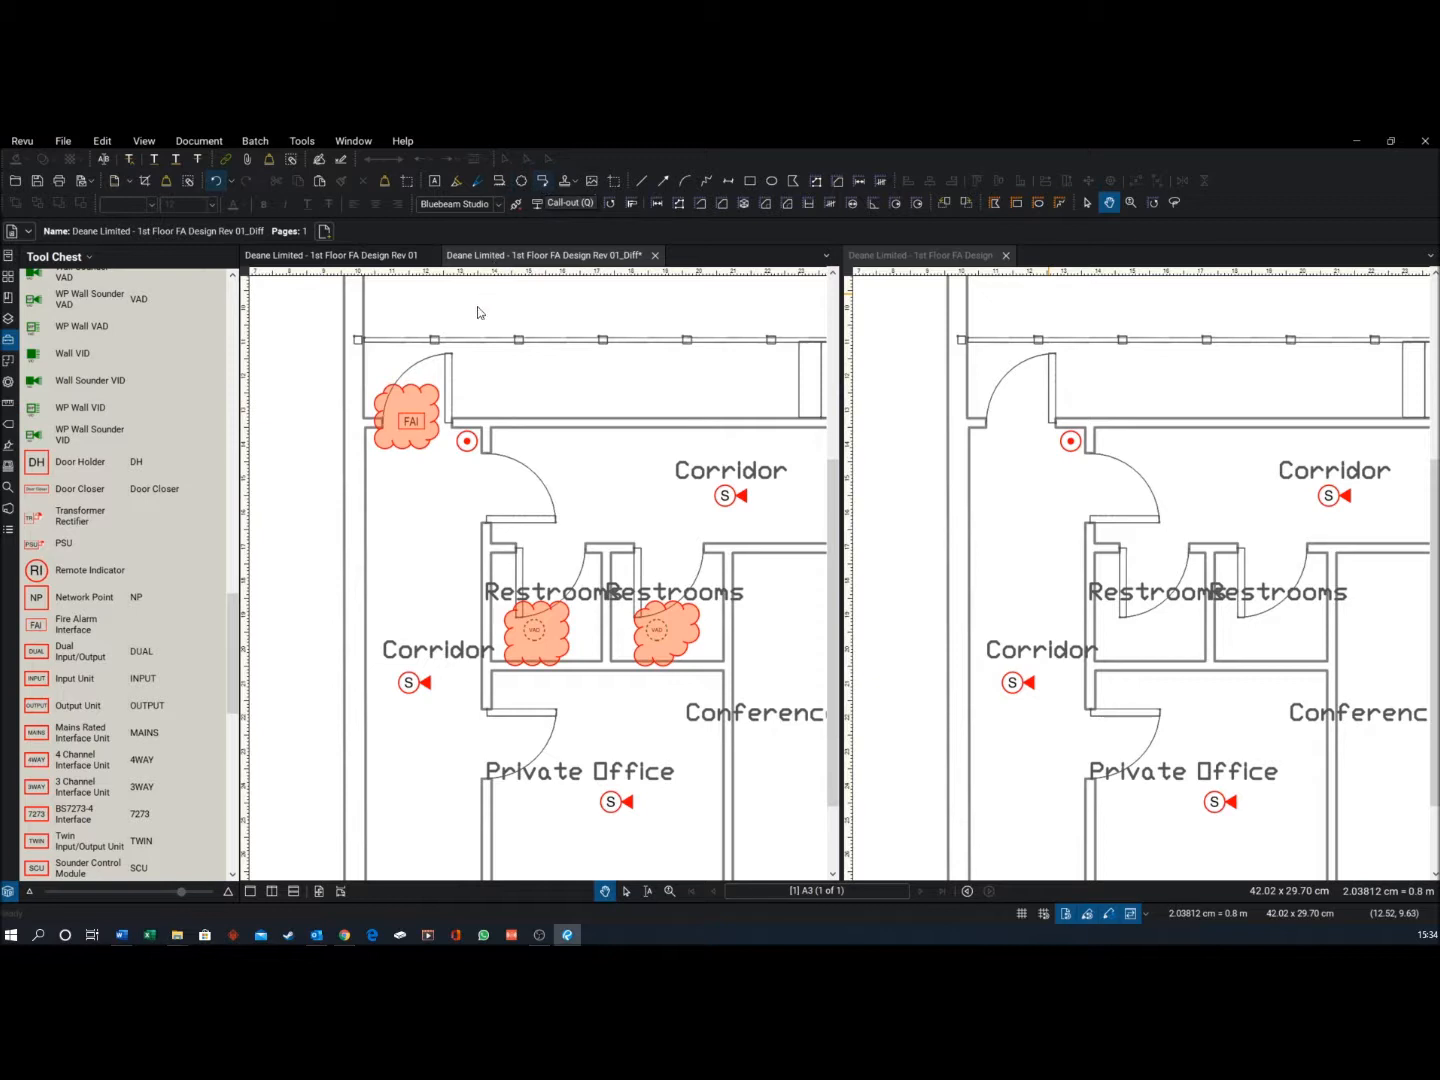
pyautogui.click(439, 393)
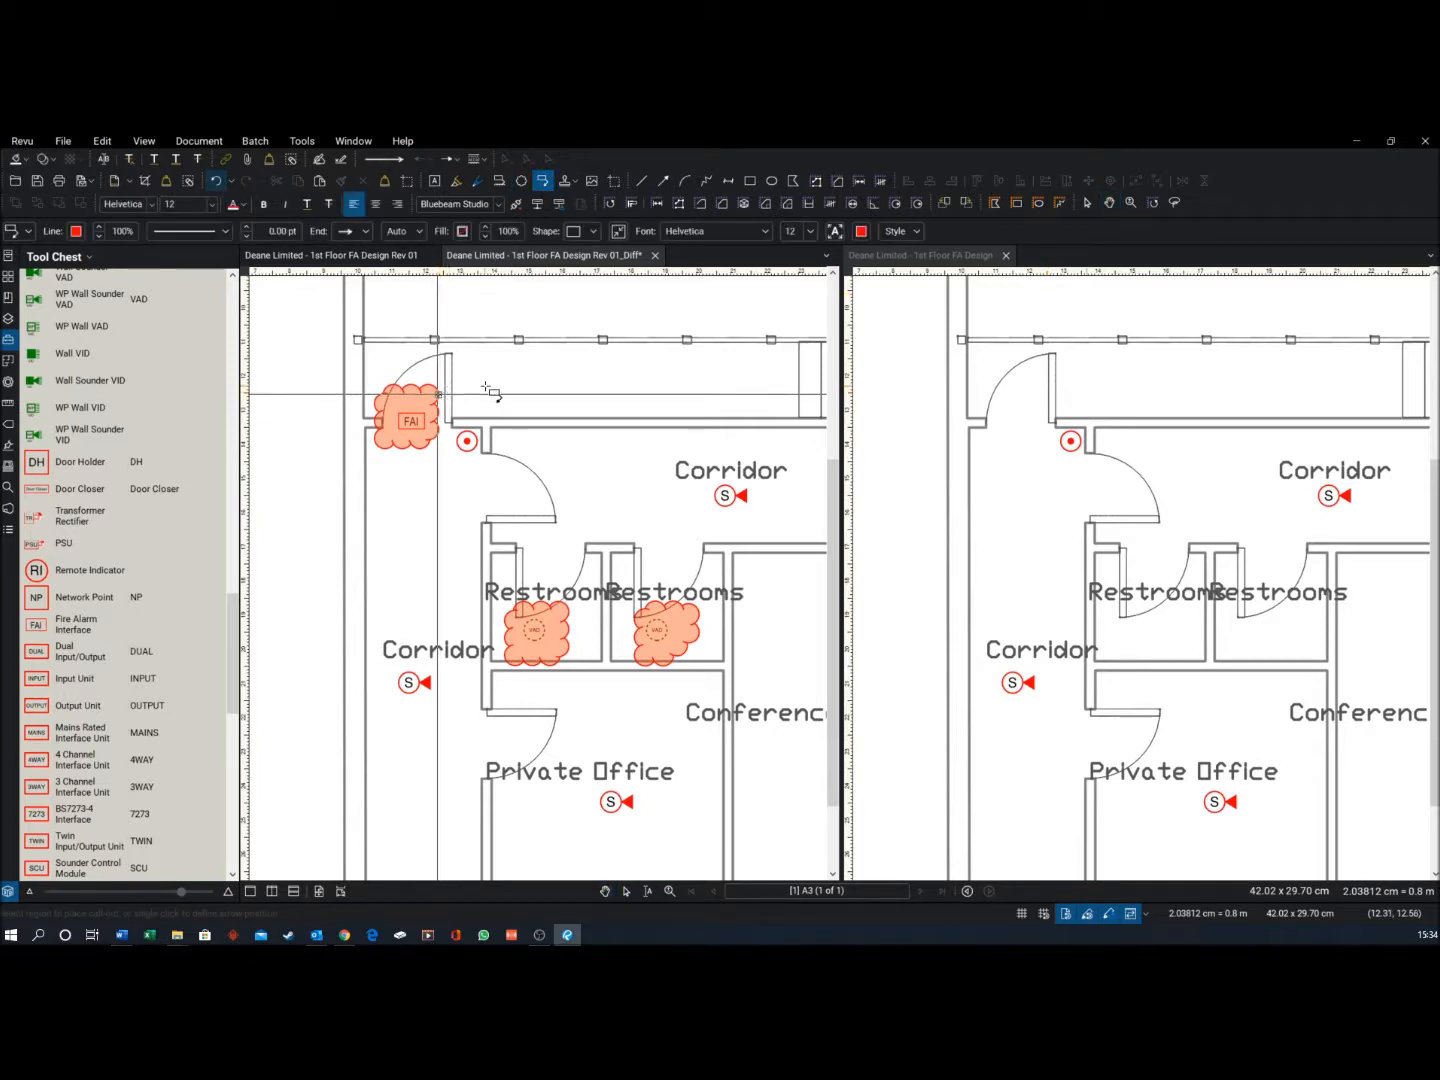
pyautogui.click(545, 372)
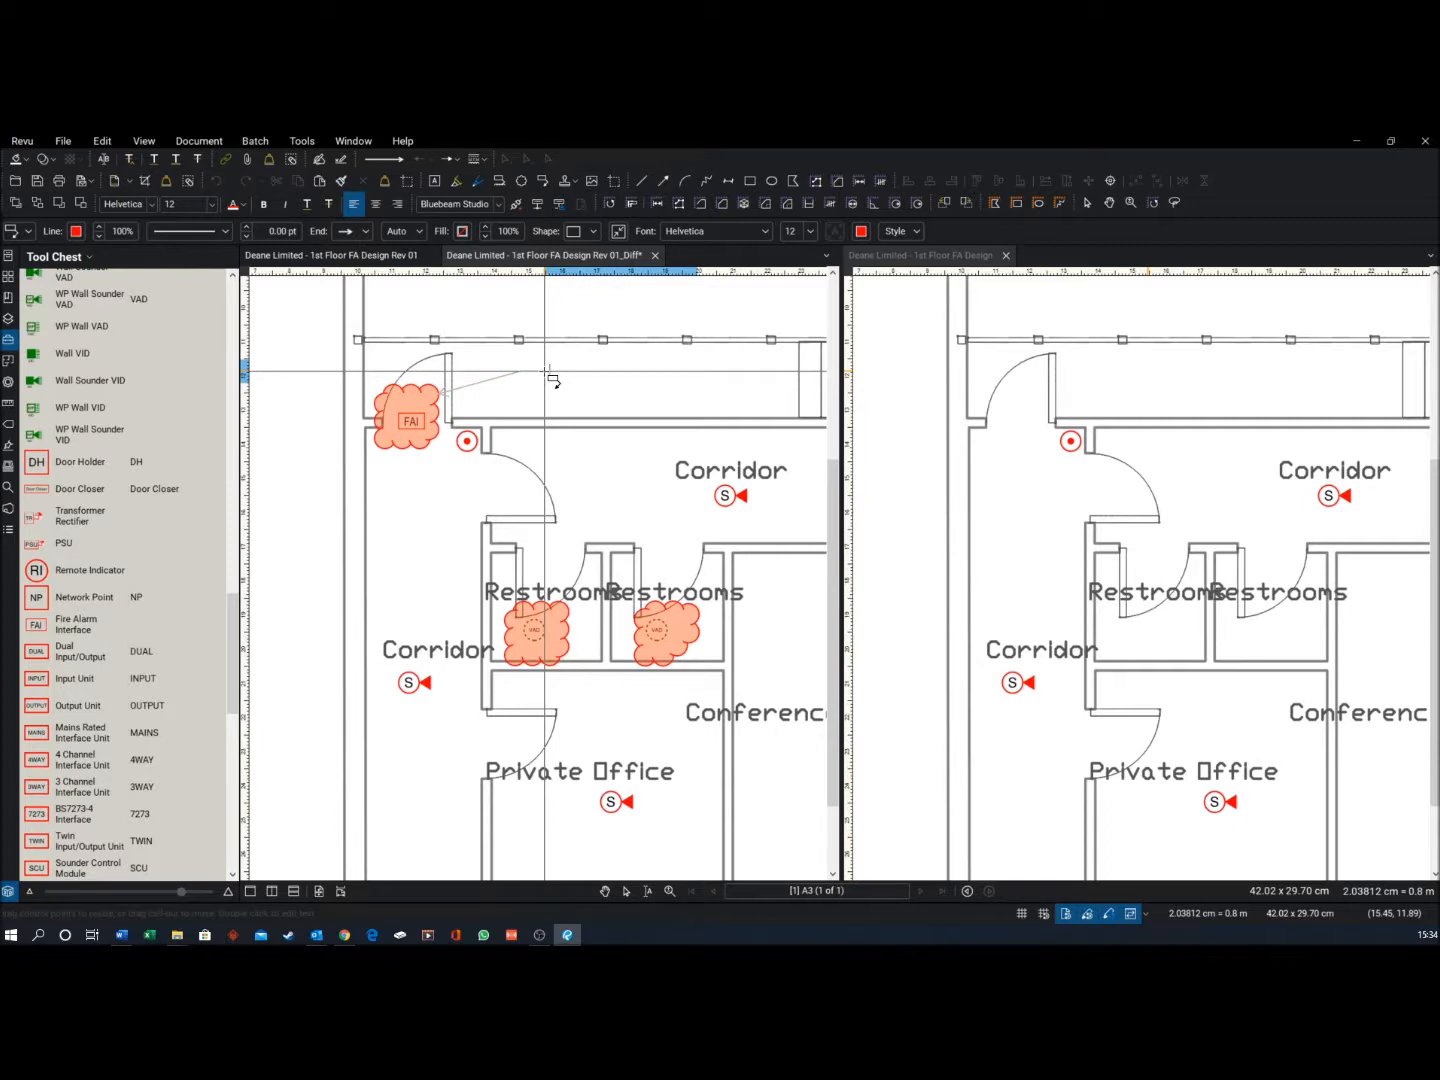
pyautogui.write('Rev1')
pyautogui.click(546, 400)
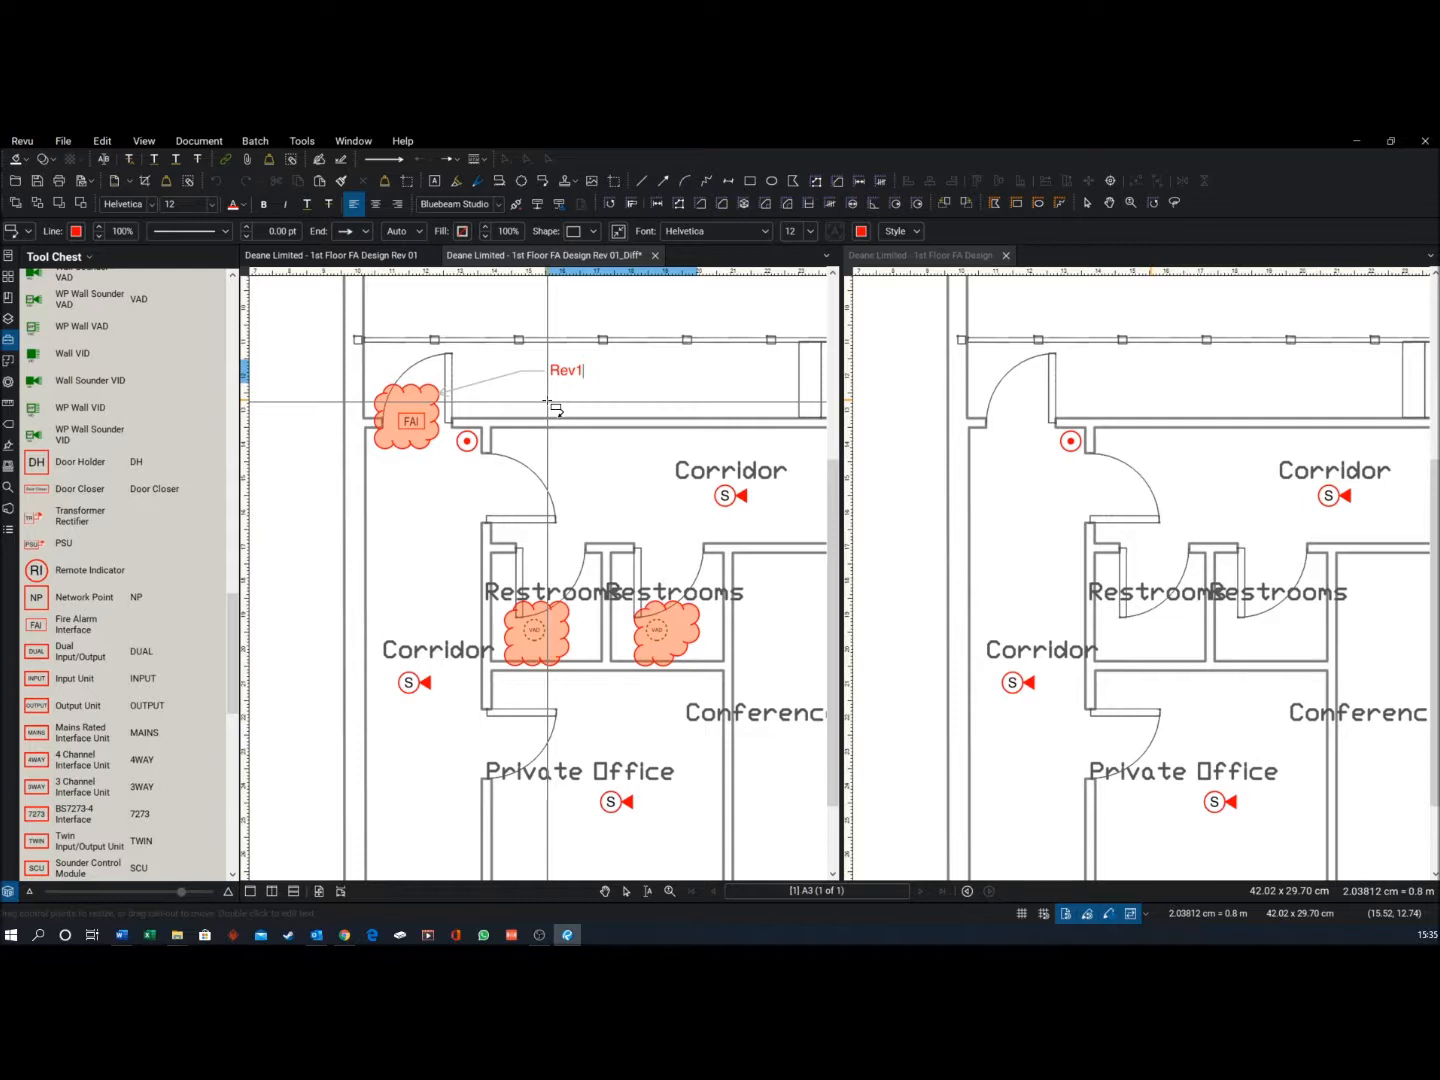
pyautogui.rightClick(547, 404)
pyautogui.rightClick(515, 387)
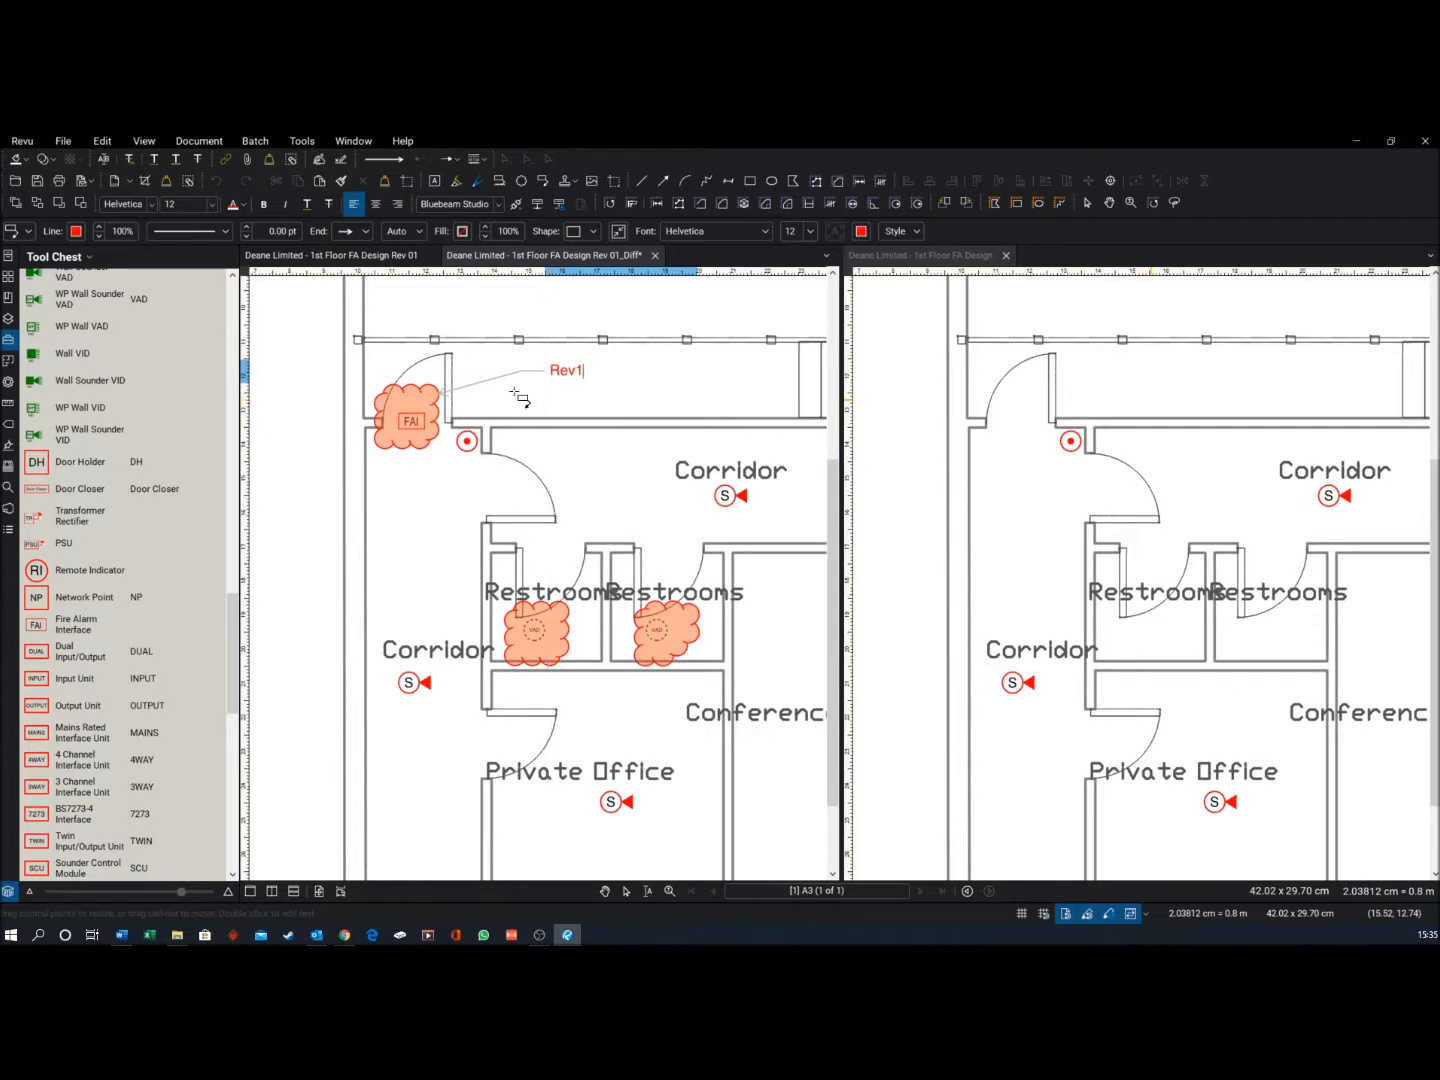
pyautogui.click(514, 363)
pyautogui.click(515, 361)
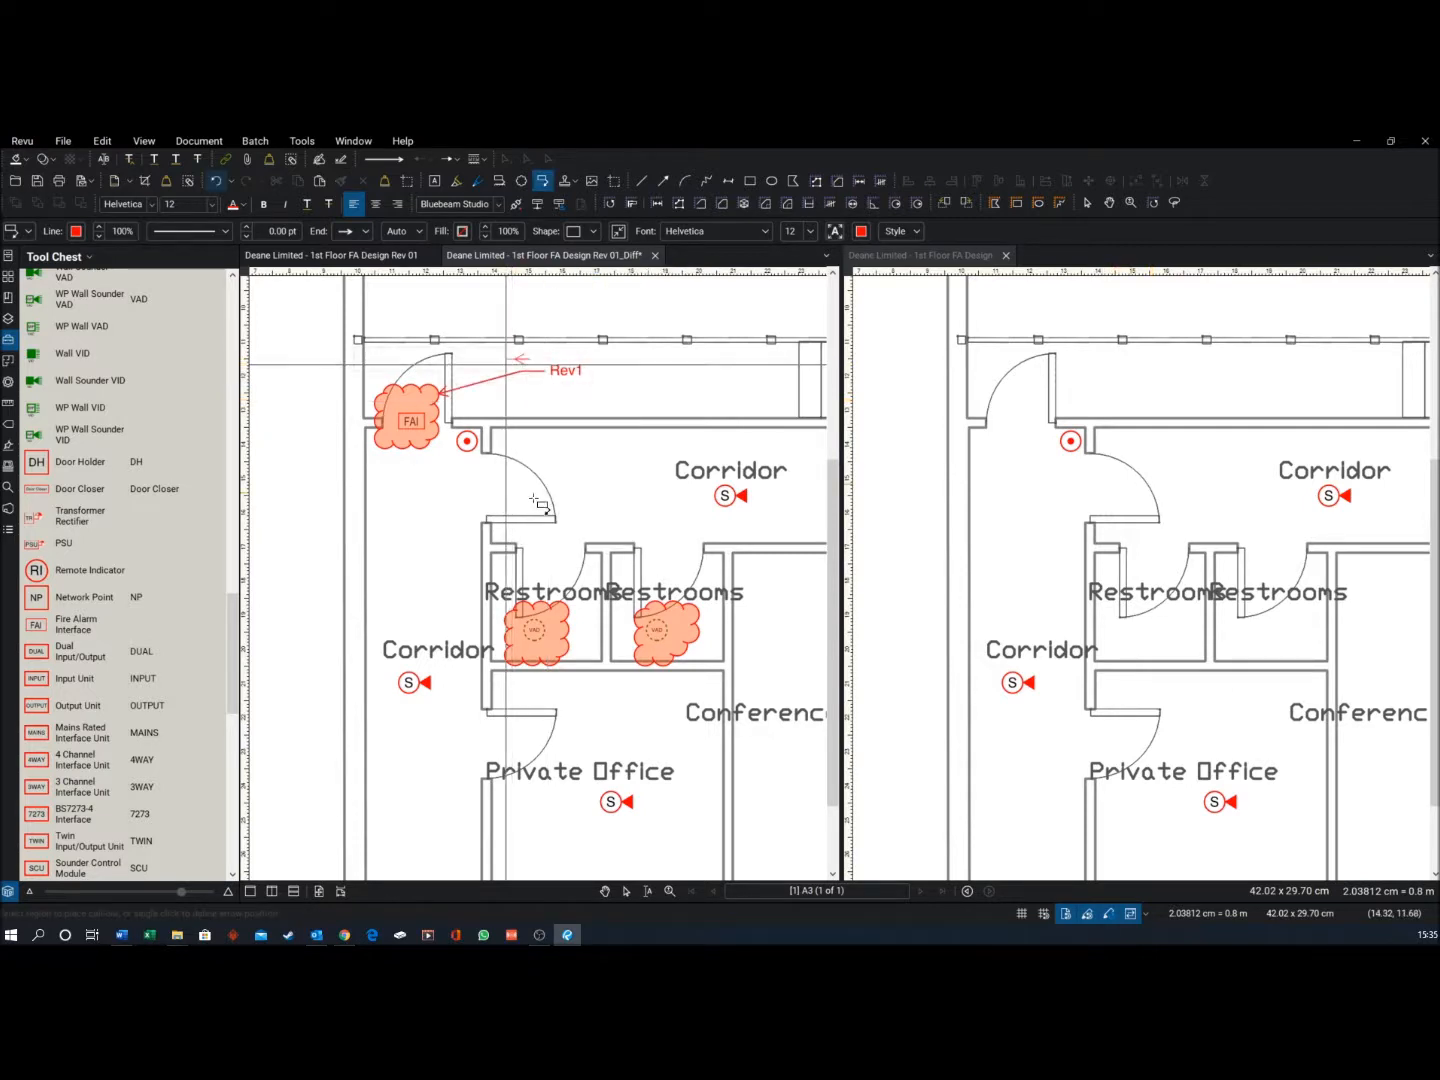
pyautogui.press('Escape')
# Set the Rev1 call-out's line width to 0.75 pt and narrow its text box to fit the text
pyautogui.click(569, 375)
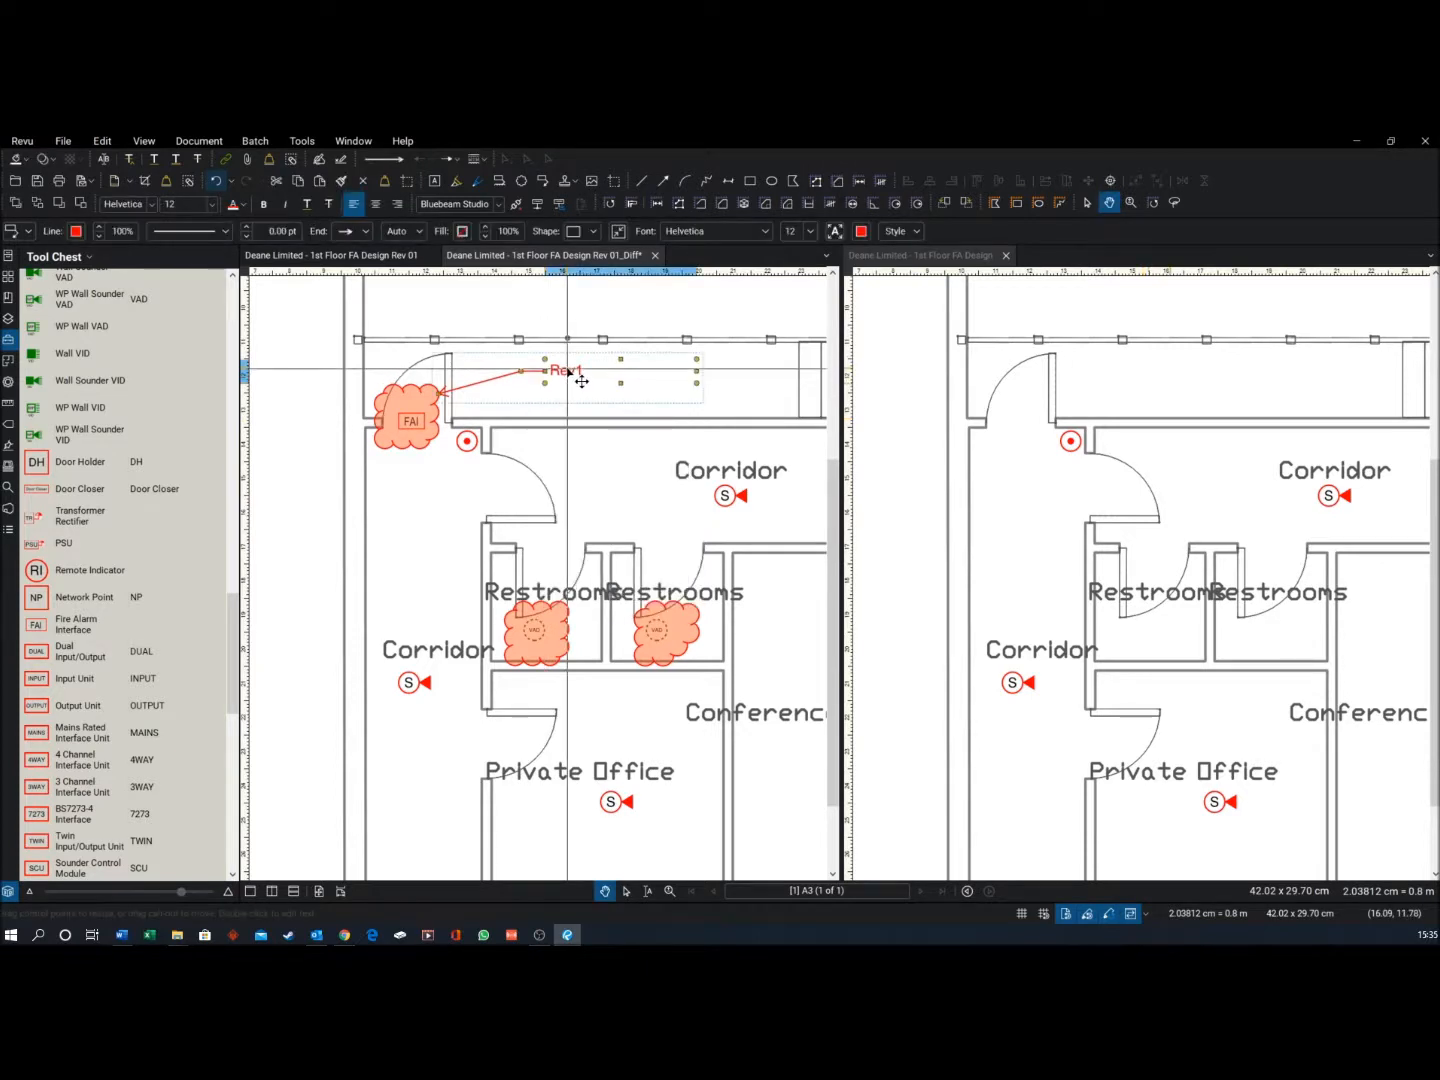
pyautogui.click(248, 230)
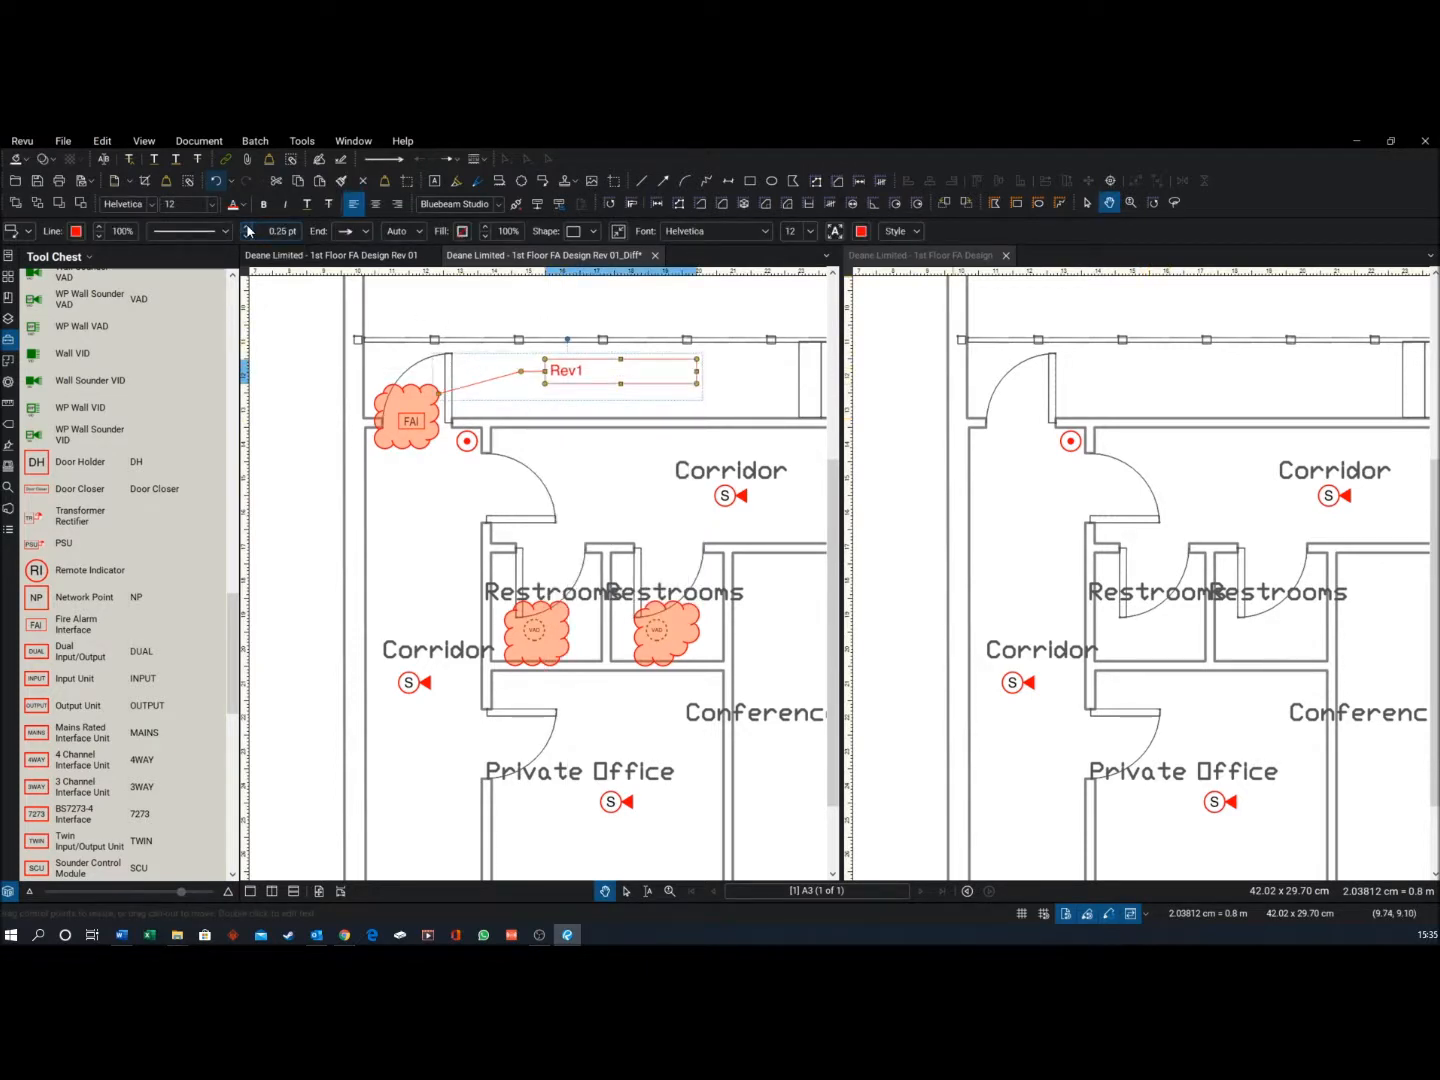
pyautogui.click(248, 231)
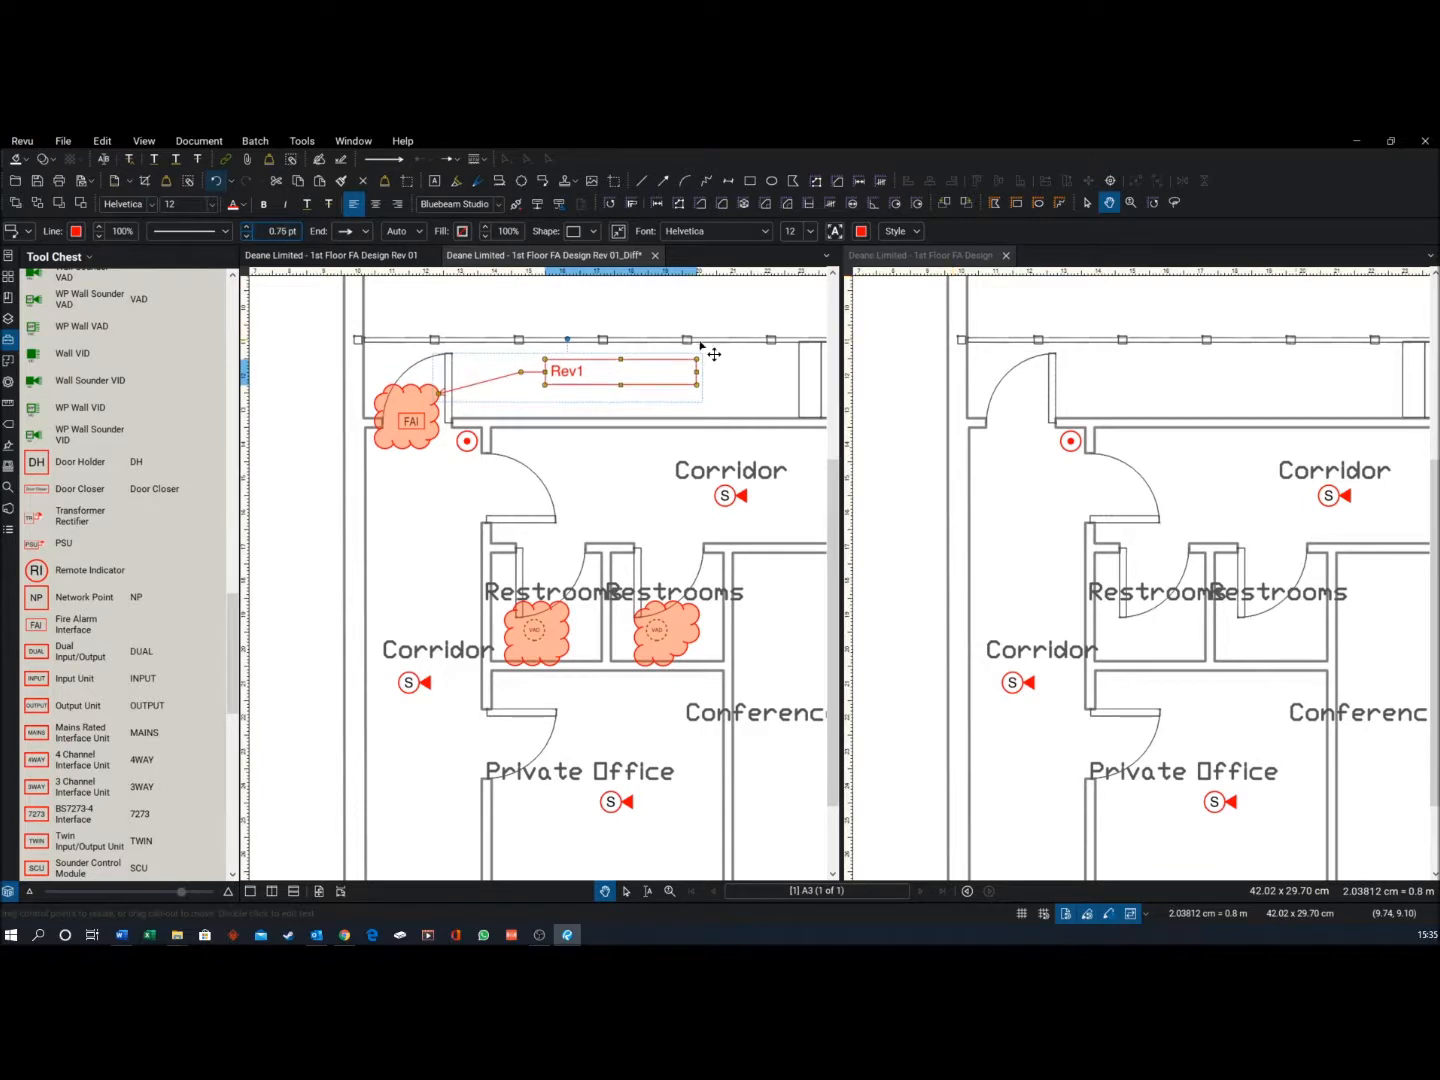
pyautogui.moveTo(698, 373); pyautogui.dragTo(602, 372)
pyautogui.click(584, 428)
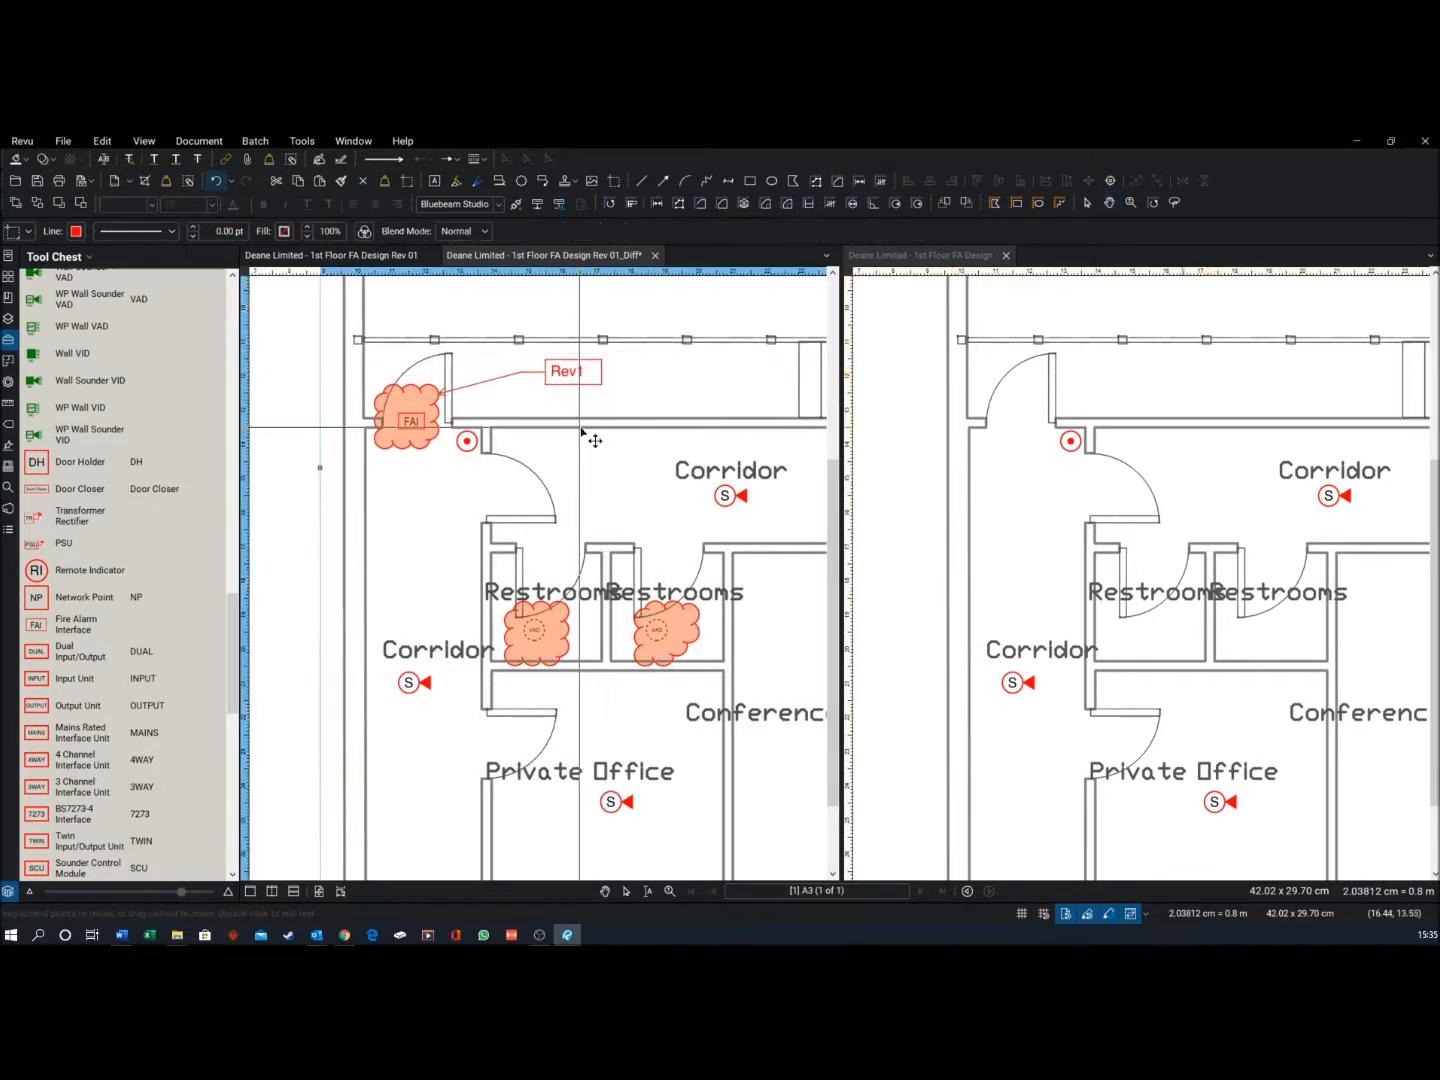
# Show the whole original 1st Floor FA Design sheet in a single view
pyautogui.click(200, 144)
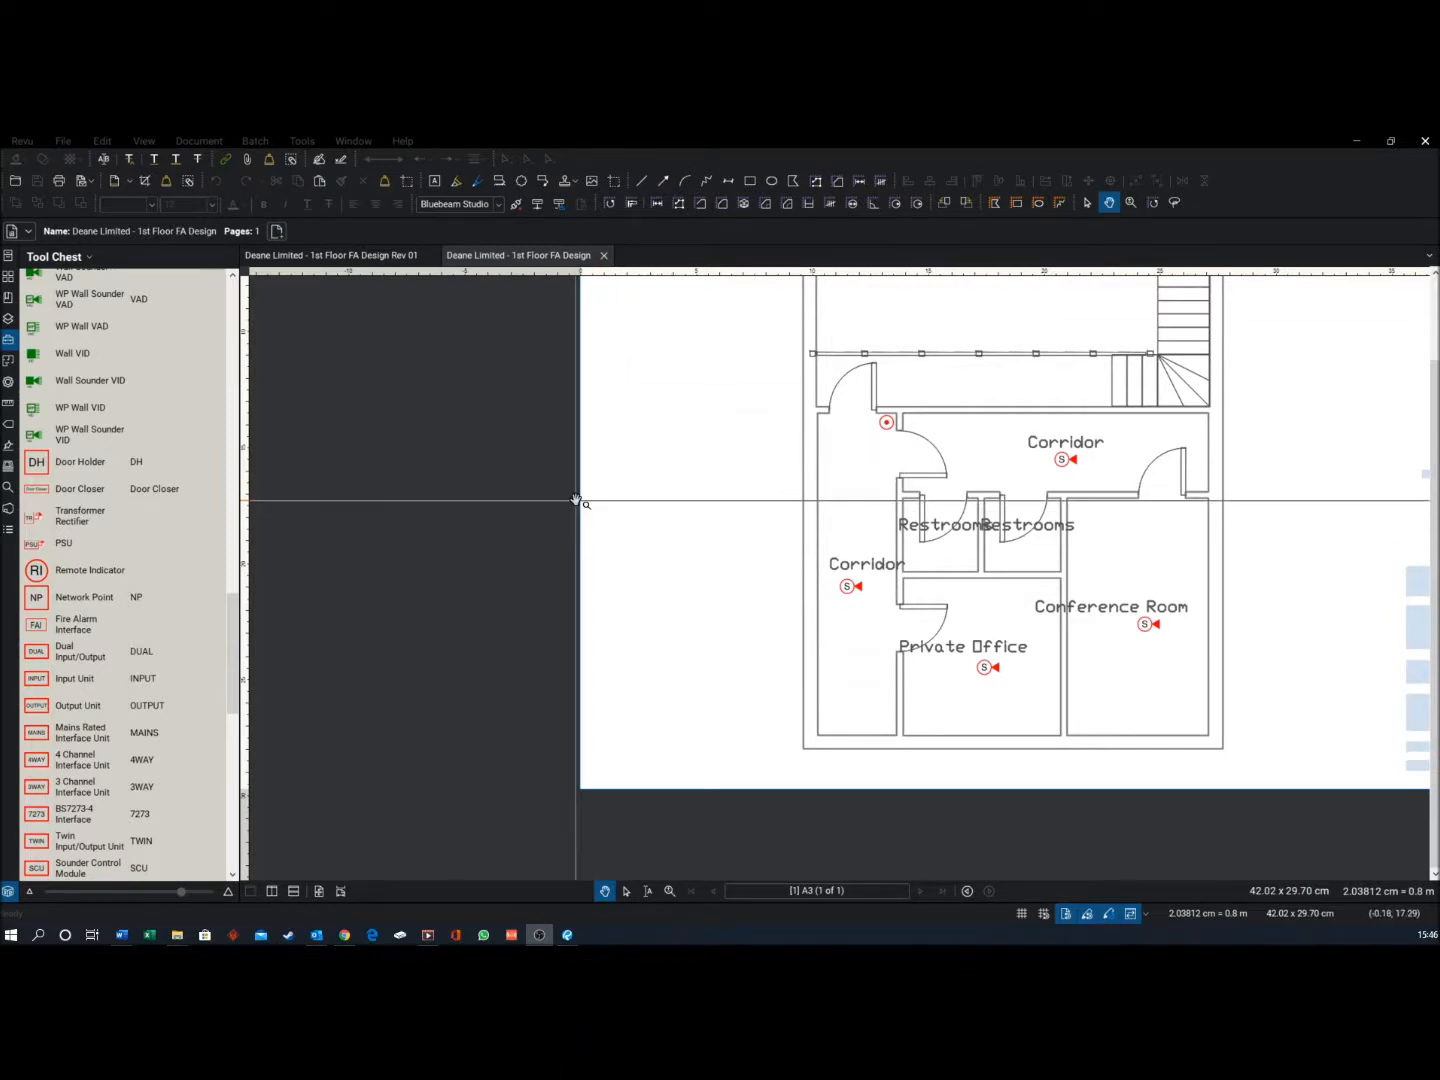
pyautogui.scroll(-4, 529, 514)
pyautogui.scroll(2, 941, 377)
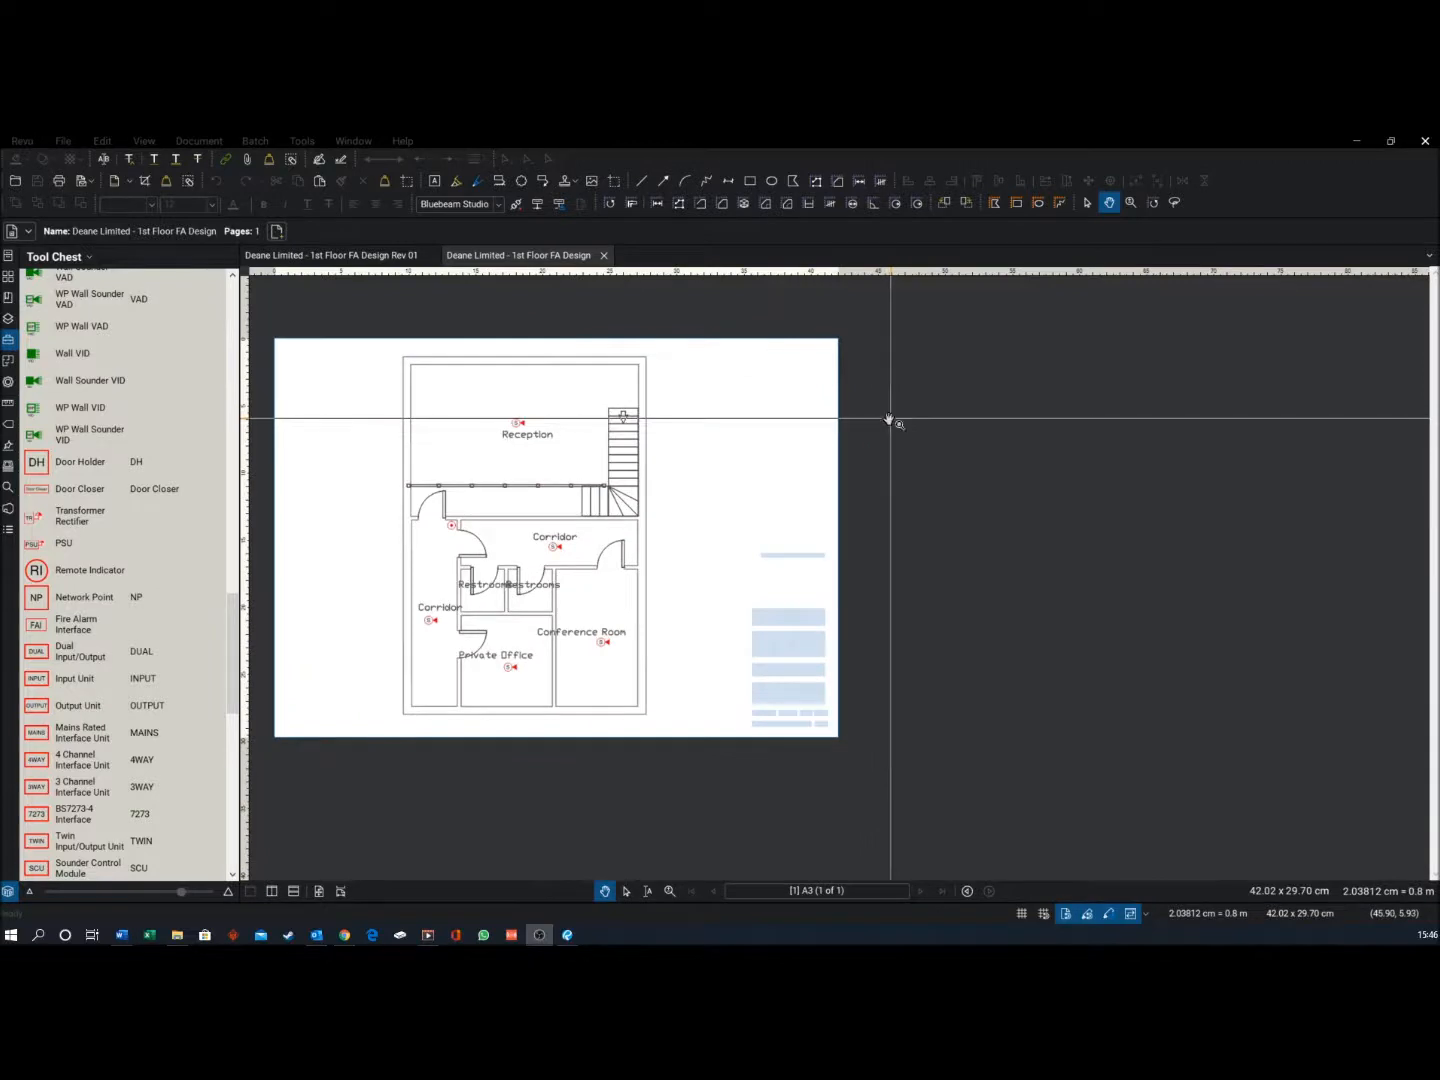
# Switch to the Rev 01 drawing and draw a black 1.00 pt horizontal line about 9 cm long in the blank area beside the staircase
pyautogui.click(319, 257)
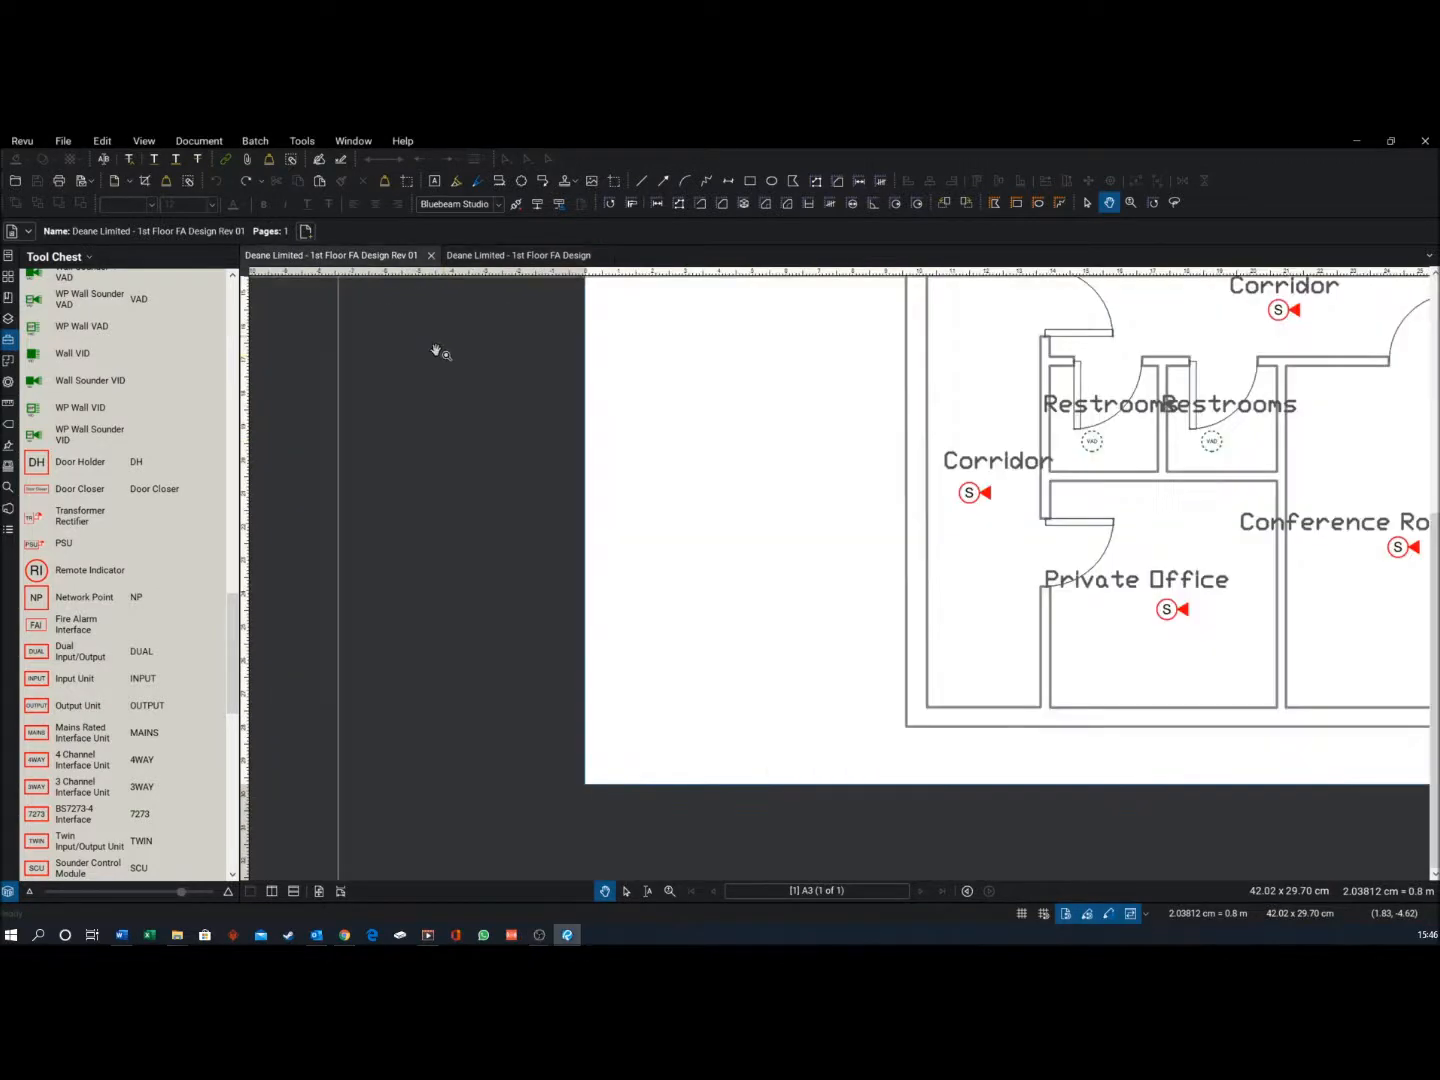
pyautogui.scroll(-2, 491, 517)
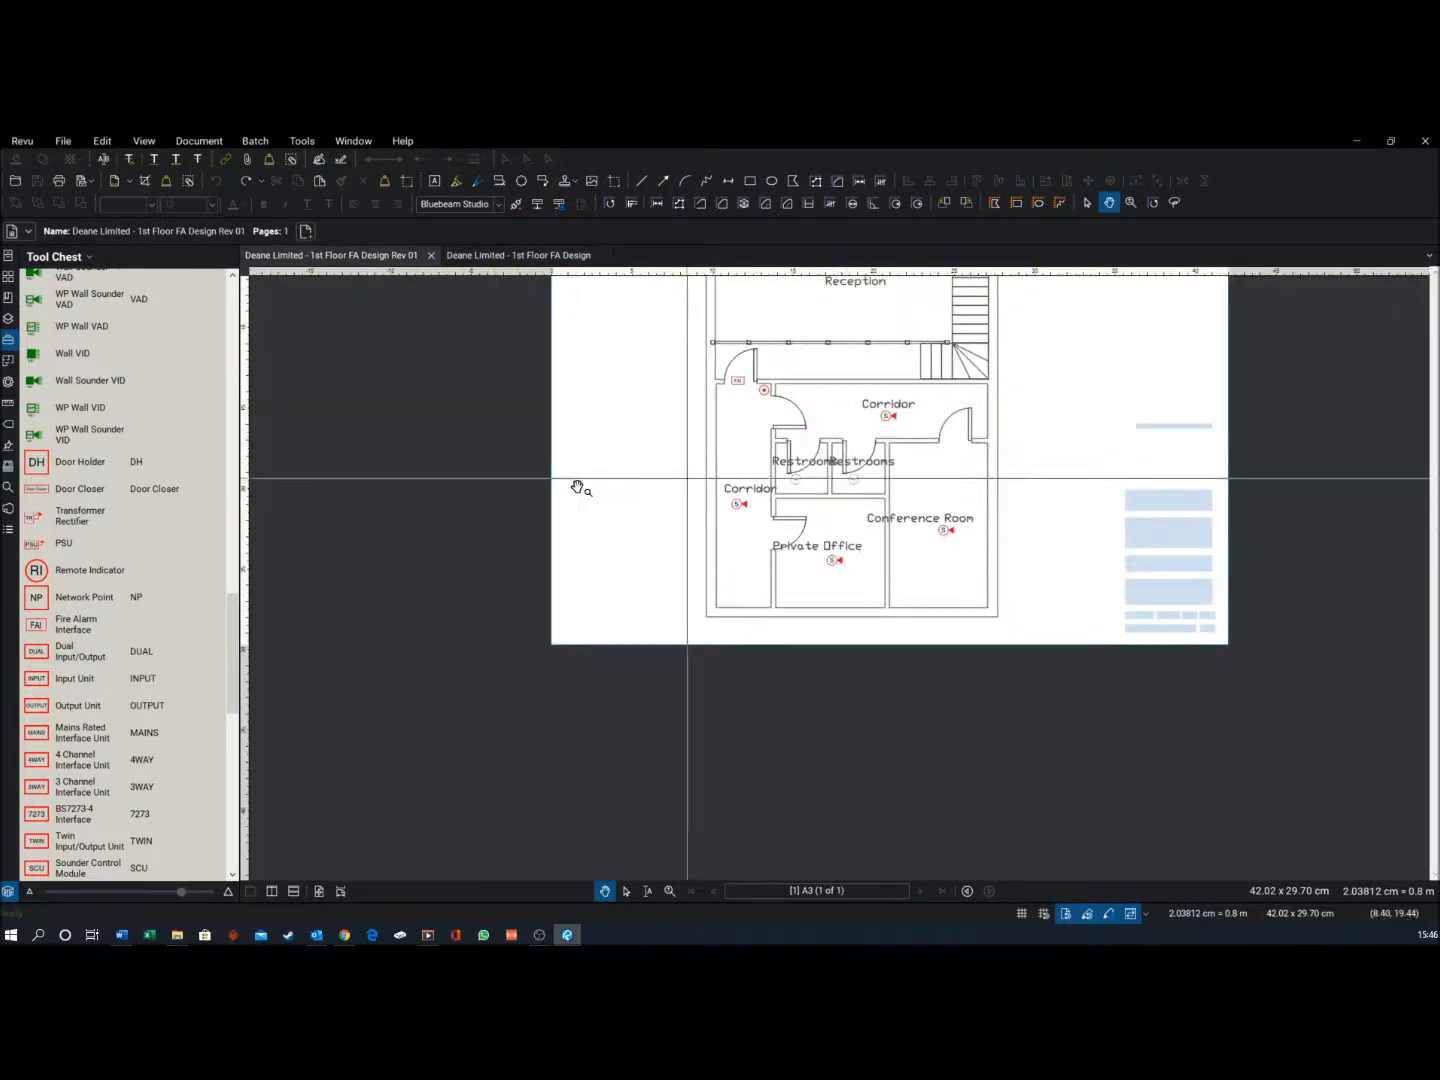
pyautogui.scroll(-3, 569, 505)
pyautogui.scroll(3, 937, 311)
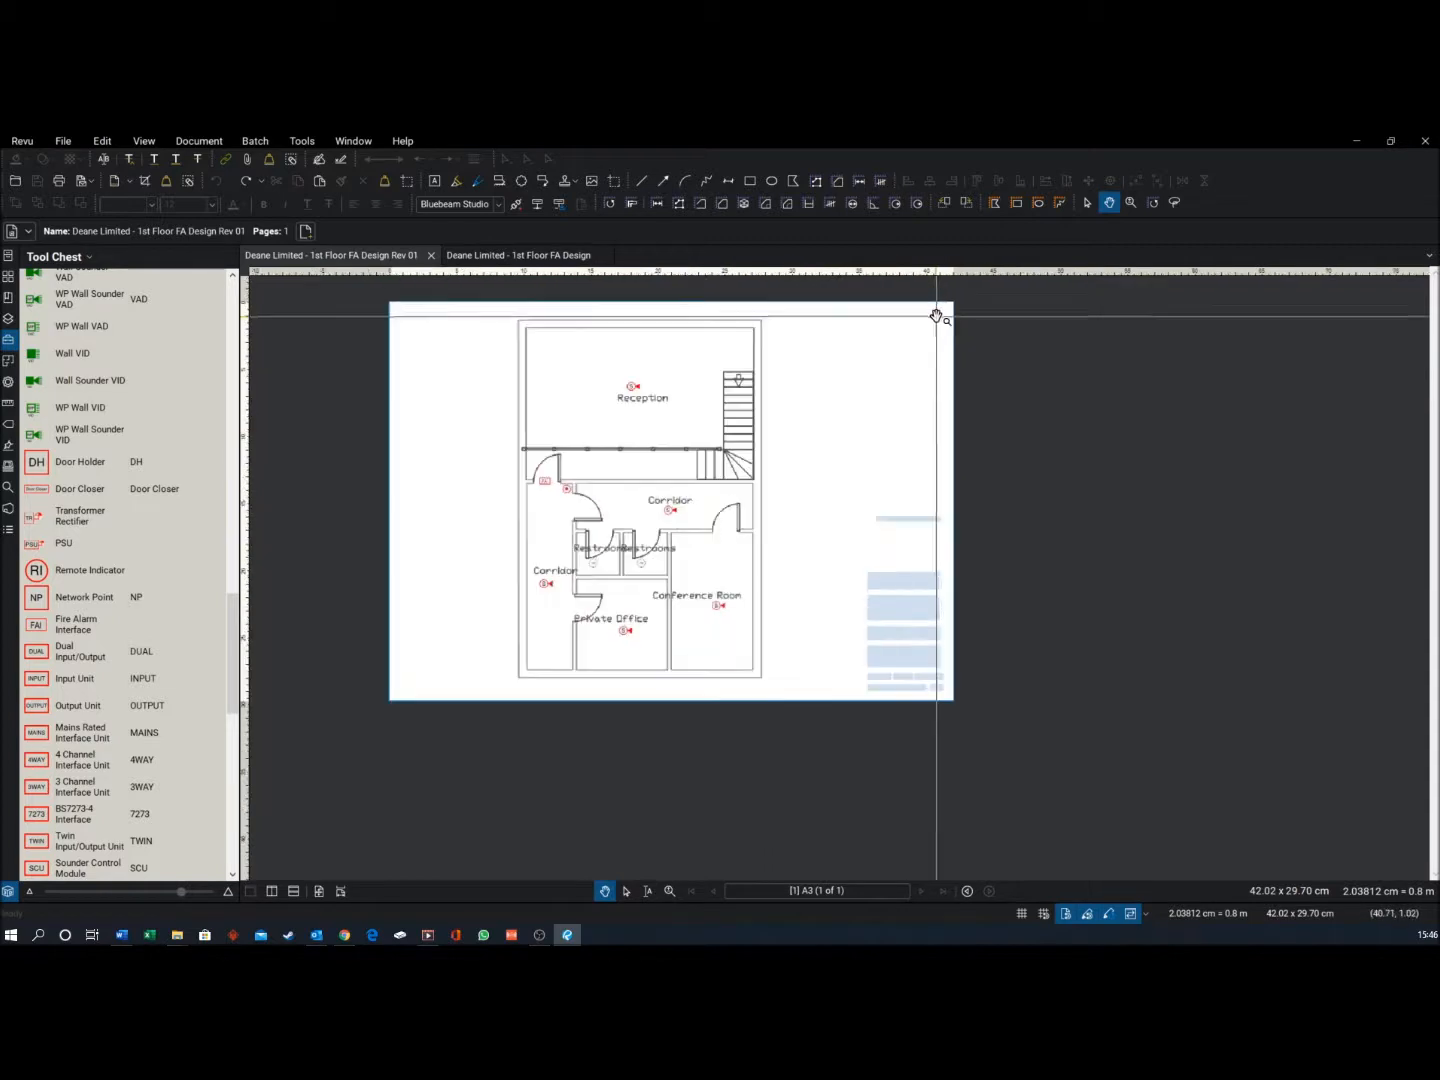
pyautogui.click(641, 183)
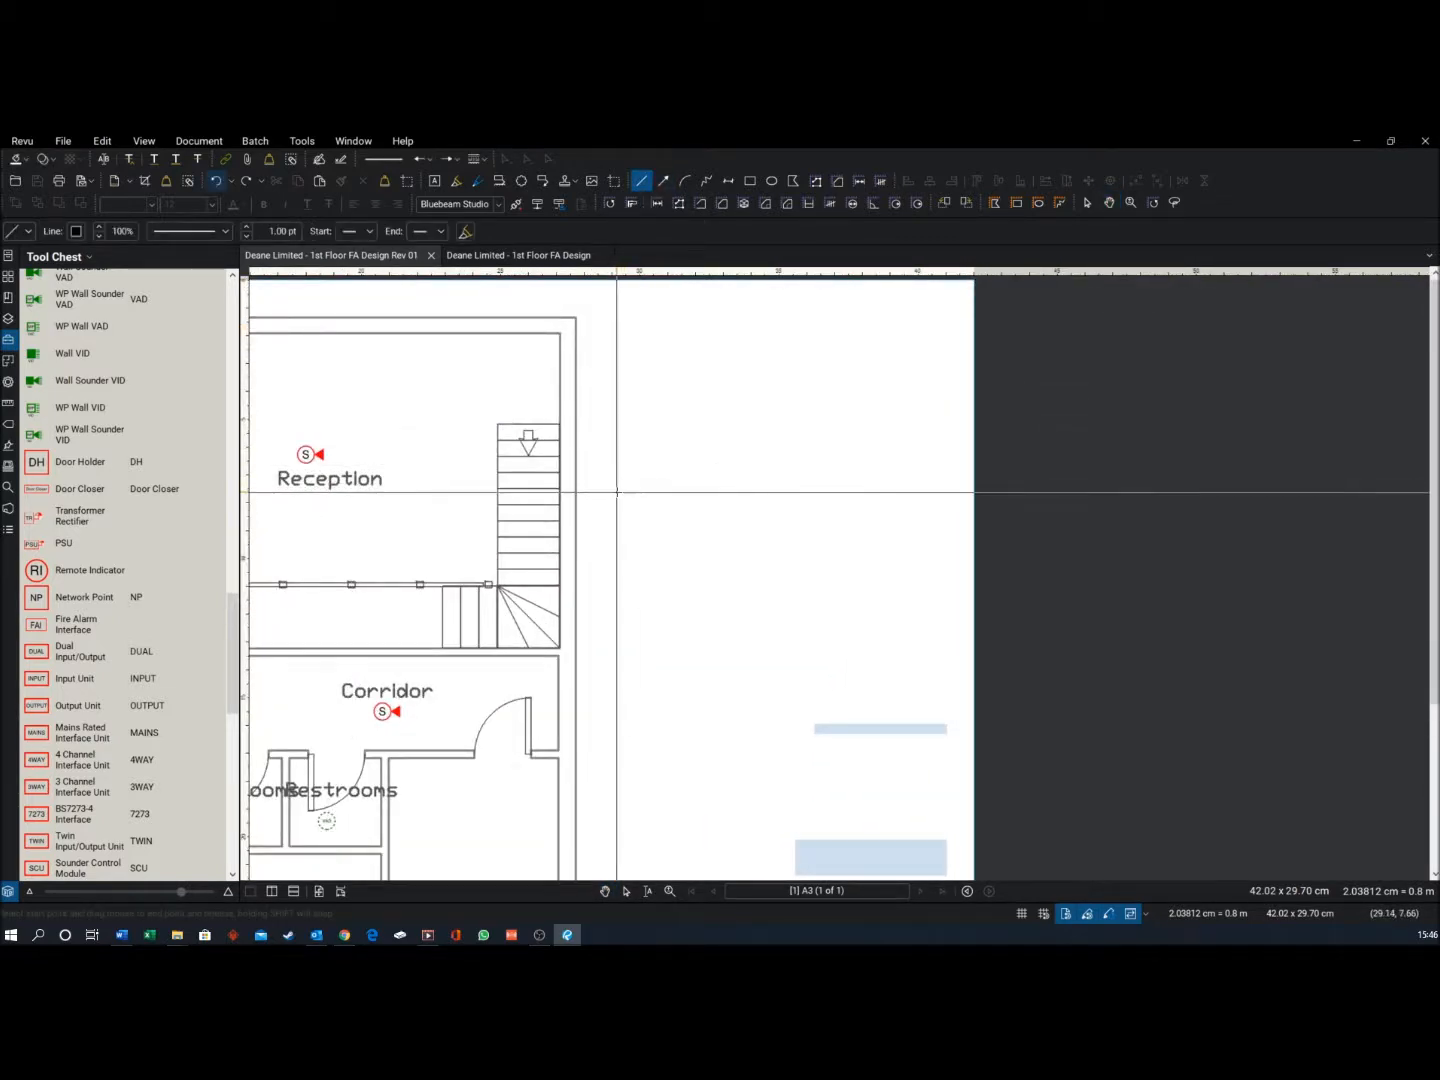
pyautogui.moveTo(617, 492)
pyautogui.mouseDown()
pyautogui.moveTo(1002, 483)
pyautogui.moveTo(888, 490)
pyautogui.moveTo(934, 491)
pyautogui.moveTo(889, 482)
pyautogui.moveTo(907, 488)
pyautogui.moveTo(921, 456)
pyautogui.moveTo(1022, 473)
pyautogui.moveTo(790, 491)
pyautogui.moveTo(1006, 437)
pyautogui.moveTo(847, 468)
pyautogui.moveTo(851, 492)
pyautogui.moveTo(867, 491)
pyautogui.mouseUp()
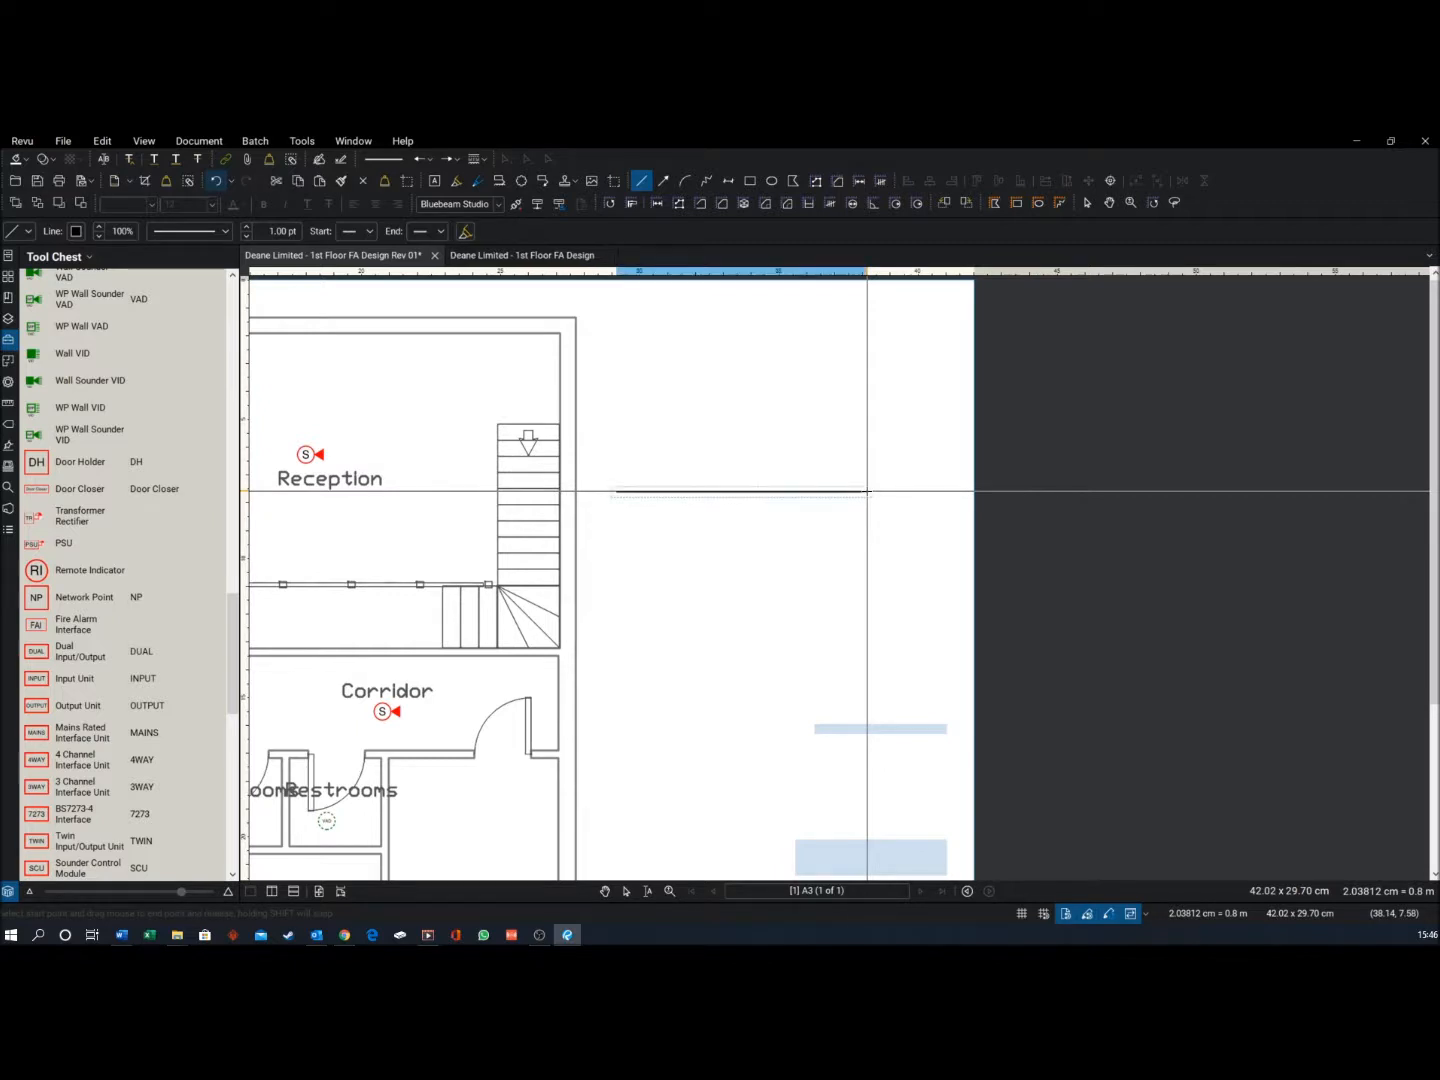